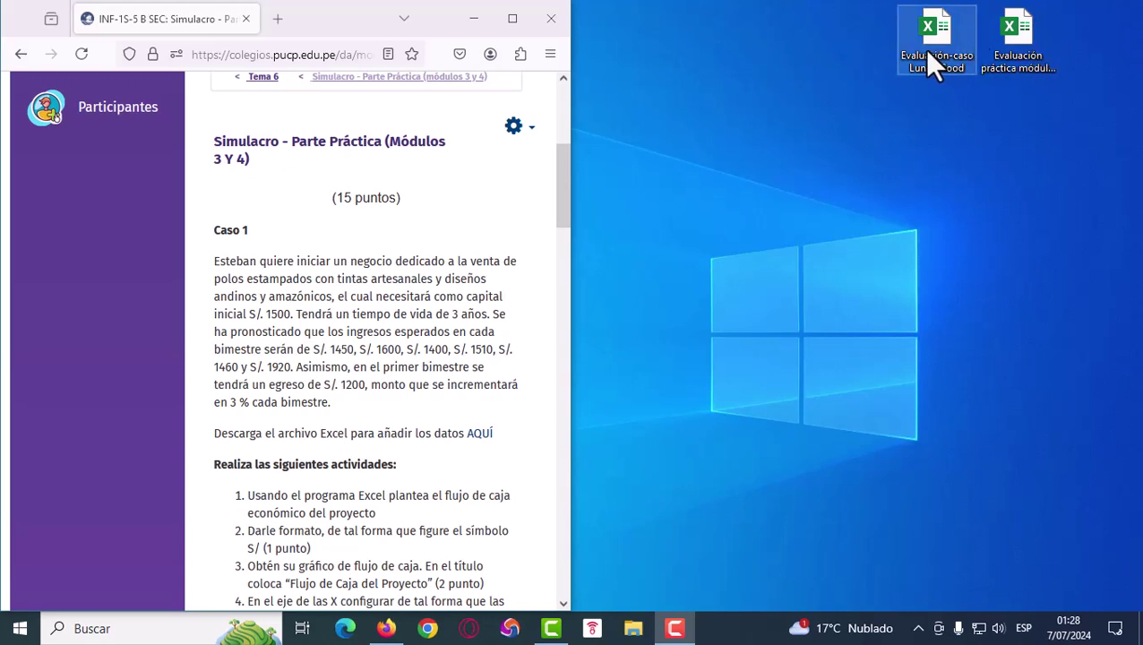
Open the 'Evaluación práctica módulos 3 y 4' workbook from the desktop beside the Caso 1 statement
double_click(1003, 64)
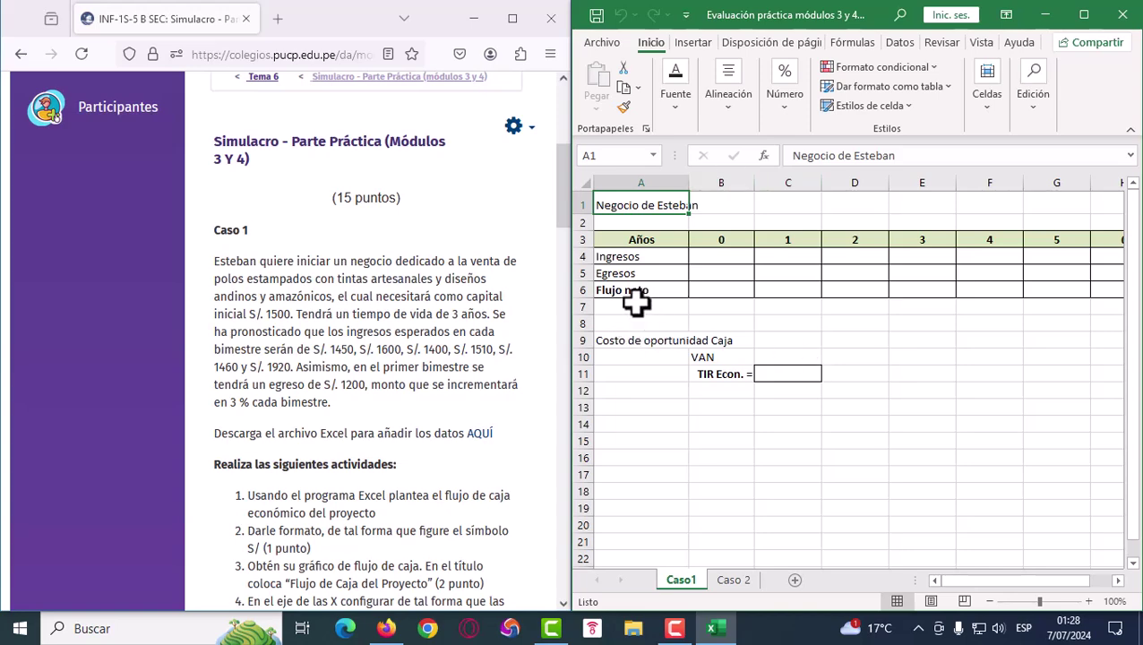
Enter 1500 in cell B5 as the year-0 Egresos amount
left_click(732, 262)
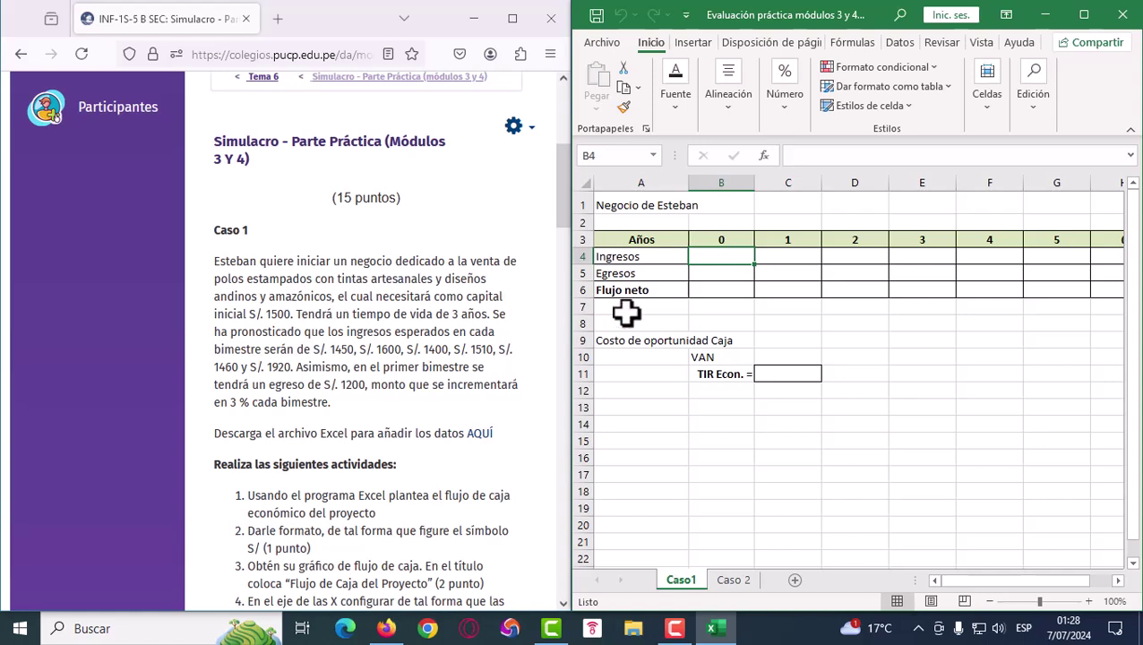
left_click(704, 274)
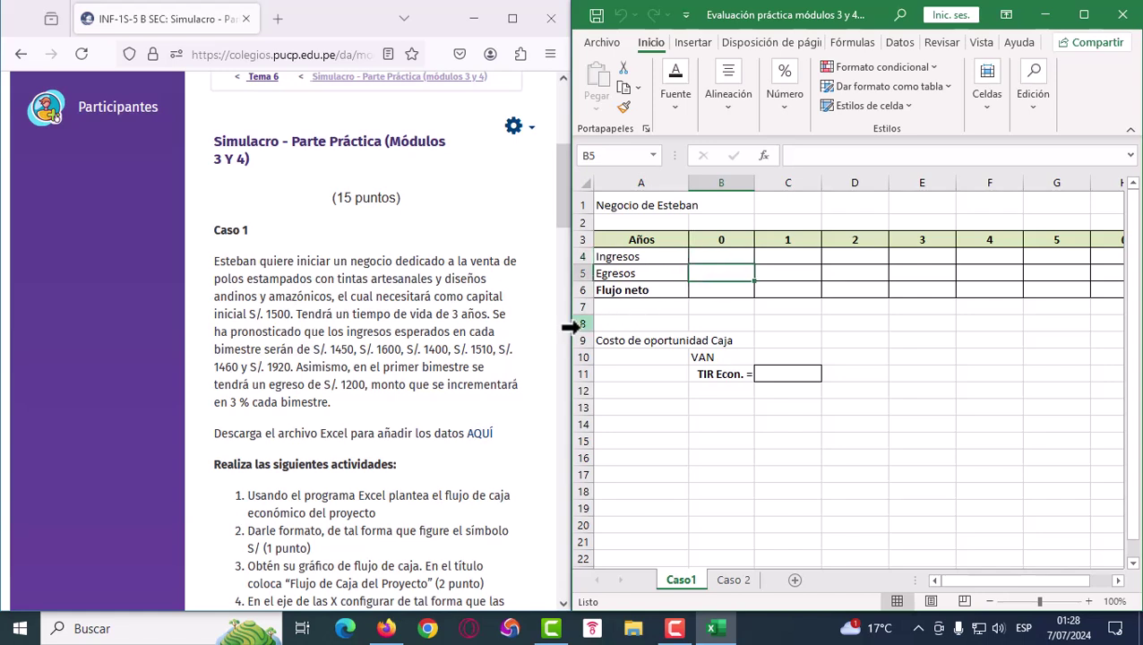
type("1500")
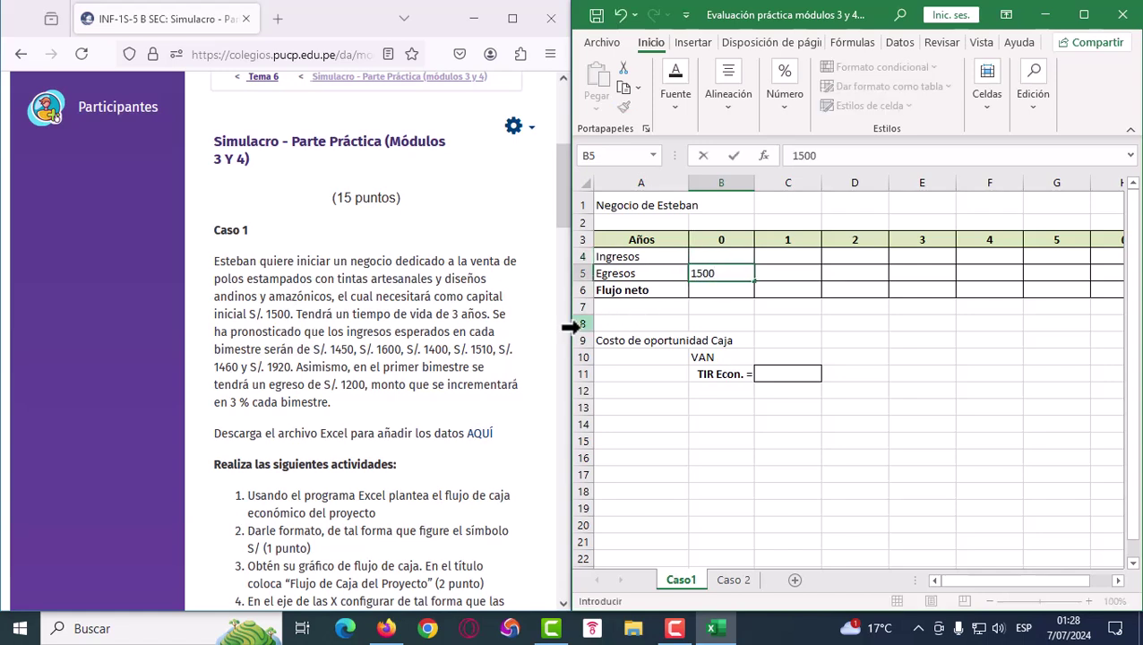
key("Return")
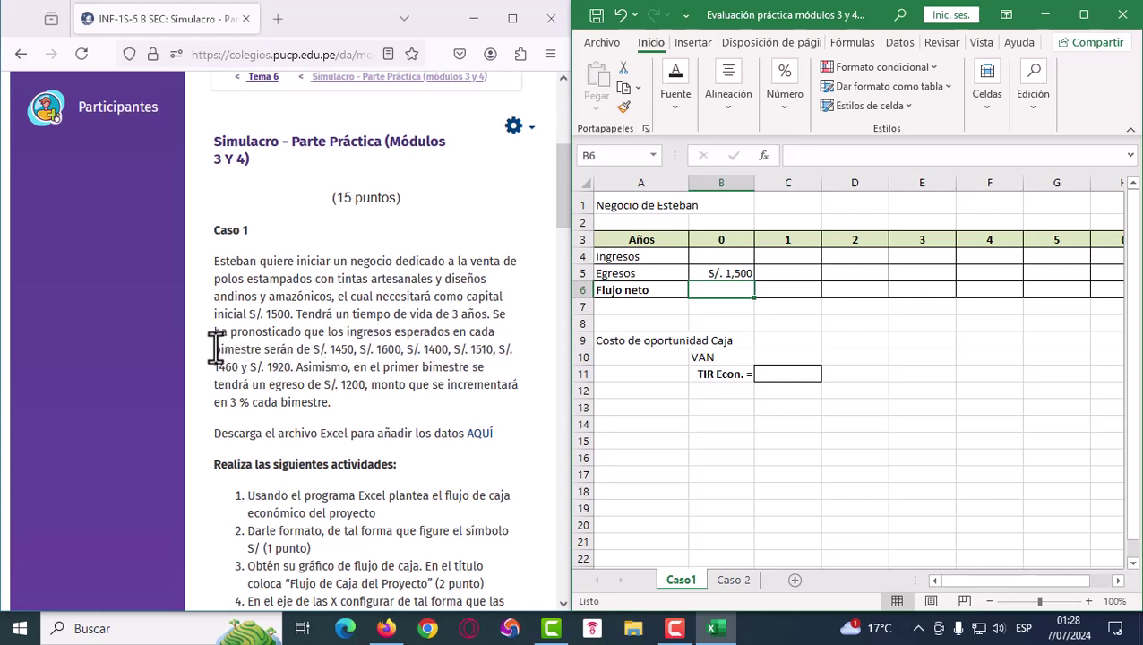
left_click_drag(215, 349, 313, 352)
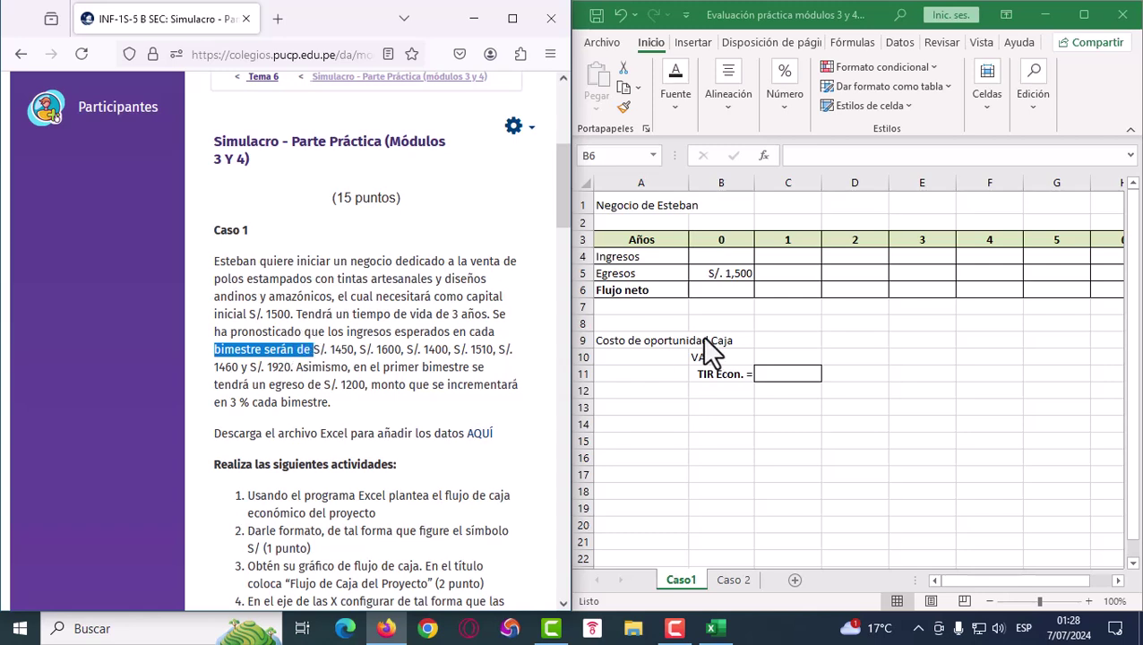
Enter income of 1,450, 1,600 and 1,400 for periods 1–3 in C4:E4
left_click(798, 296)
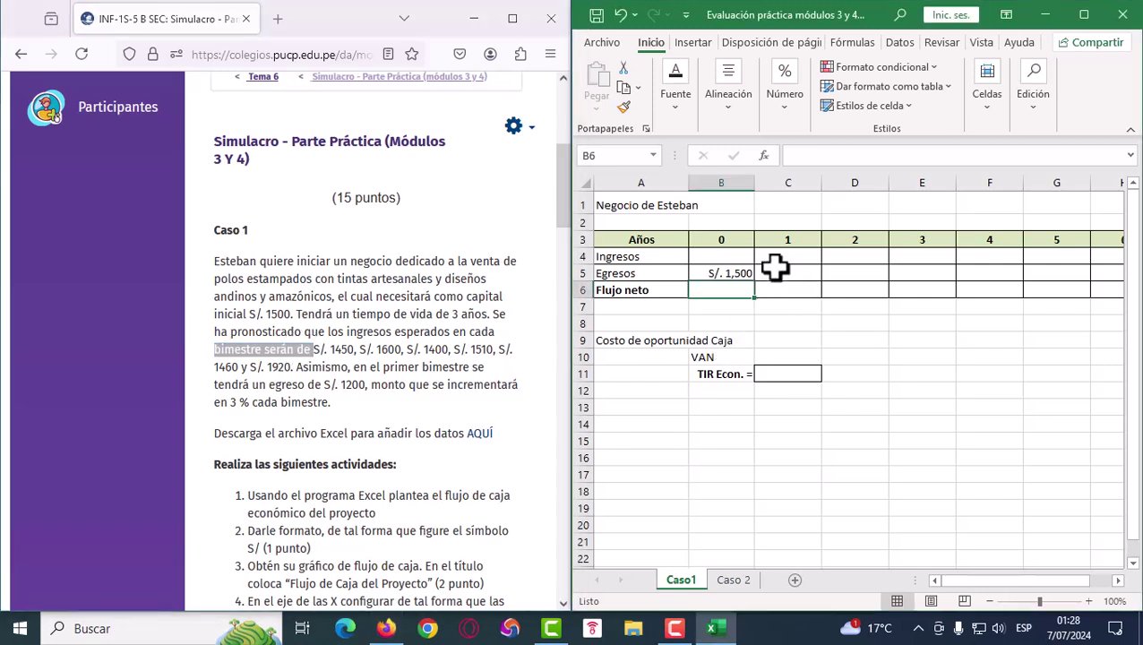
left_click(778, 272)
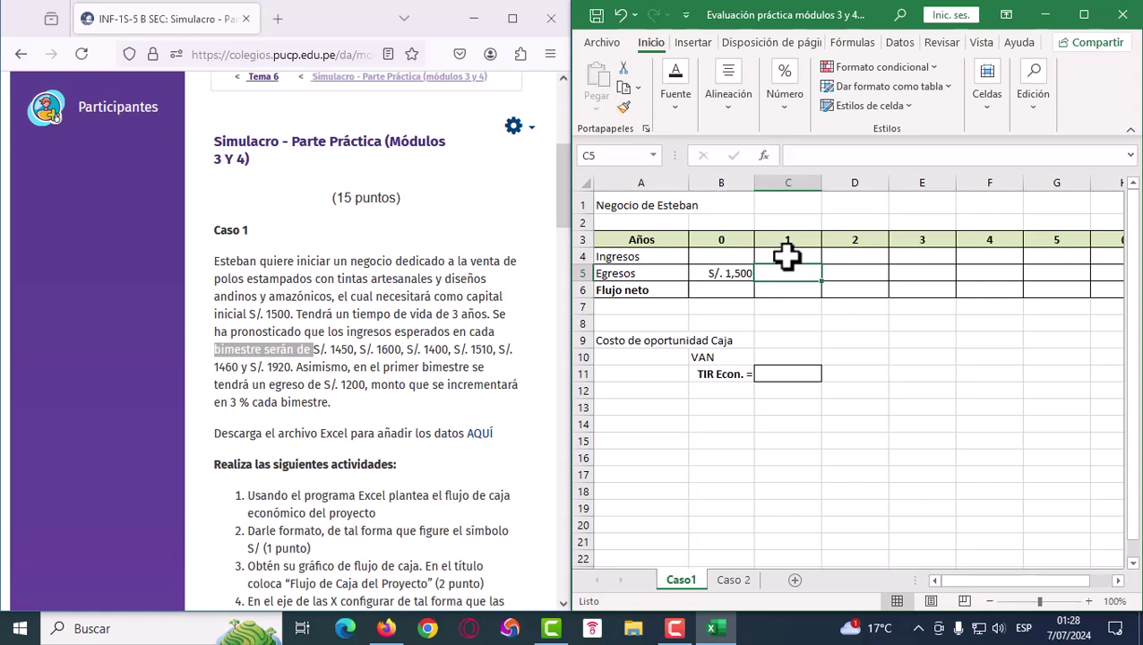
left_click(786, 256)
type("1")
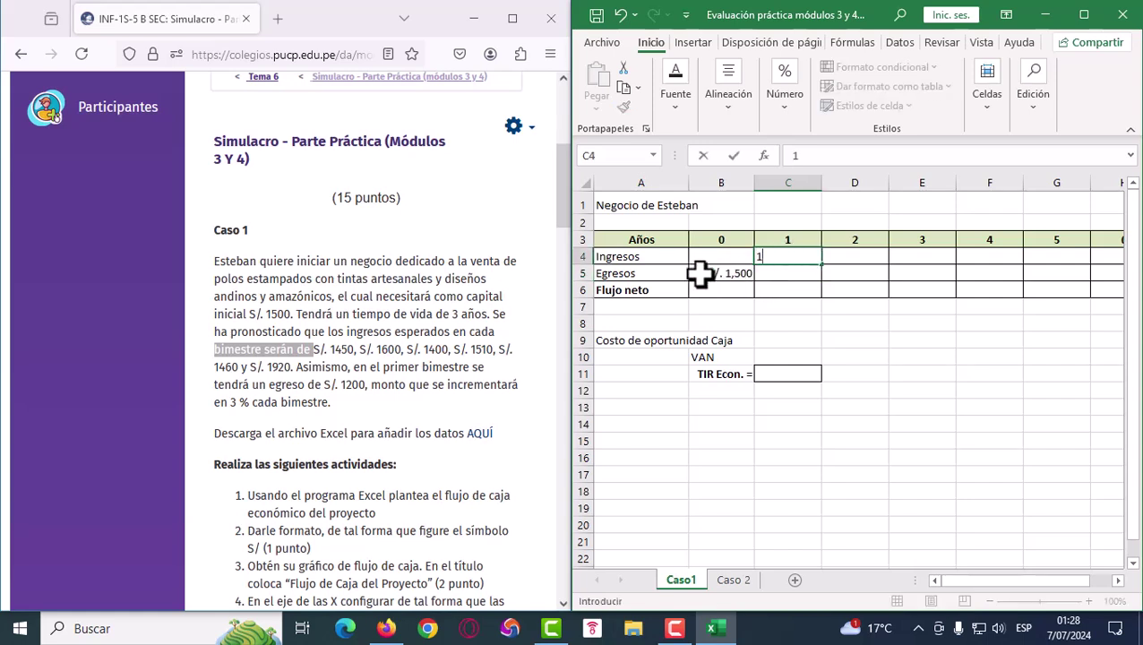
type(",450")
key("Tab")
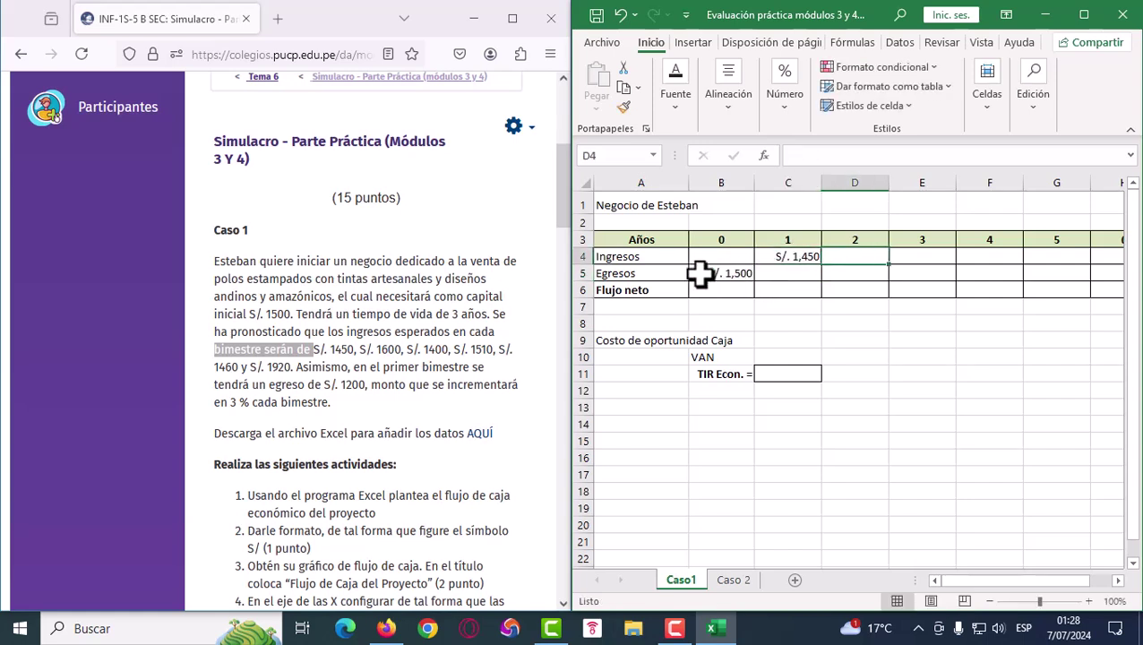
type("1,600")
key("Tab")
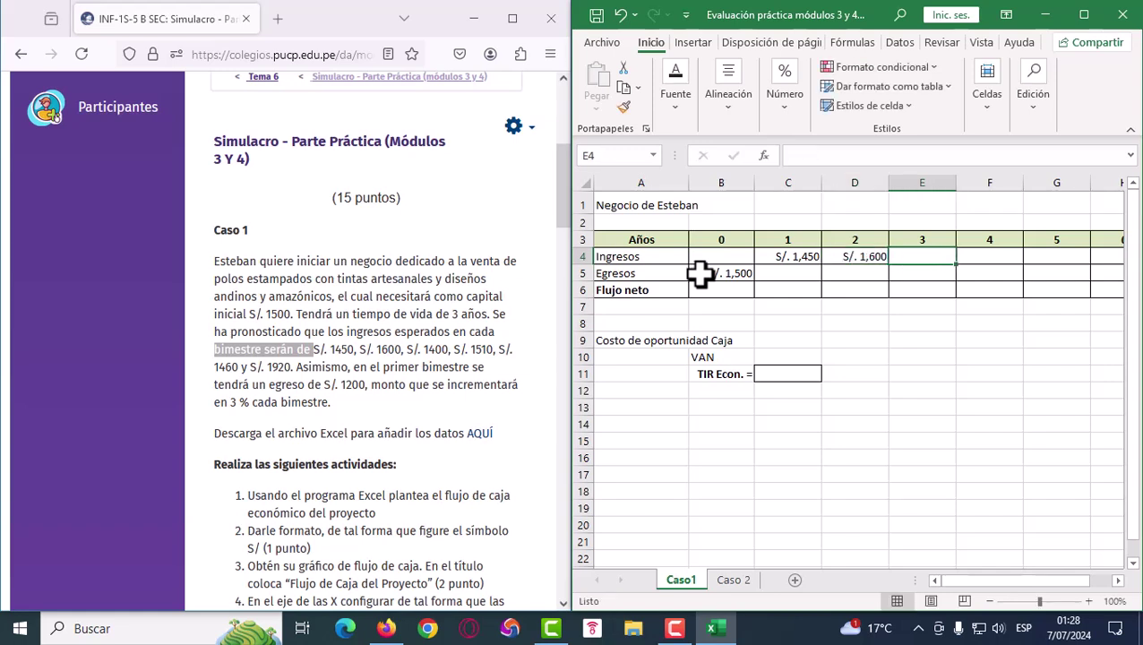
type("1,400")
key("Tab")
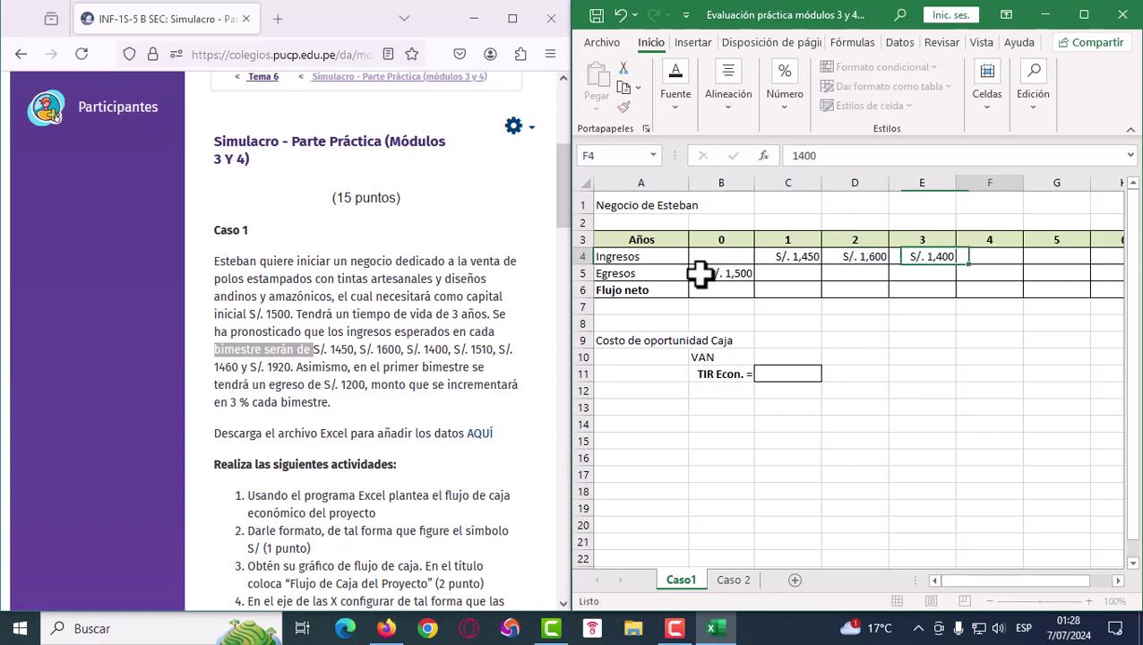
Enter income of 1,510, 1,460 and 1,920 for periods 4–6 in F4:H4
type("1,510")
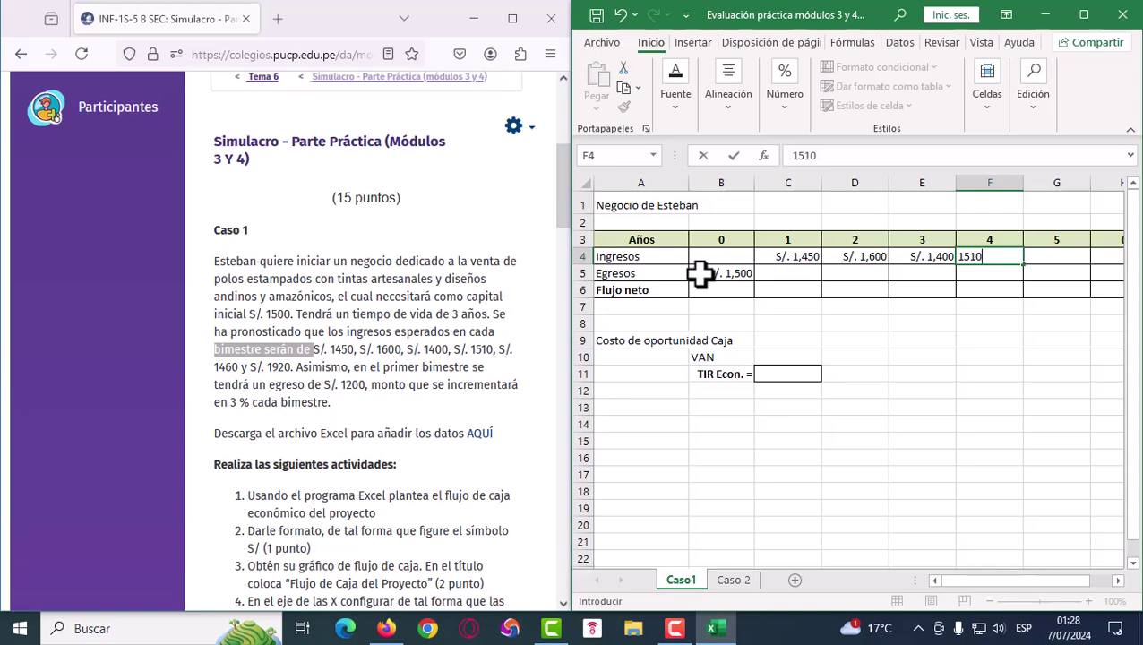
key("Tab")
type("1")
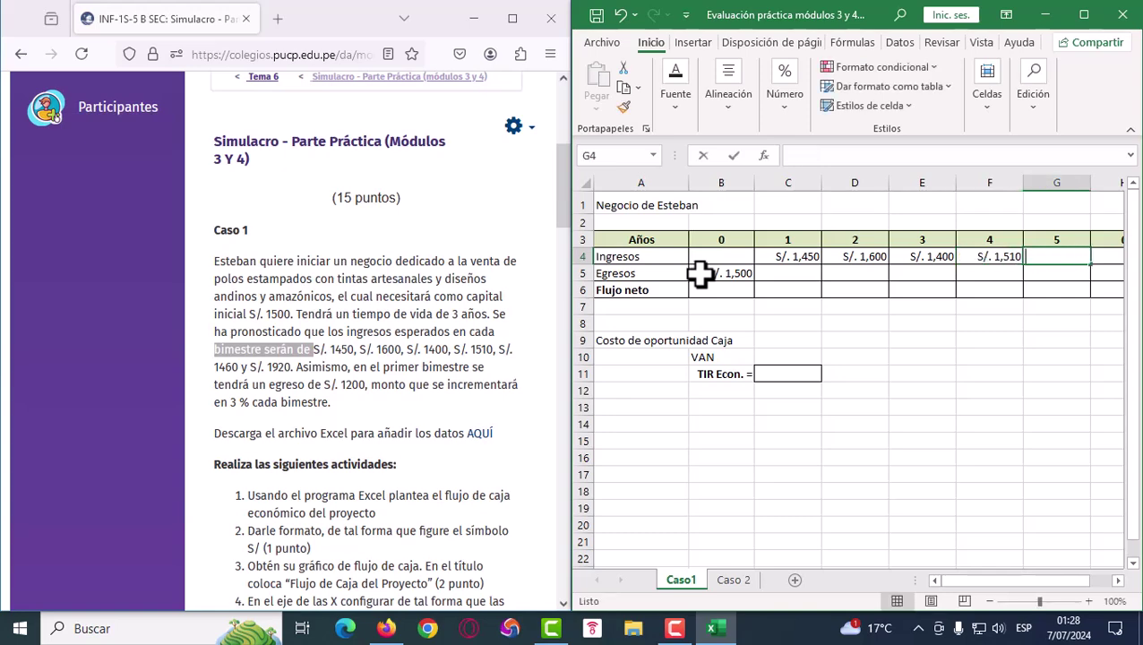
type("460")
key("Tab")
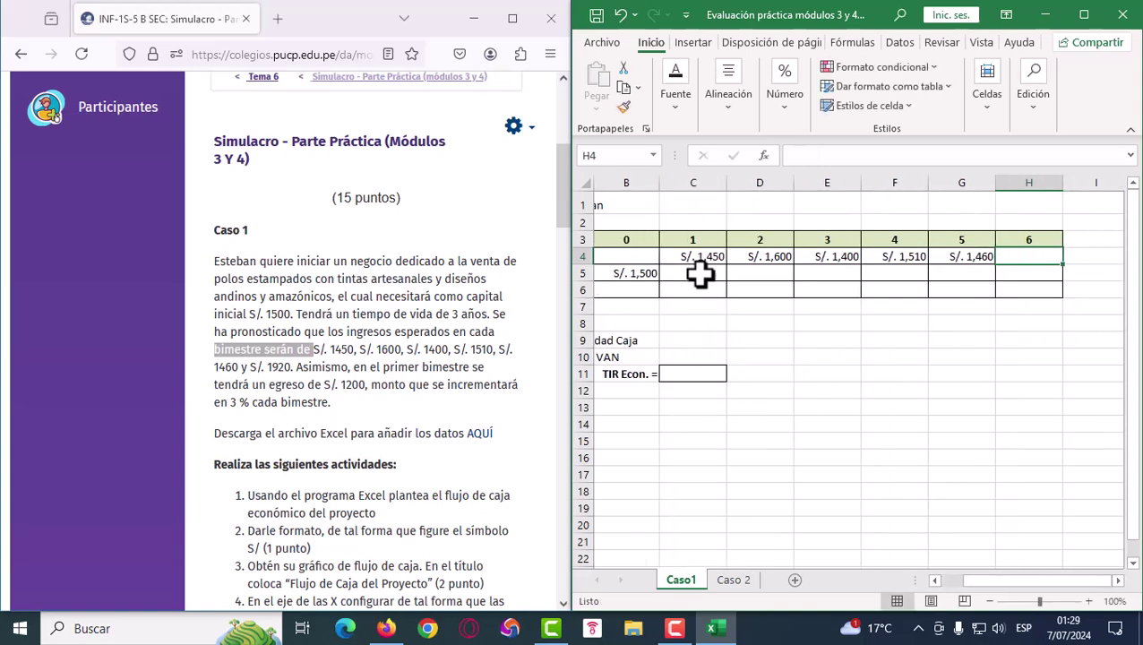
type("1,92")
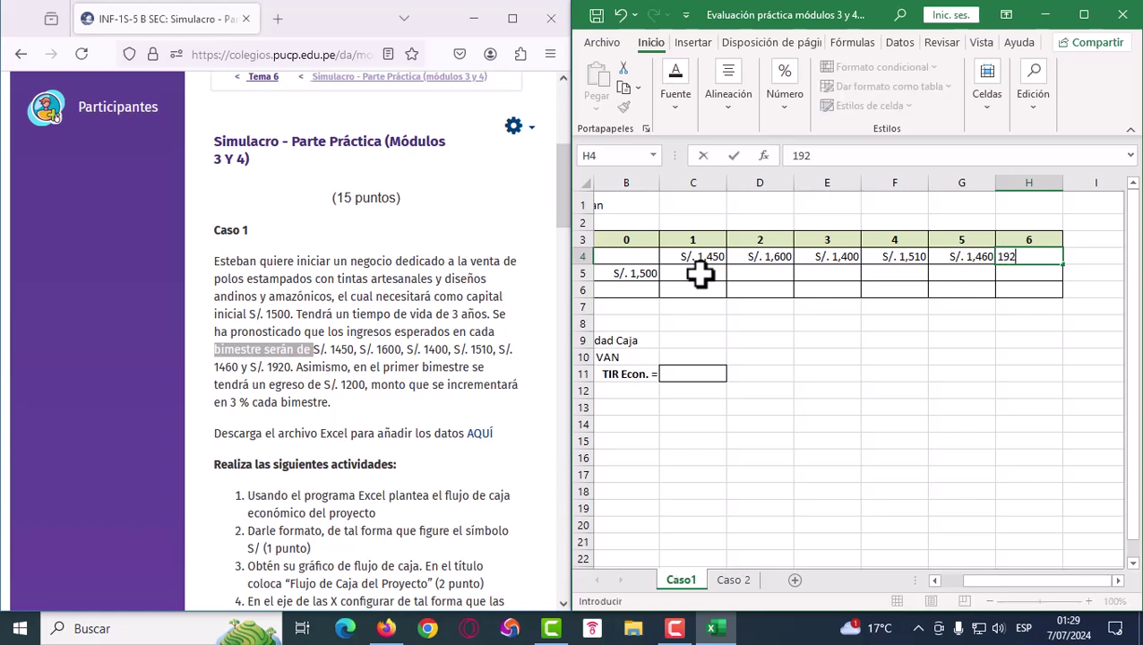
type("0")
key("Return")
key("Left")
key("Left")
key("Left")
key("Left")
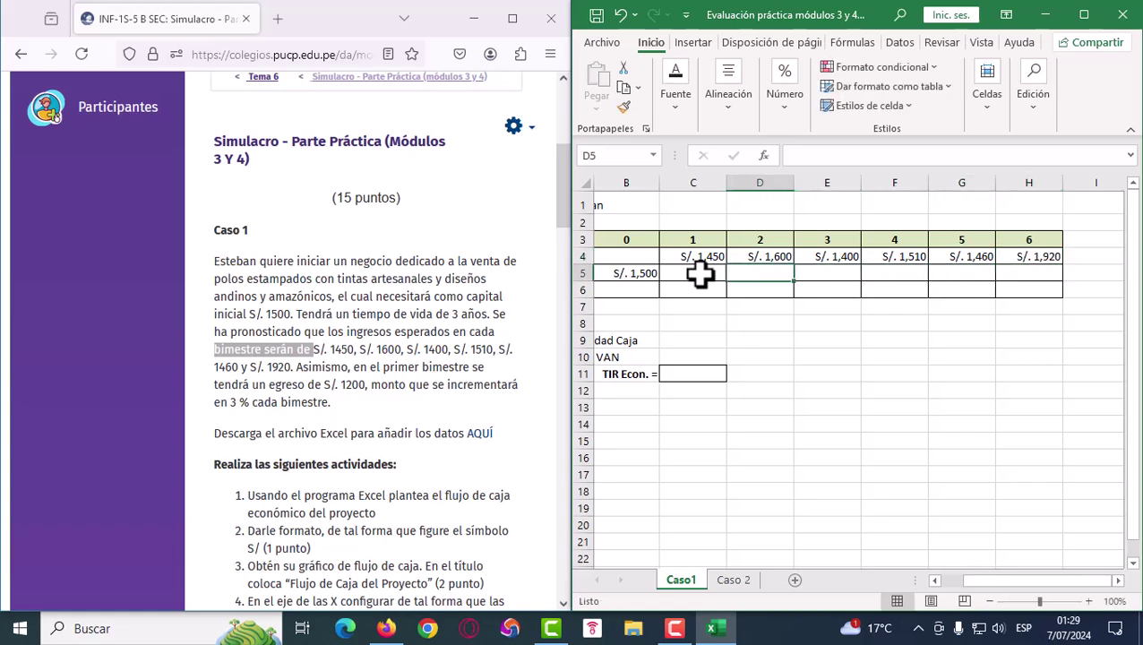
key("Left")
key("Left")
key("Left")
key("Right")
key("Right")
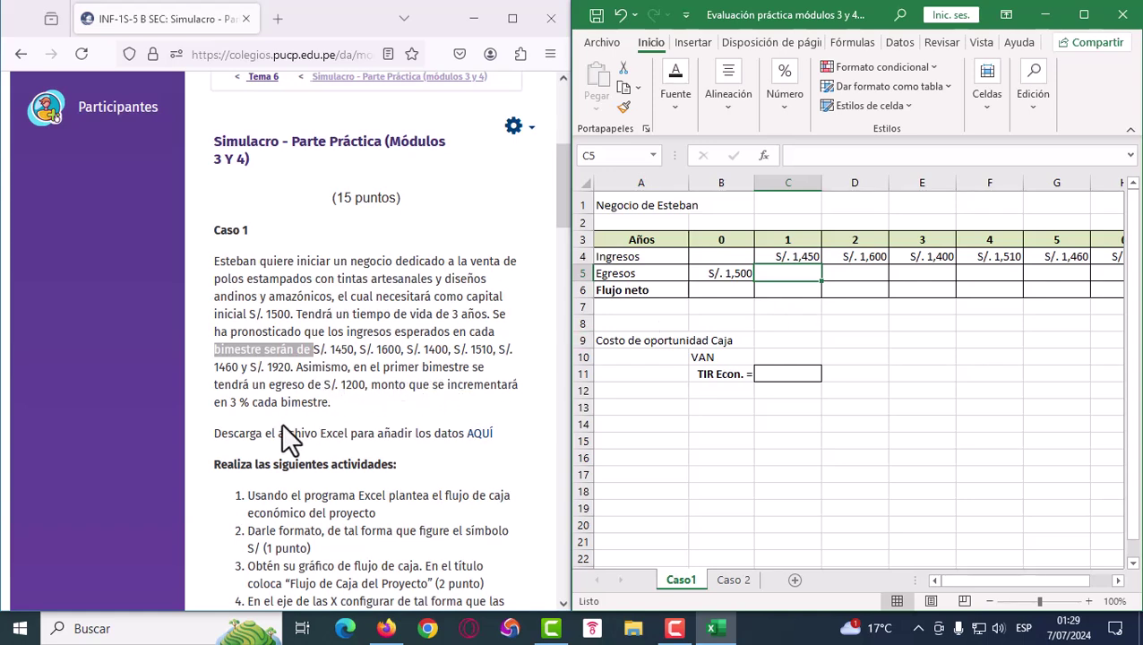
Put 1,200 in C5 and =C5*1.03 in D5, giving a period-2 expense of 1,236
type("1200")
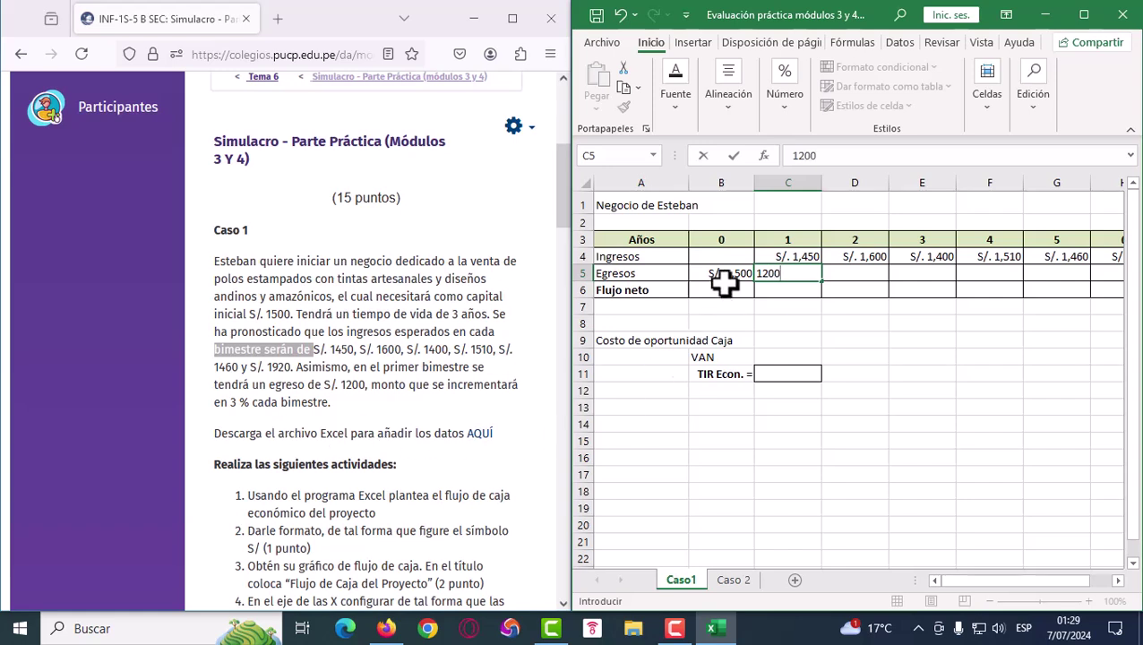
left_click(847, 278)
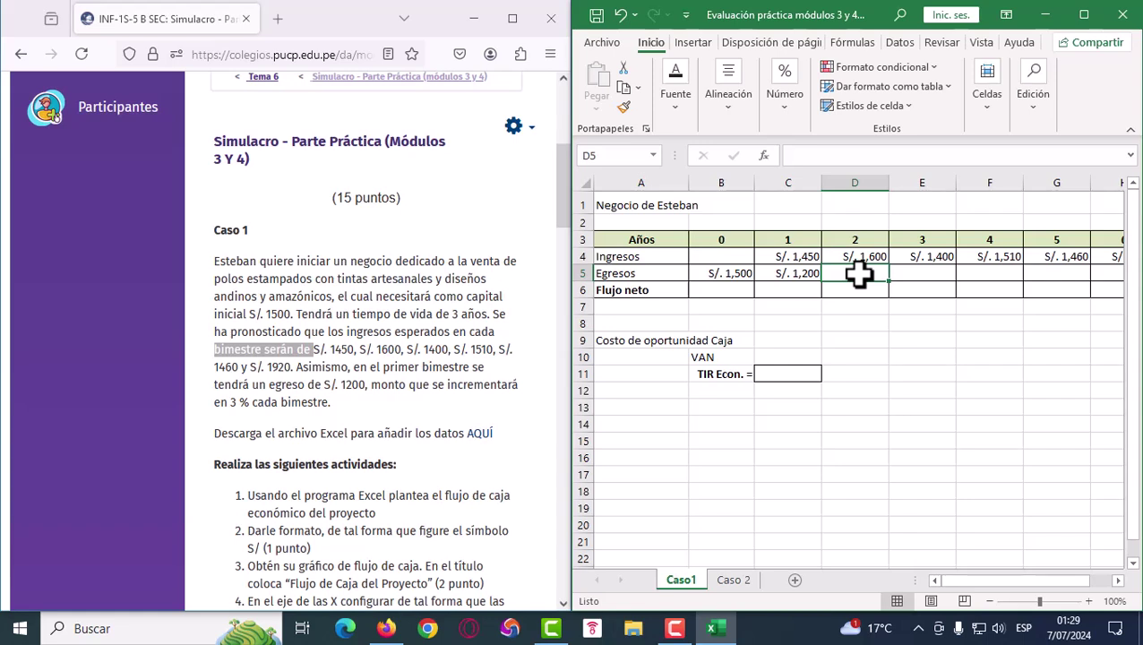
type("=")
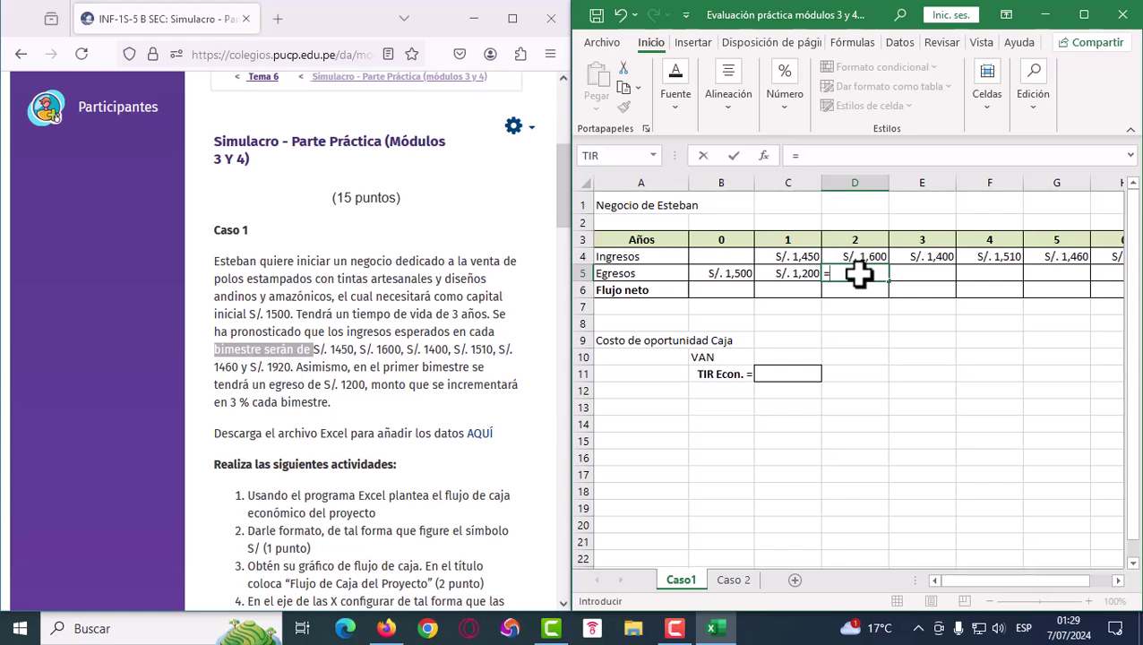
left_click(807, 275)
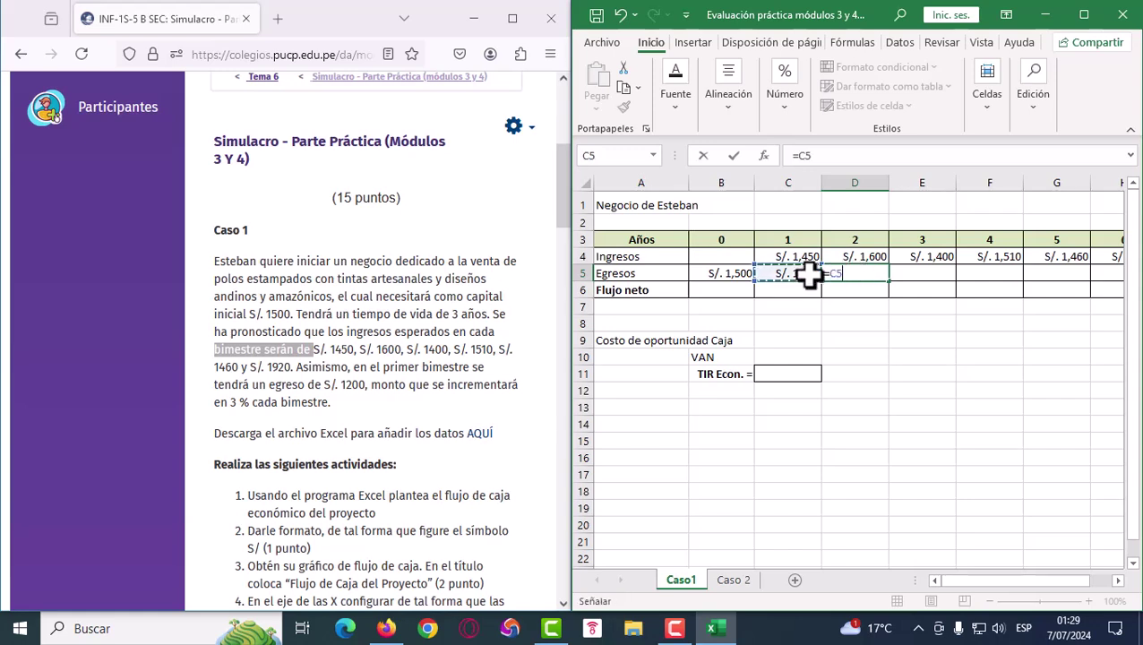
type("*")
type("1")
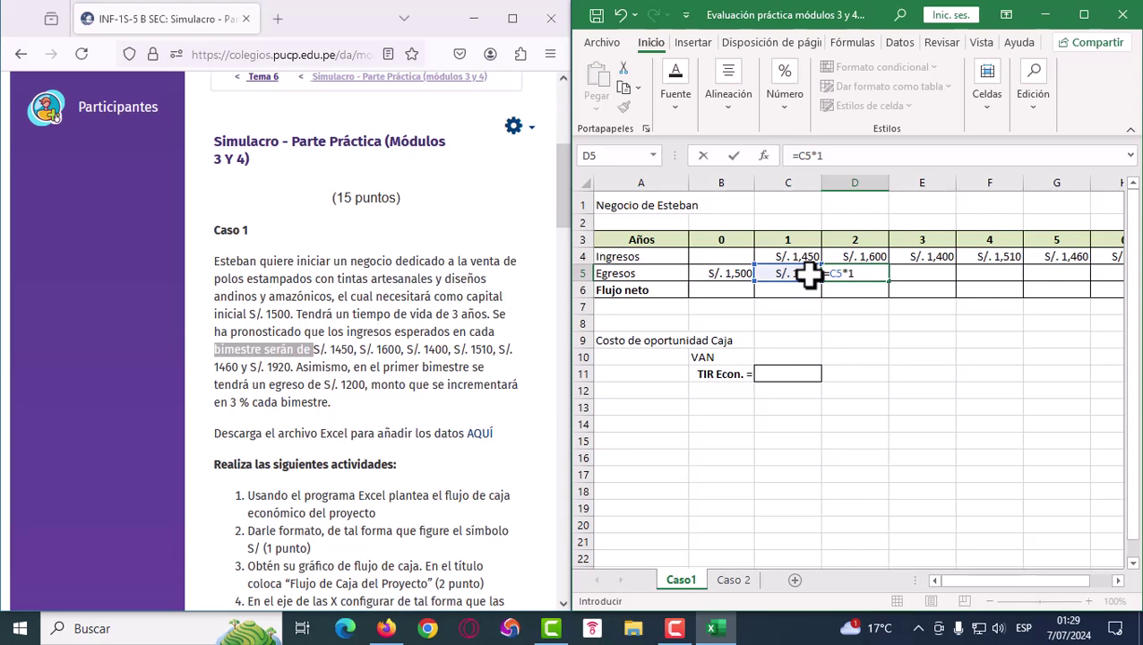
type(".03")
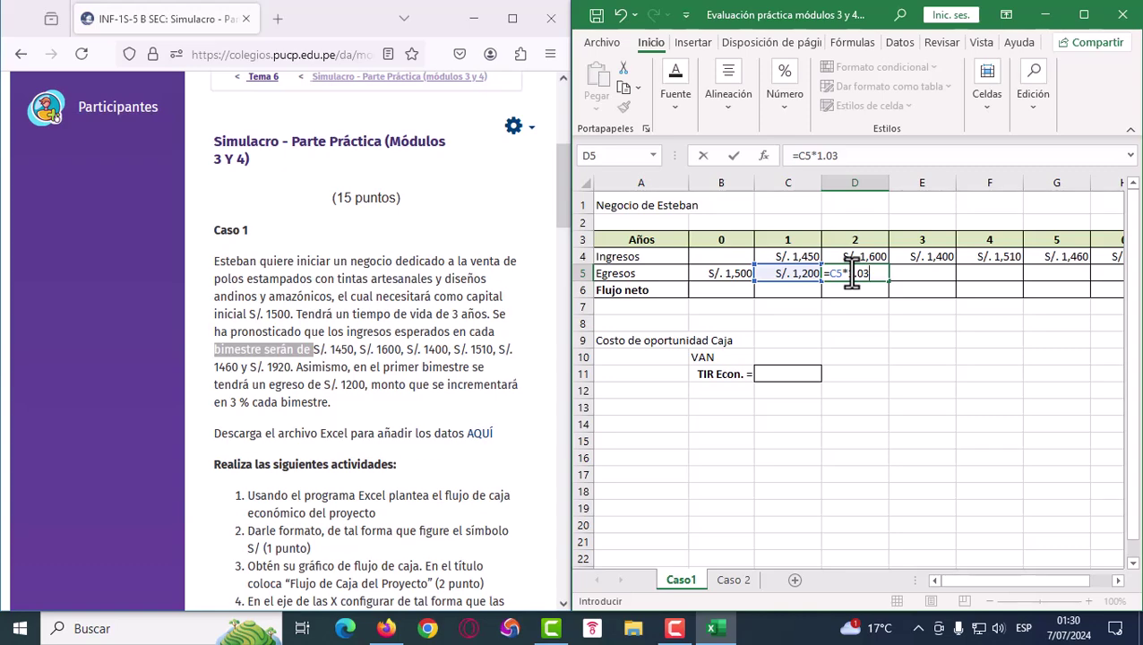
key("Return")
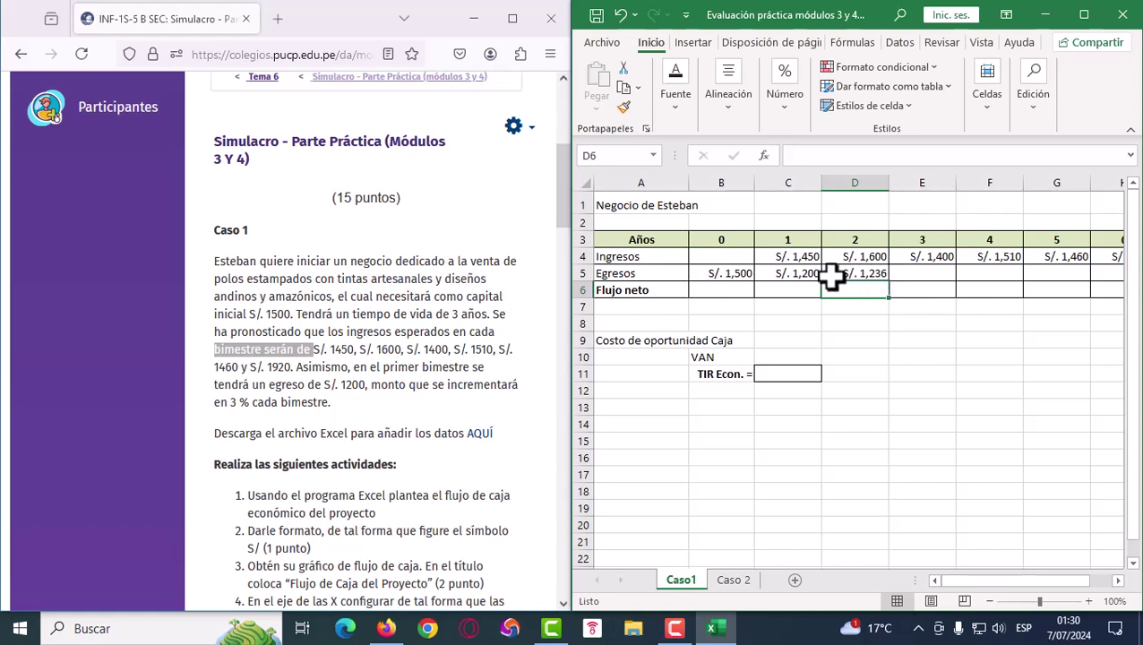
left_click(882, 275)
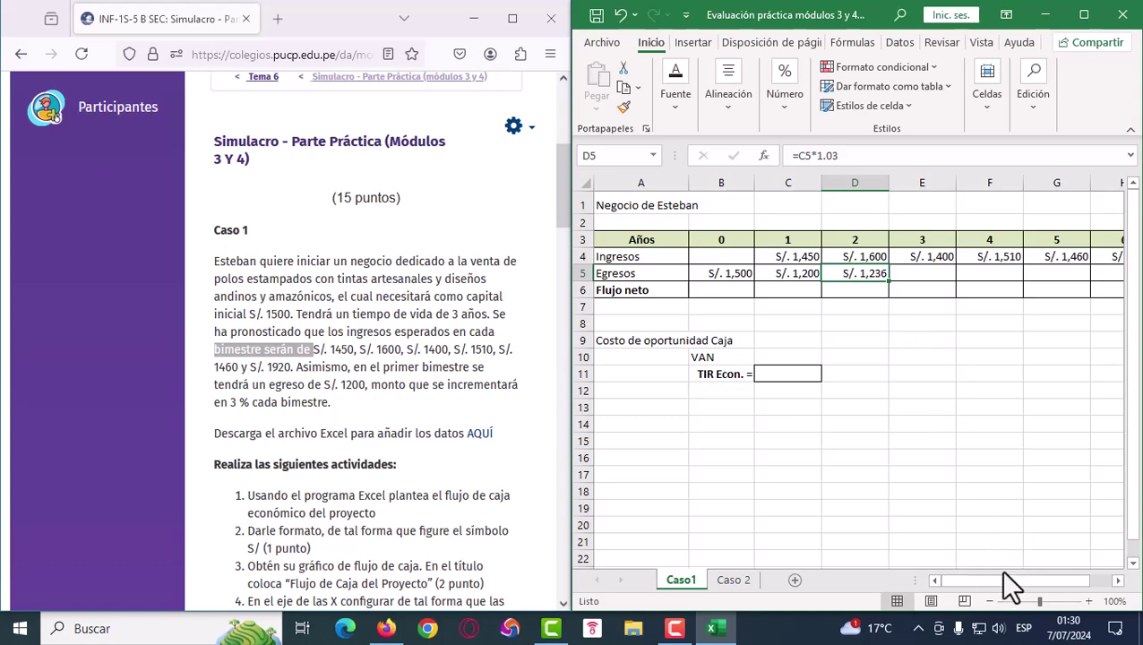
Copy the 3% growth formula along Egresos through period 6 (1,273, 1,311, 1,351, 1,391)
left_click_drag(991, 580, 1016, 582)
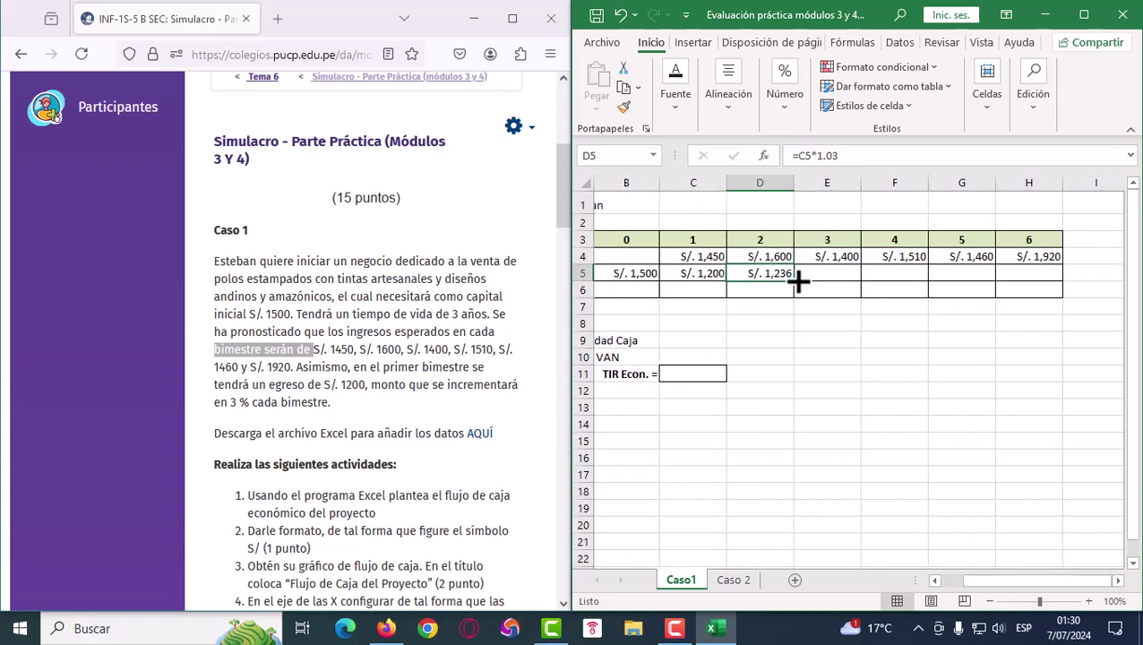
left_click_drag(798, 280, 931, 278)
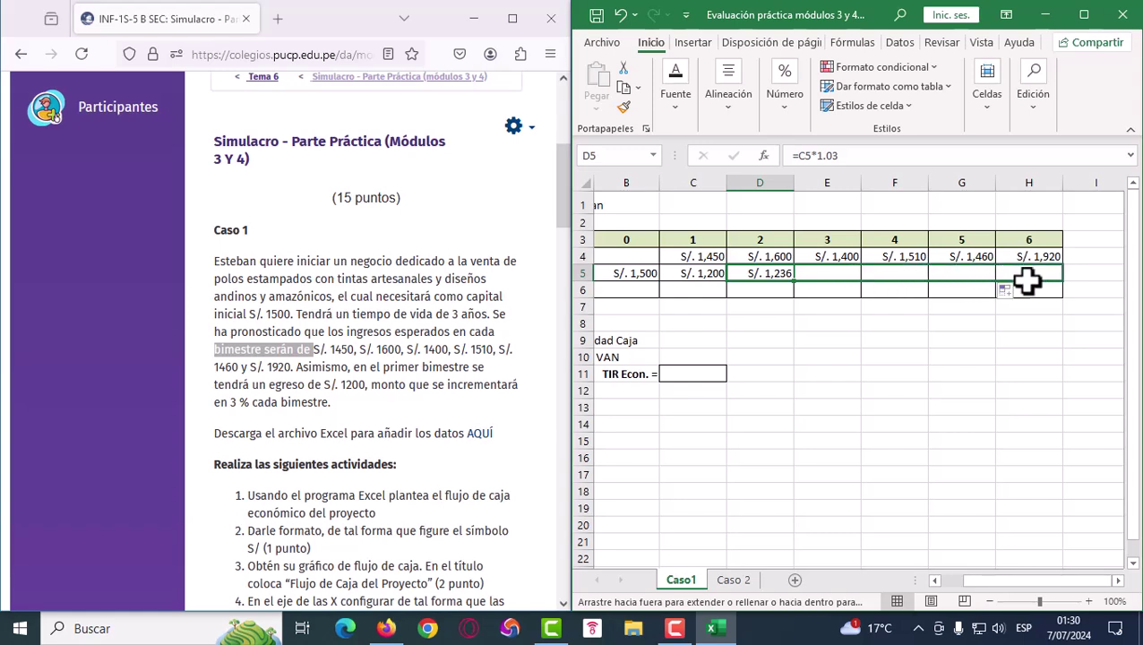
left_click_drag(931, 277, 990, 276)
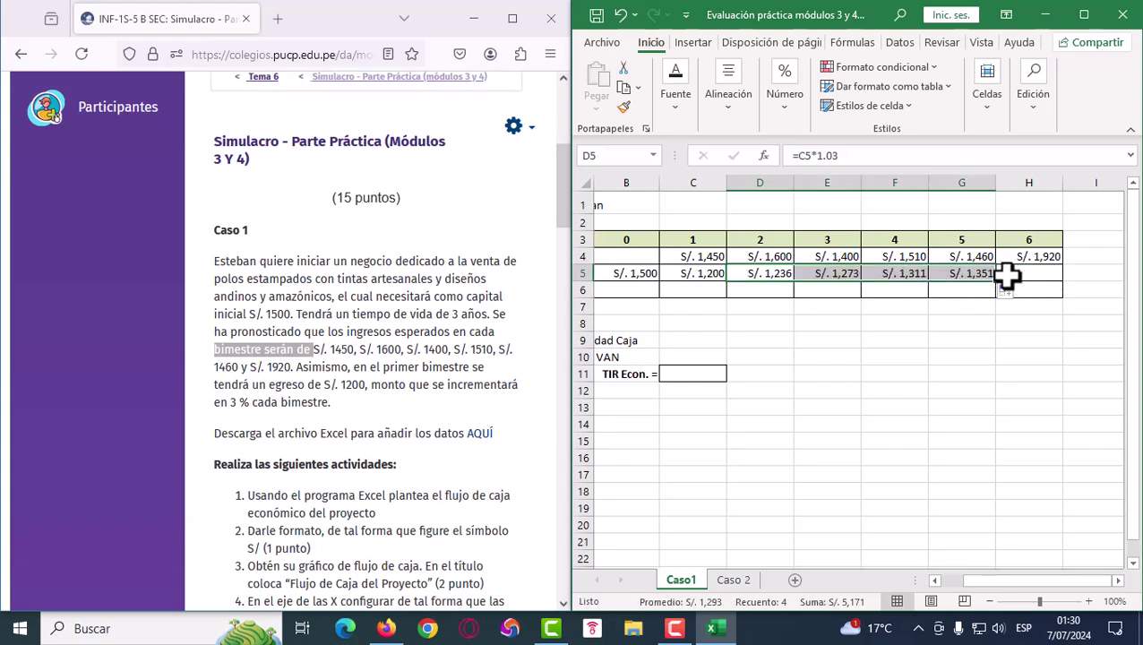
left_click(1007, 278)
left_click(989, 280)
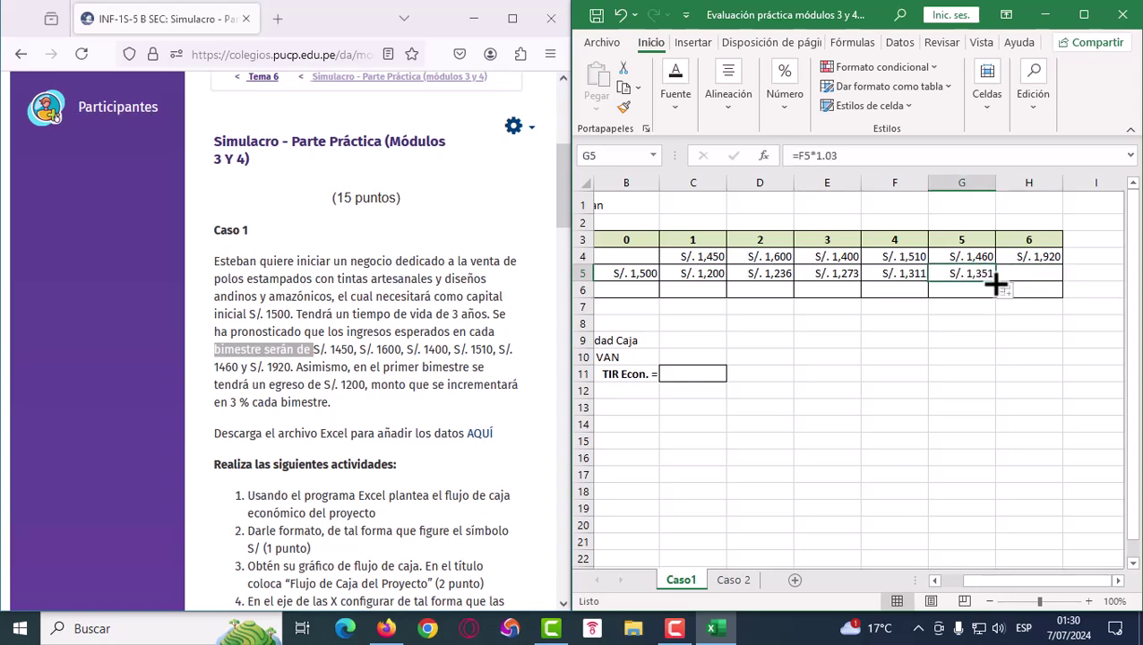
left_click_drag(1015, 282, 1039, 280)
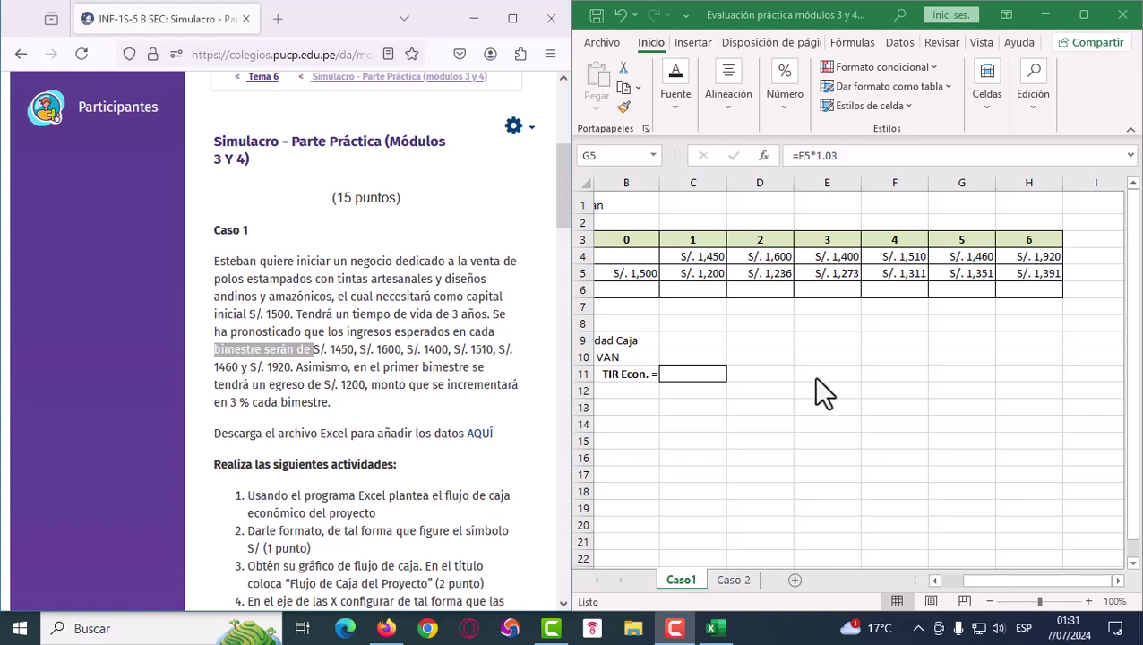
left_click(1004, 576)
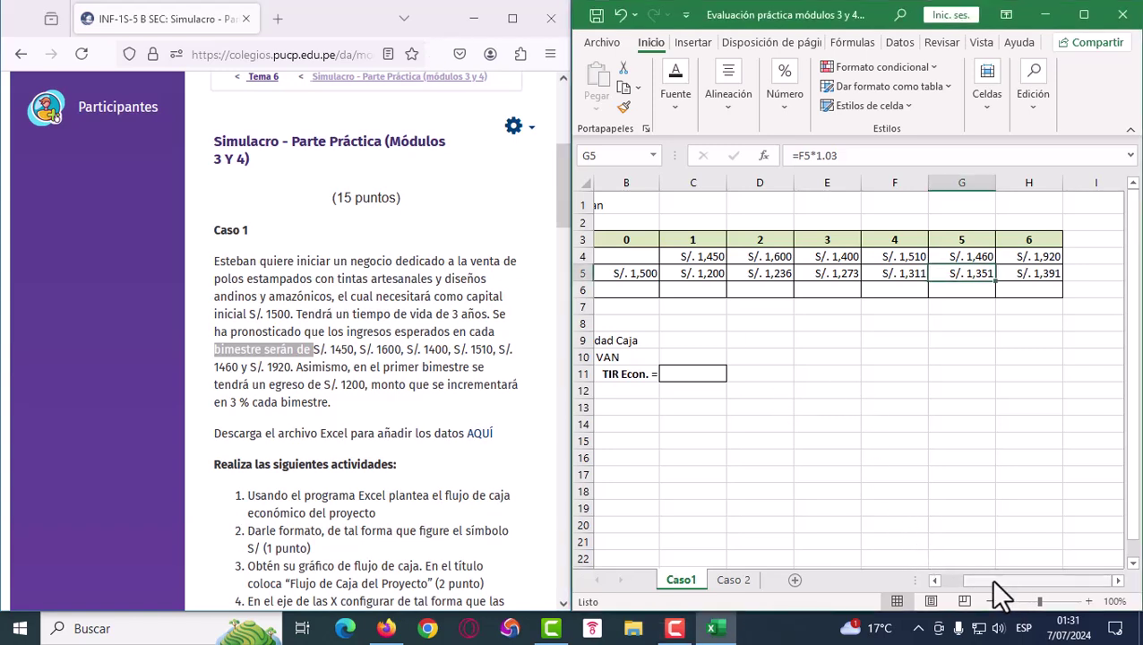
left_click_drag(1002, 581, 955, 579)
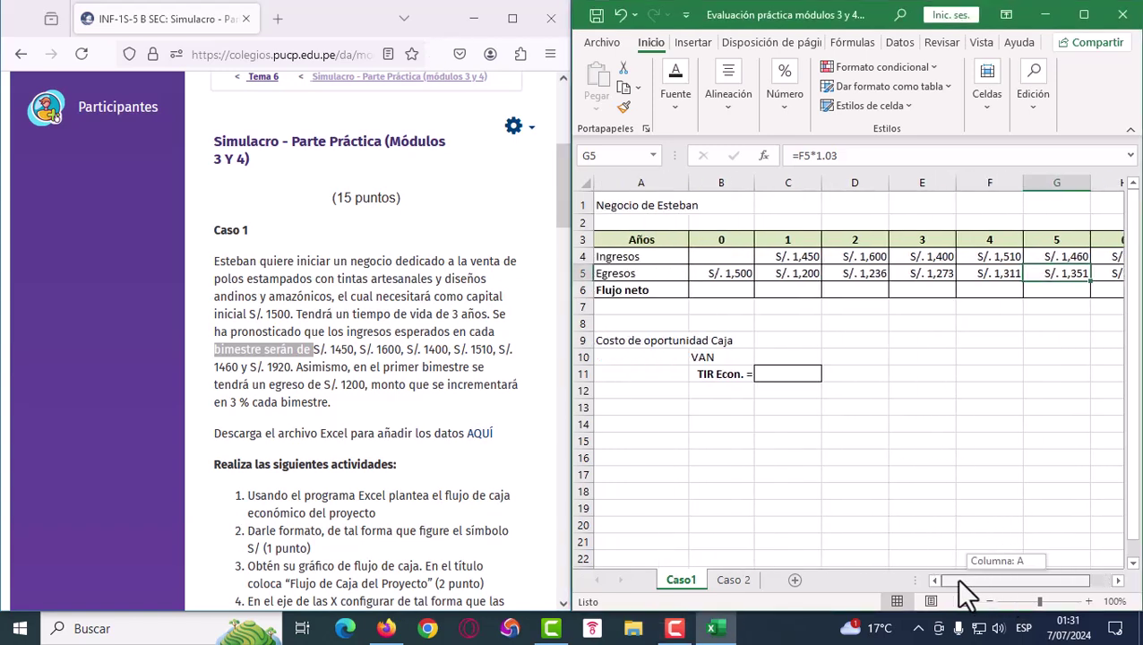
Enter =B4-B5 in B6 and fill it across to H6 for each period's net flow
left_click(730, 292)
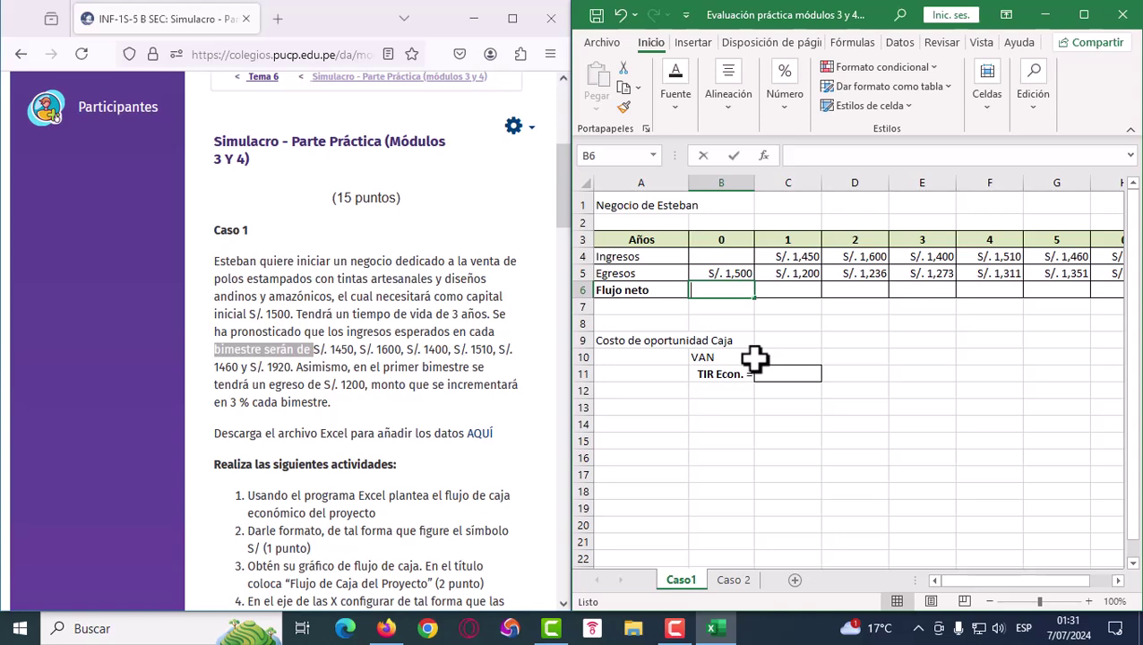
type("=")
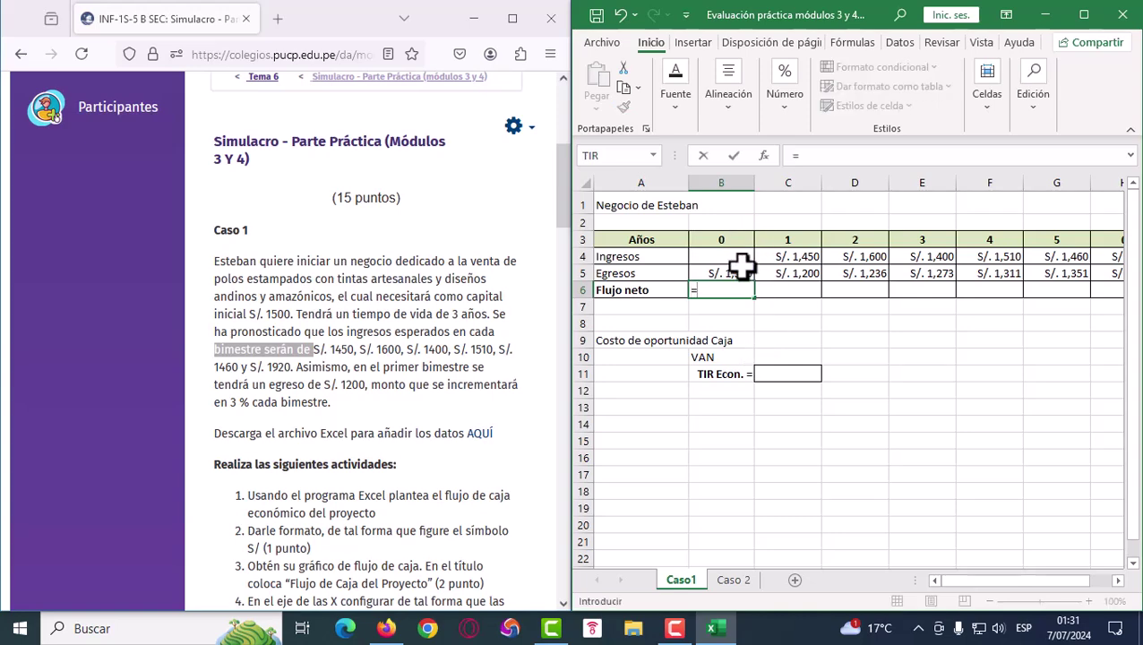
left_click(724, 255)
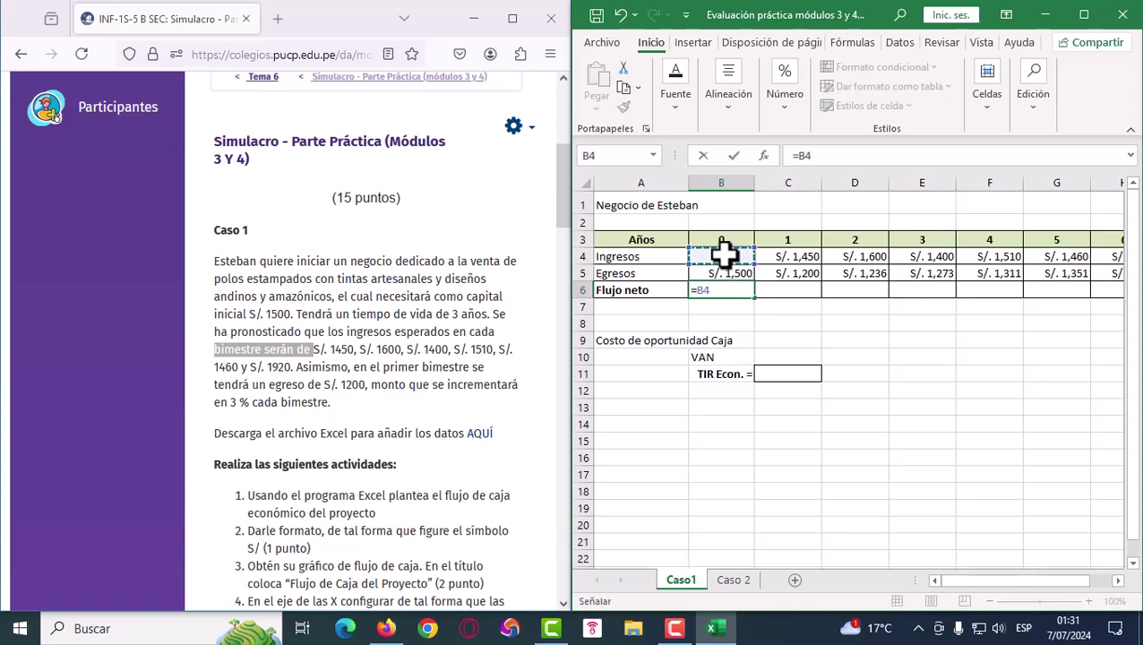
type("-")
left_click(733, 274)
key("Return")
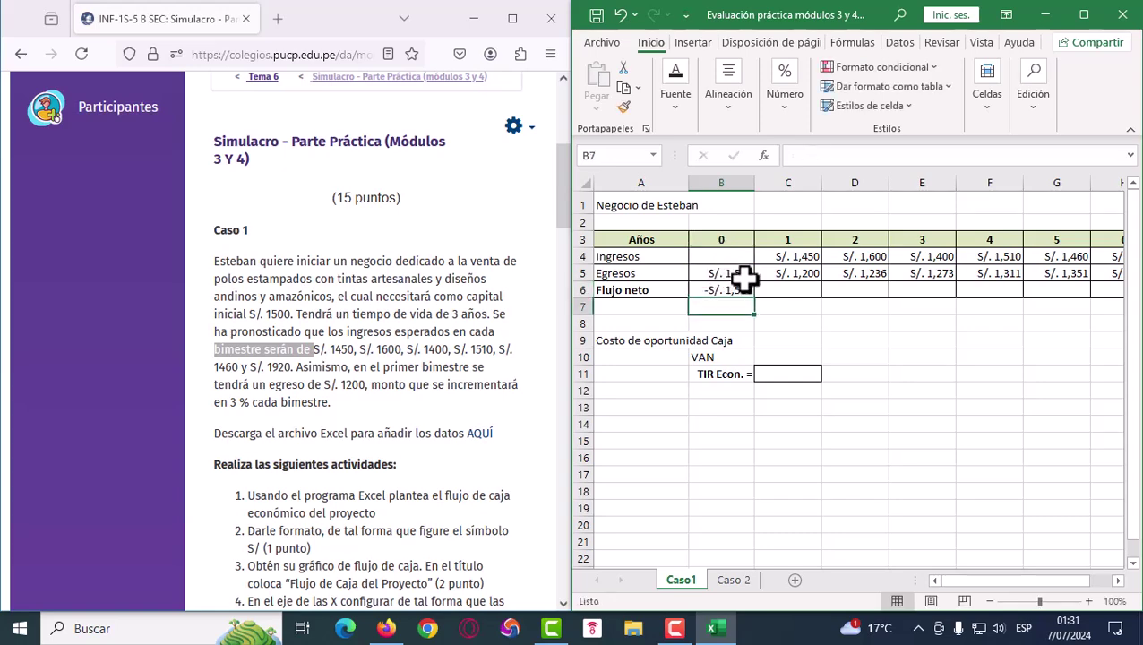
left_click(740, 290)
mouse_move(755, 298)
left_mouse_down()
mouse_move(1123, 305)
mouse_move(980, 295)
left_mouse_up()
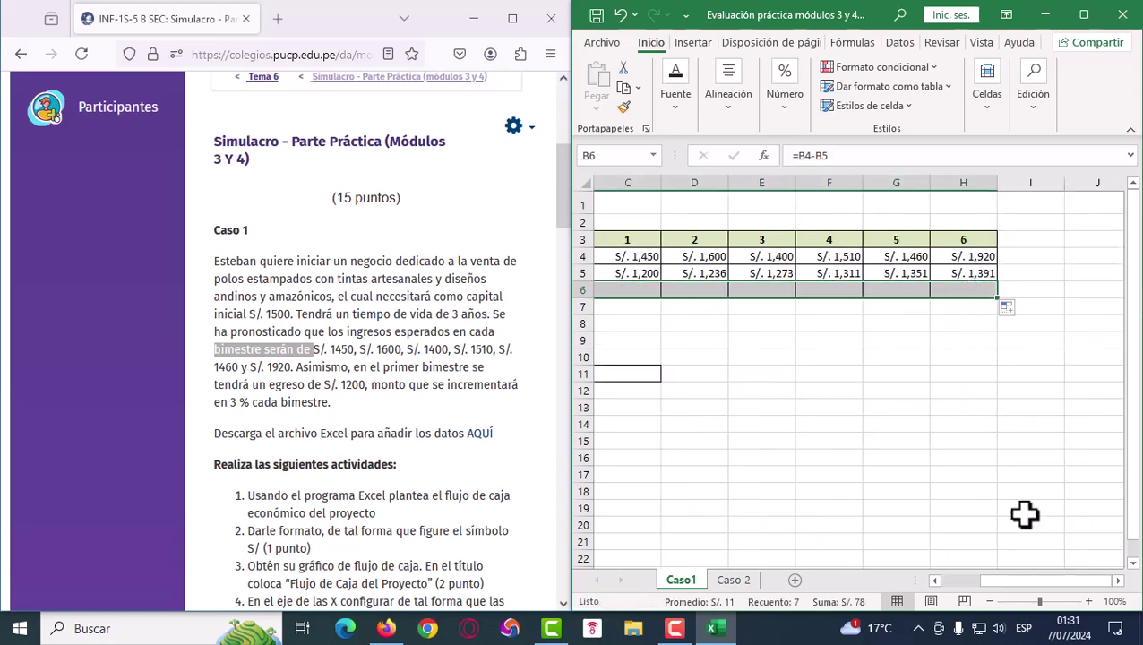
left_click_drag(1034, 578, 966, 577)
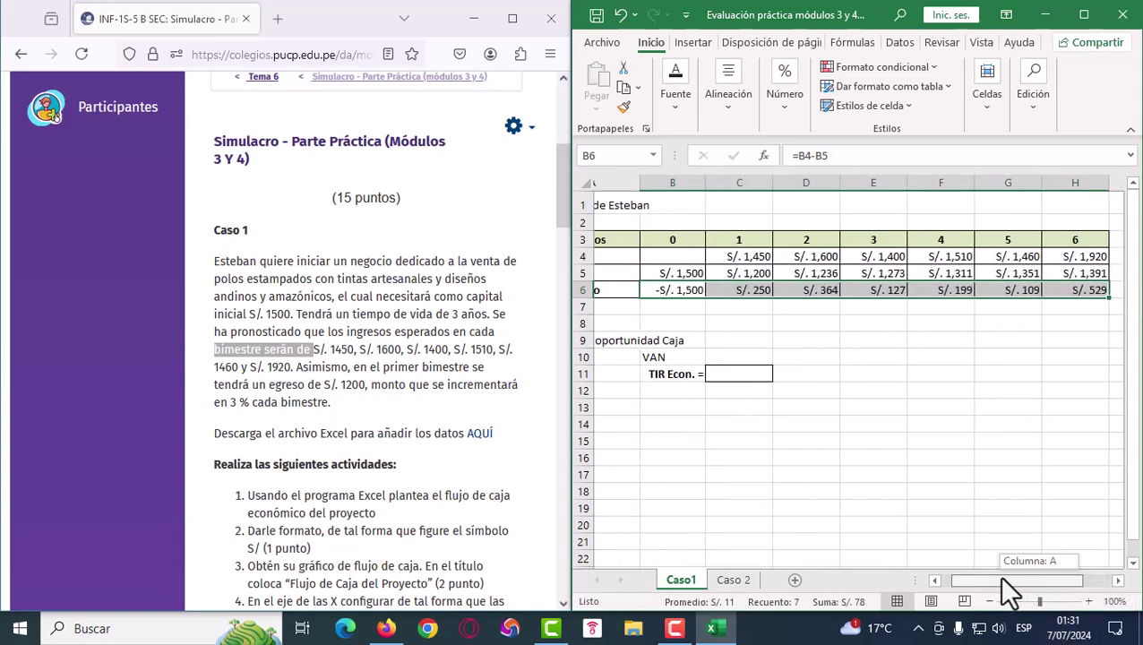
left_click(900, 342)
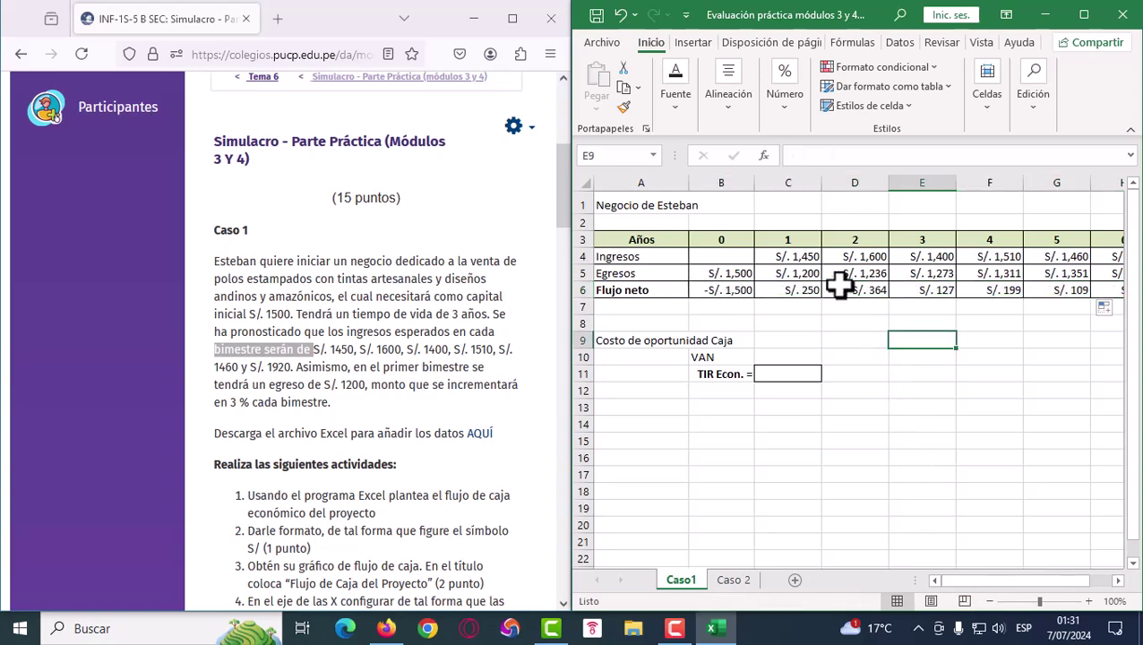
left_click(485, 401)
Scroll the Simulacro page down to the activity list and the 7% opportunity cost note
scroll(488, 404, "down", 4)
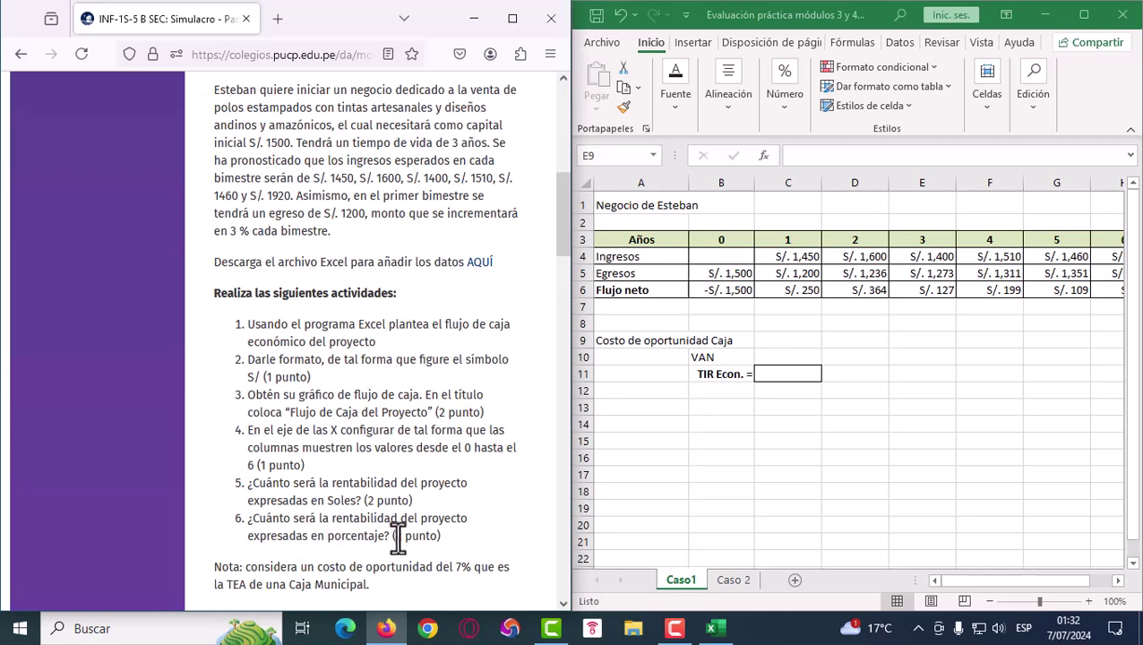
scroll(399, 535, "down", 2)
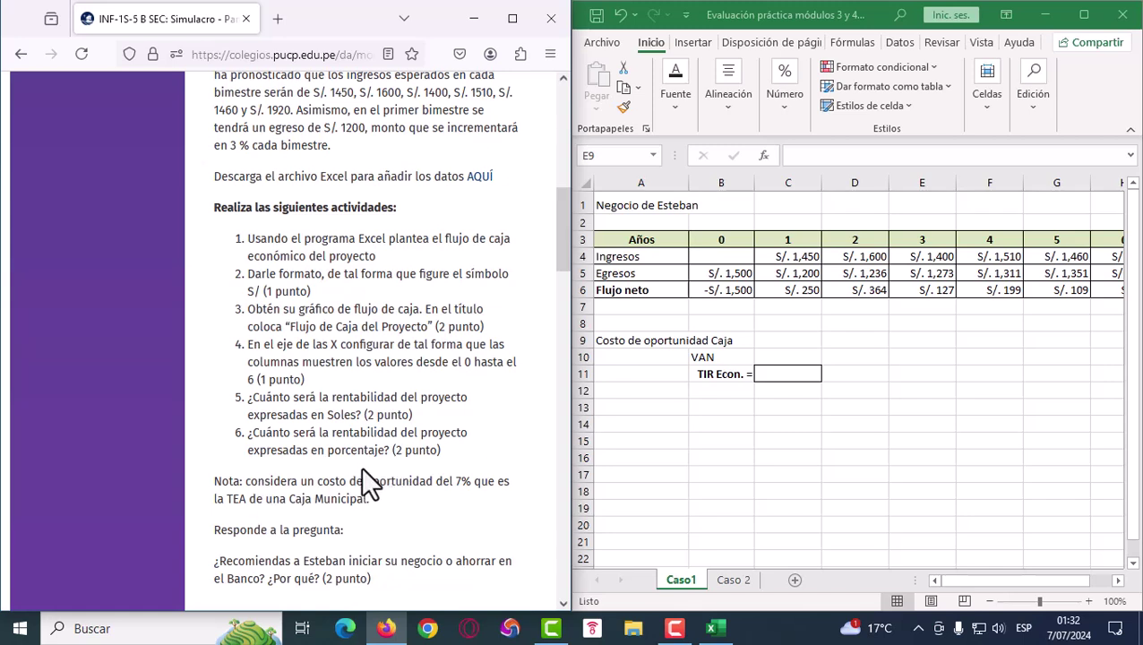
Enter 7% in C9 beside Costo de oportunidad Caja
left_click_drag(452, 482, 466, 482)
left_click(775, 337)
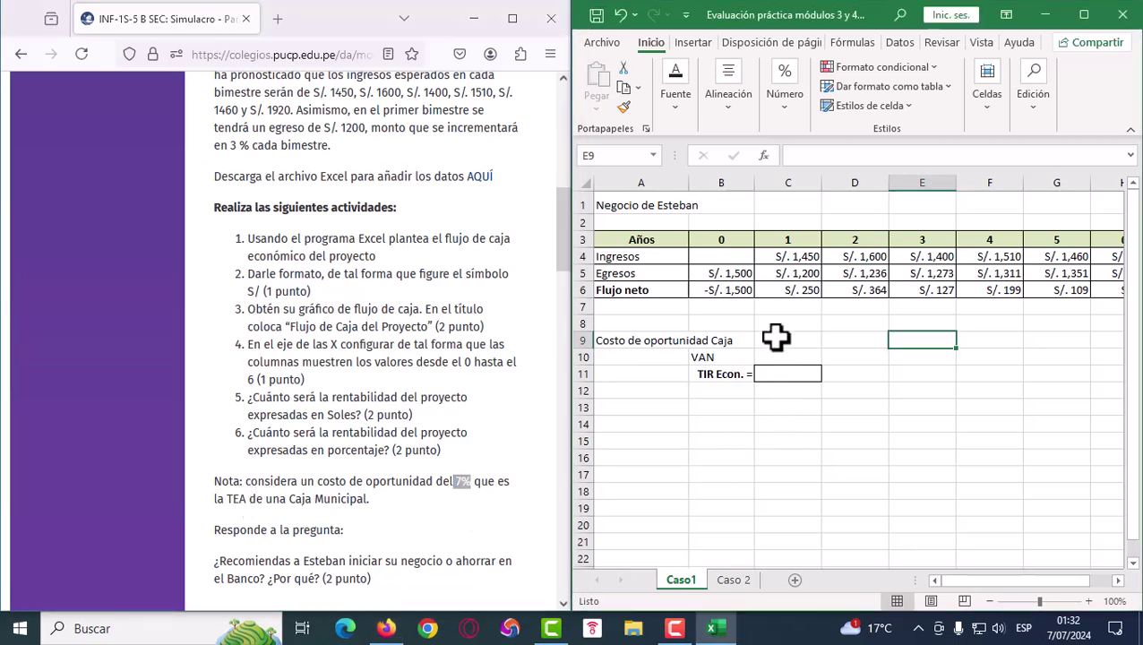
type("7")
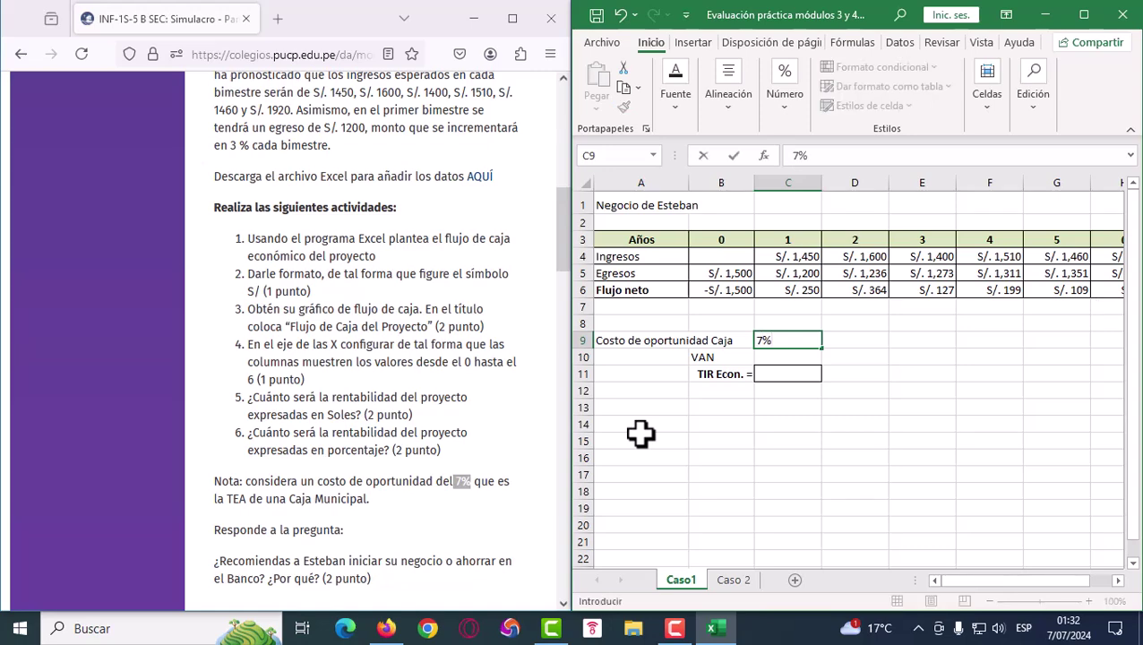
left_click(786, 421)
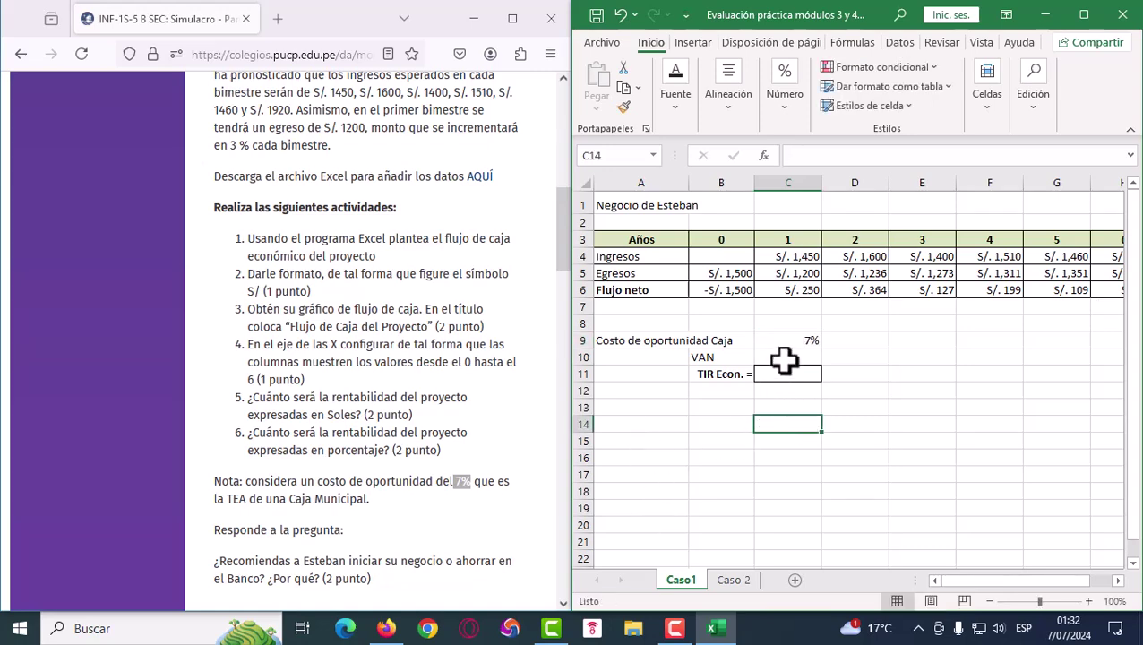
left_click(785, 357)
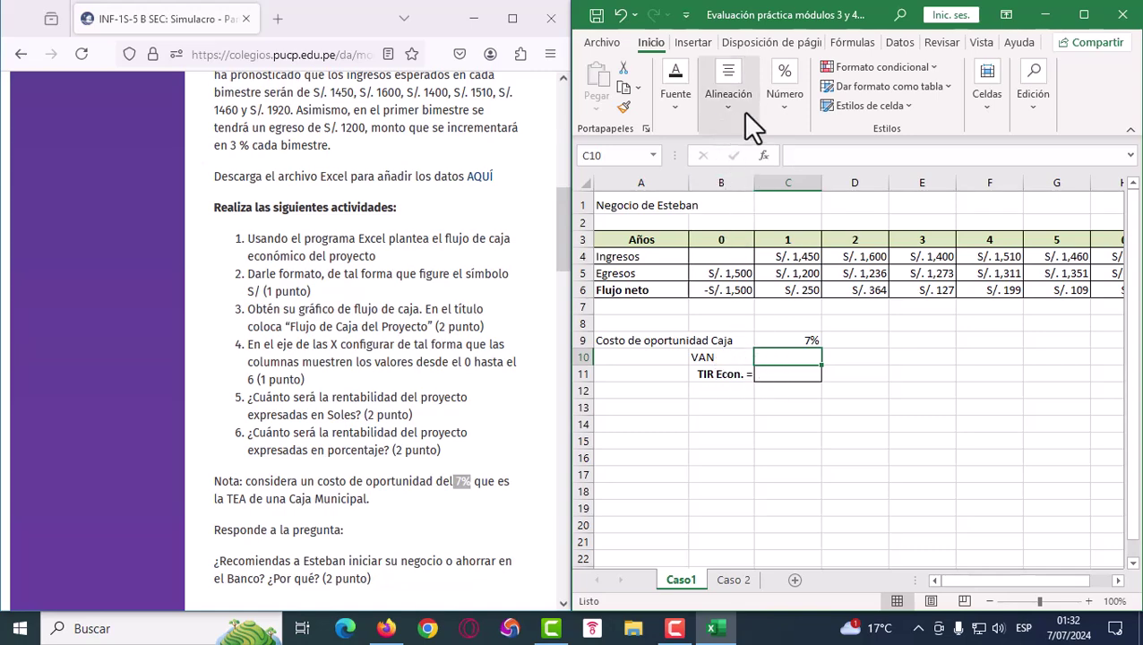
Insert the VNA function in C10 with rate C9 and values C6:H6
left_click(856, 43)
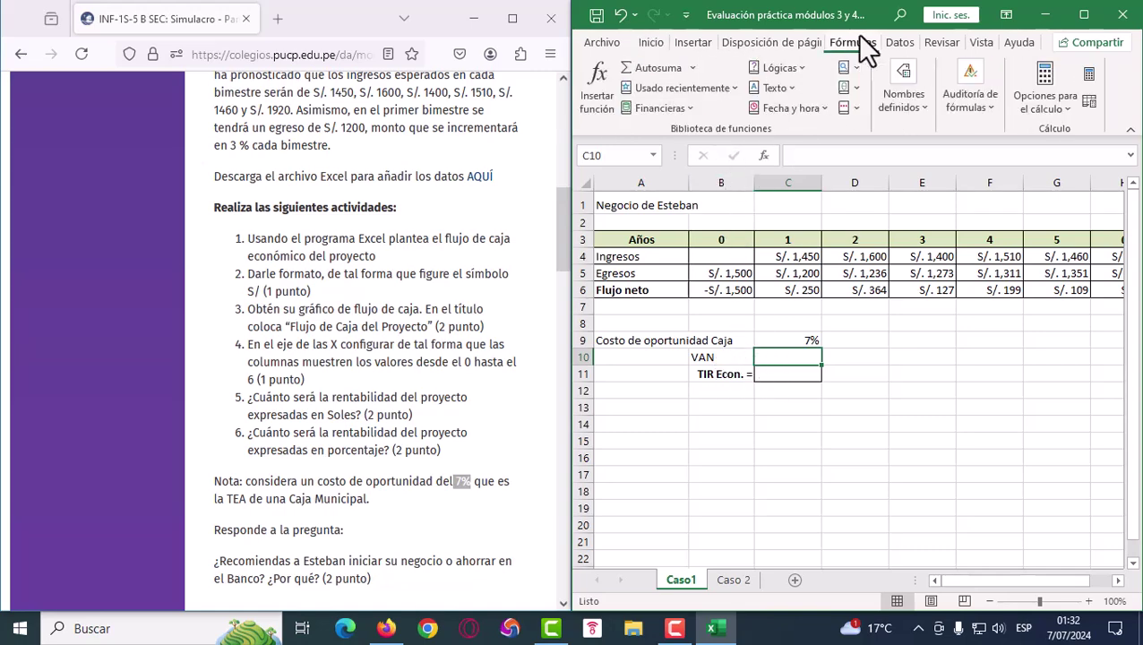
left_click(666, 112)
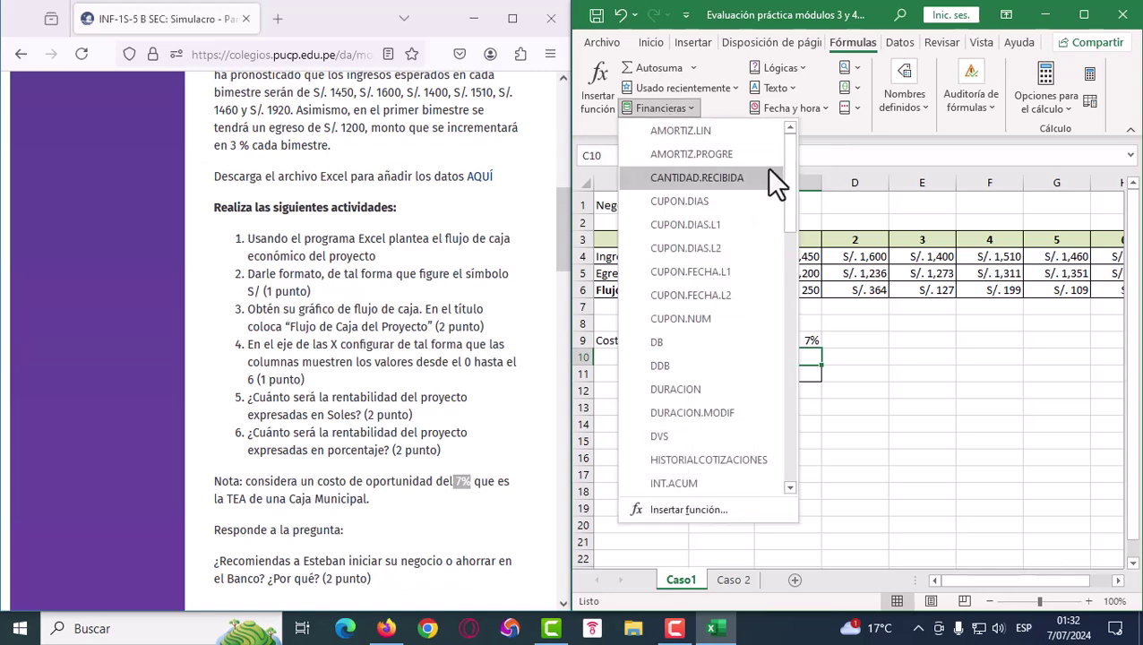
left_click_drag(790, 175, 788, 453)
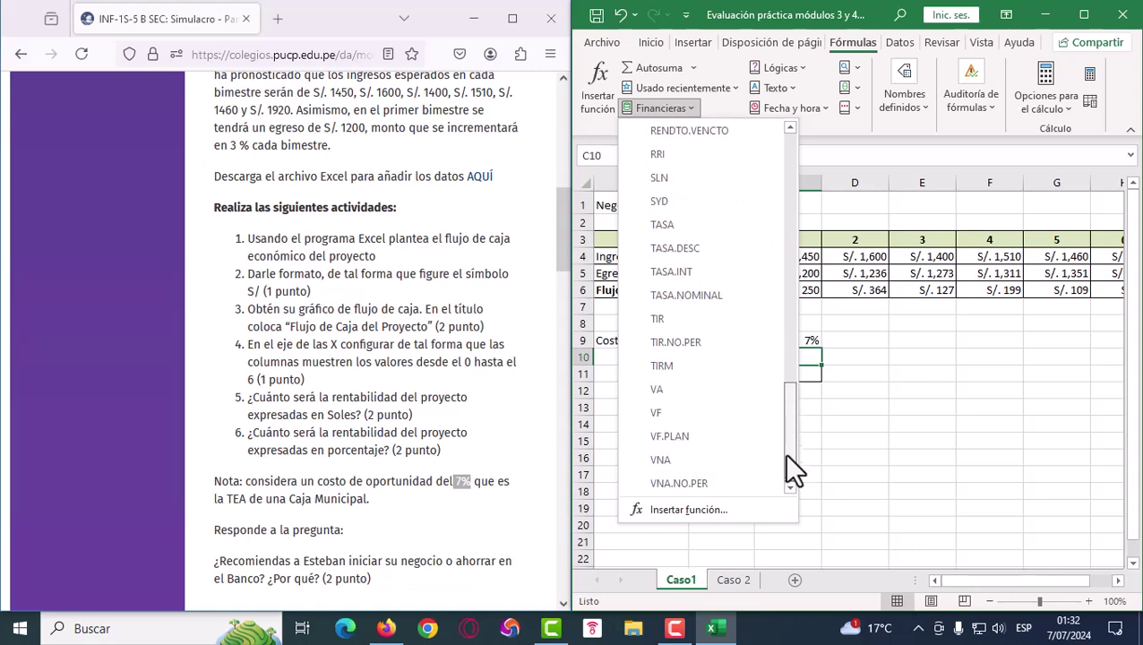
left_click(662, 461)
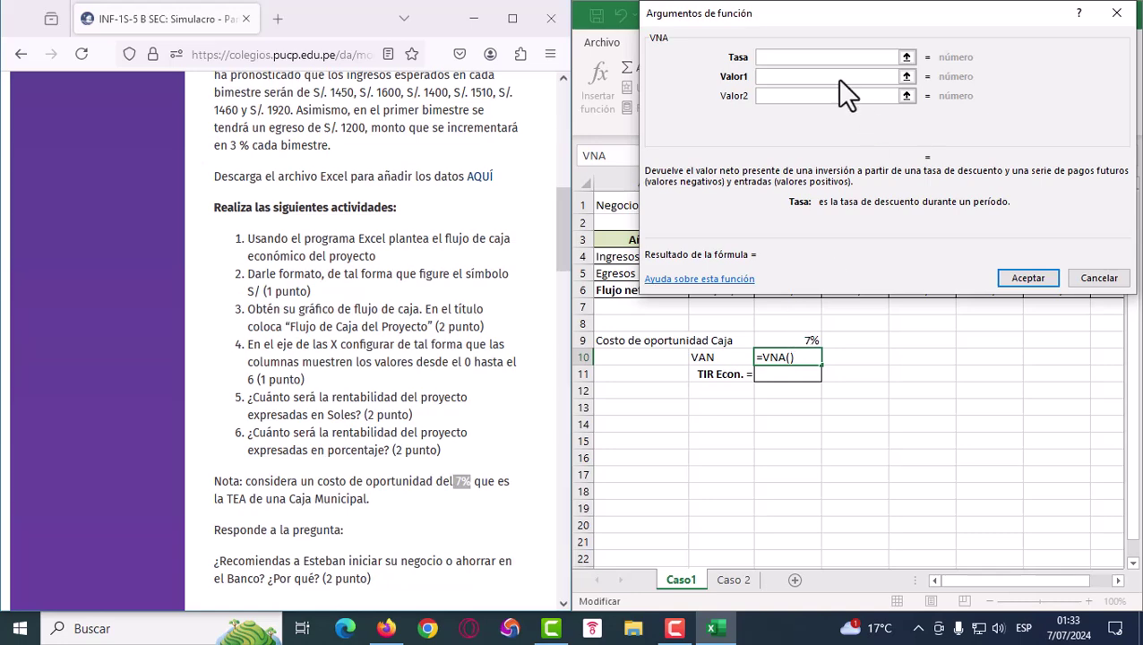
left_click(801, 338)
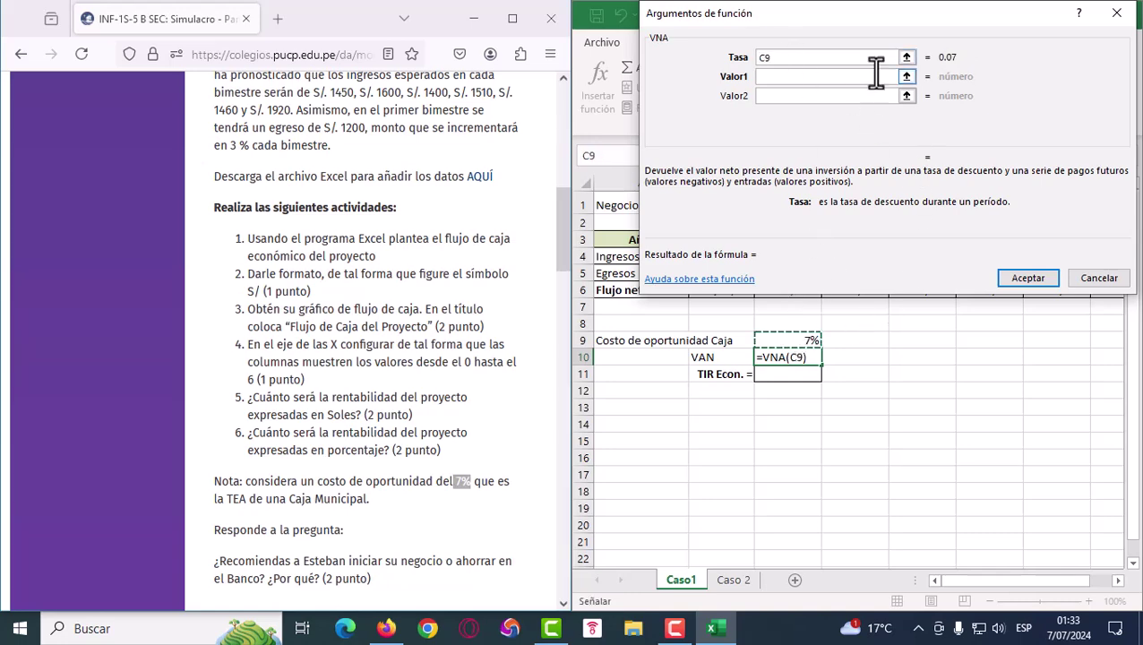
mouse_move(815, 18)
left_mouse_down()
mouse_move(844, 364)
mouse_move(835, 352)
left_mouse_up()
left_click(820, 414)
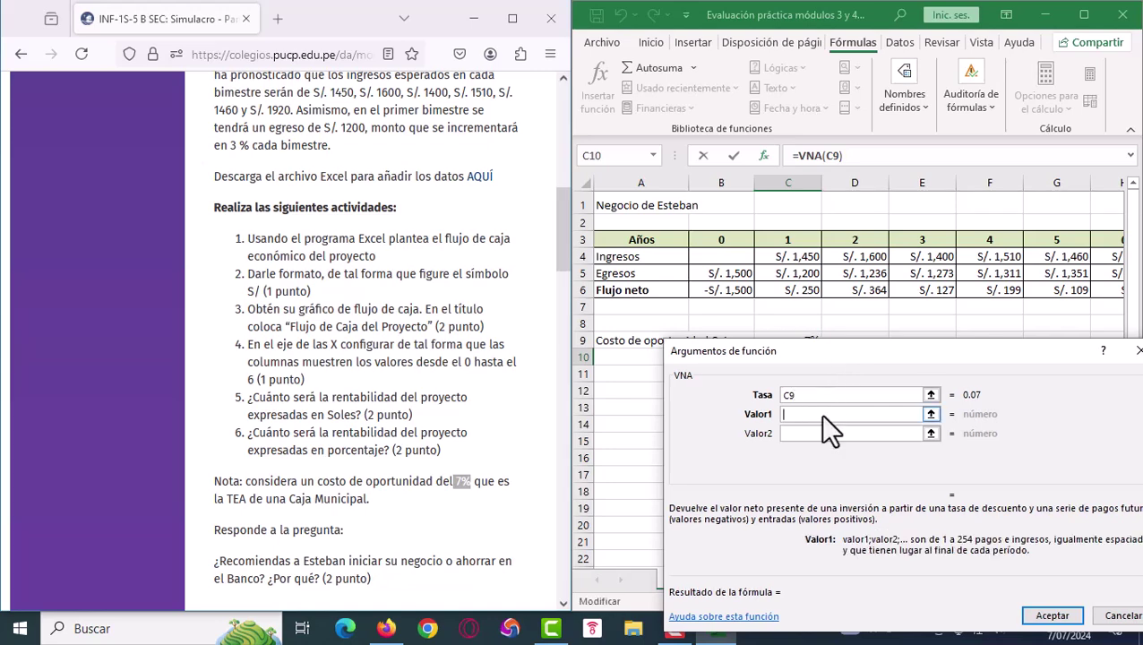
left_click_drag(792, 288, 1111, 289)
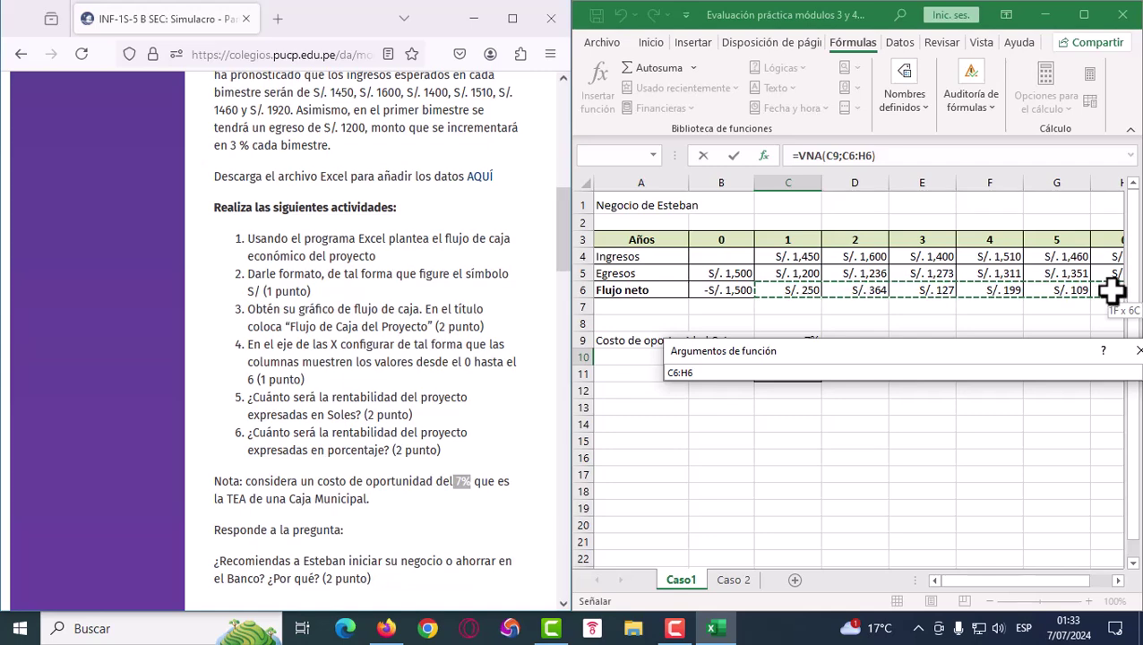
left_click_drag(1111, 289, 981, 289)
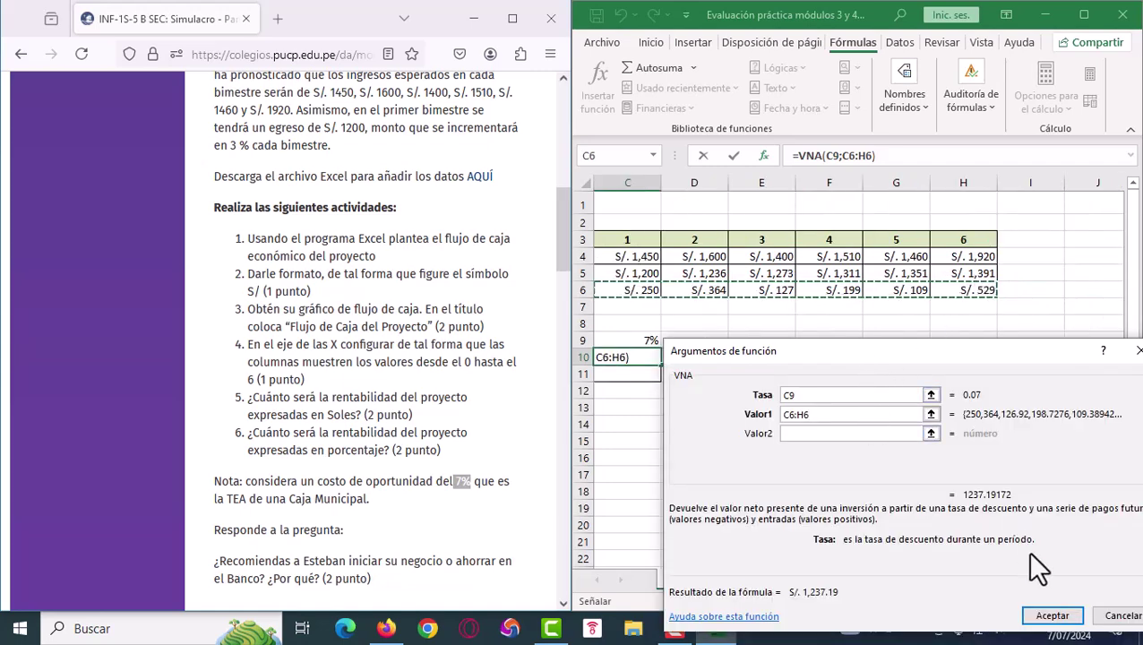
left_click(1053, 615)
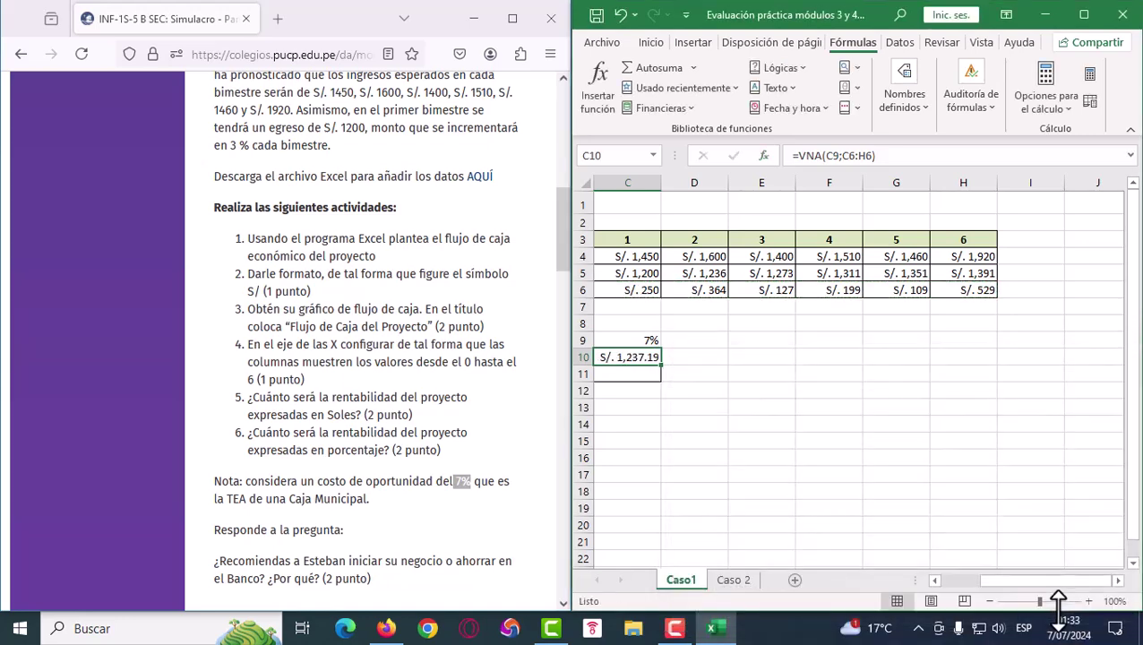
left_click_drag(1033, 582, 984, 580)
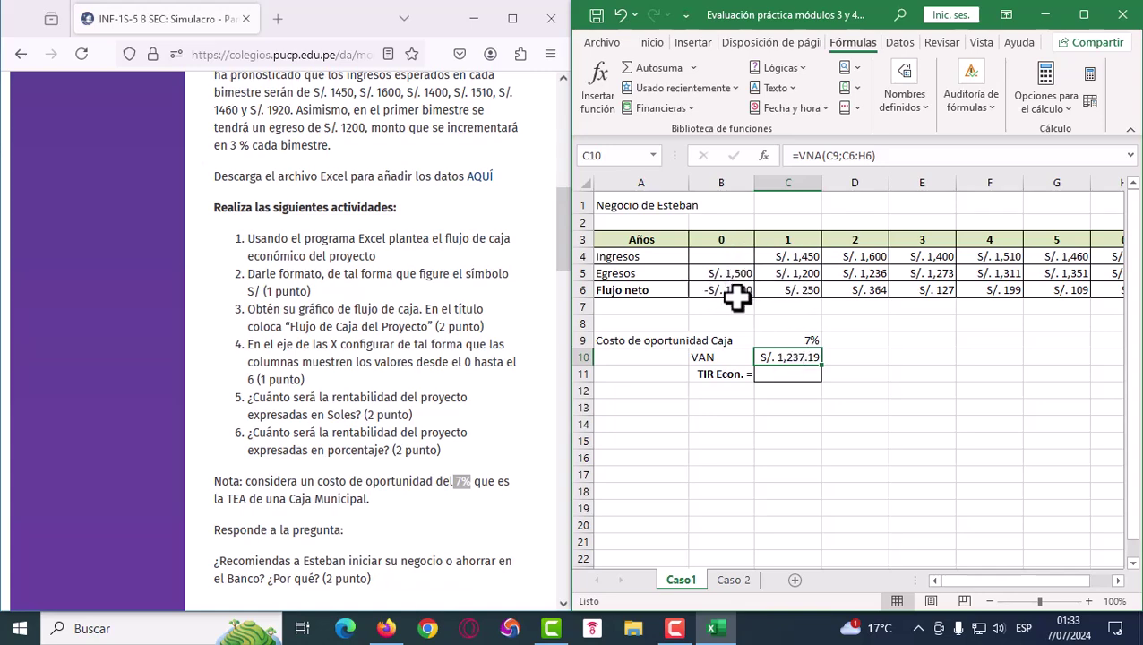
Add the period-0 flow B6 to the VNA formula, giving a VAN of S/. -262.81
double_click(811, 356)
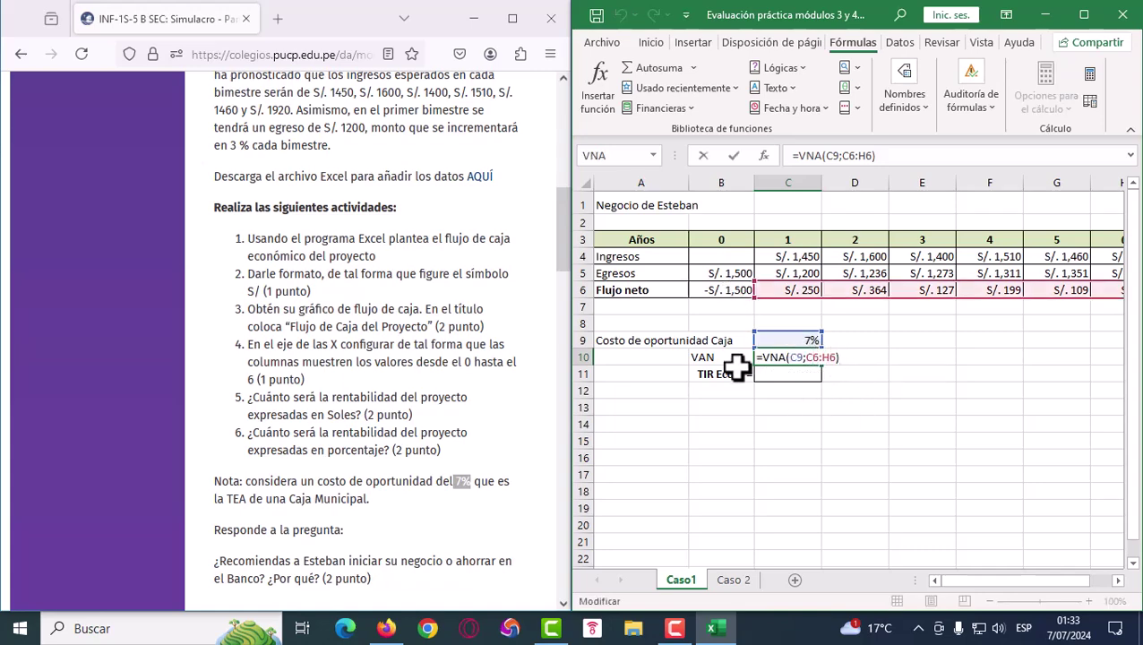
type("+")
left_click(701, 289)
key("Return")
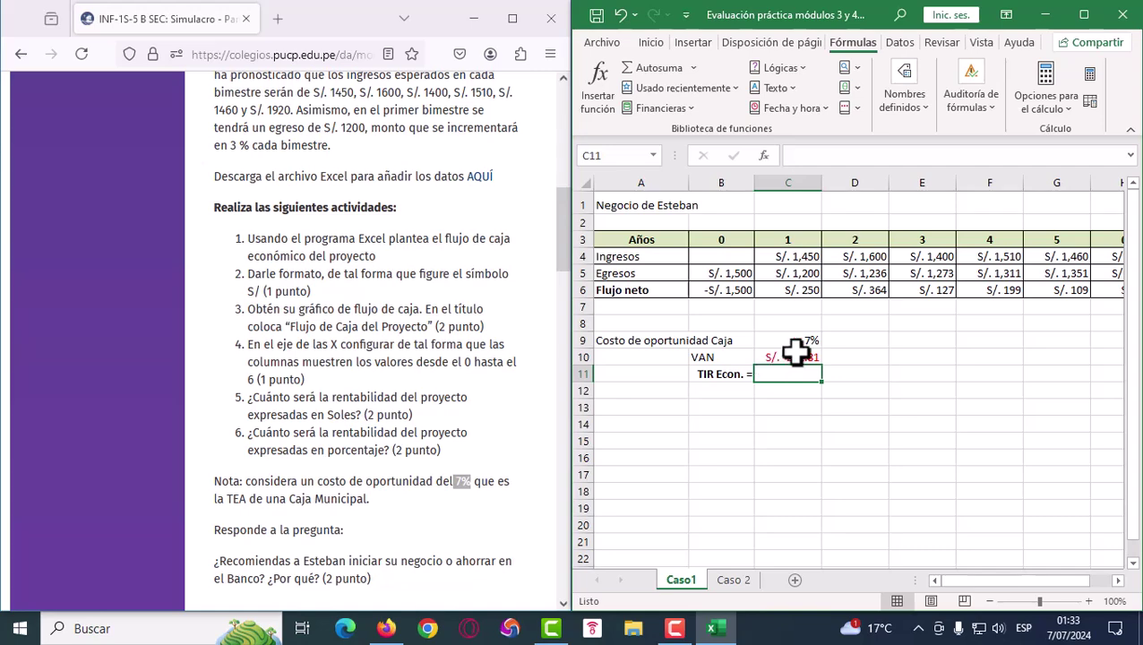
Insert =TIR(B6:H6) in C11, returning an economic IRR of 1.38%
left_click(658, 108)
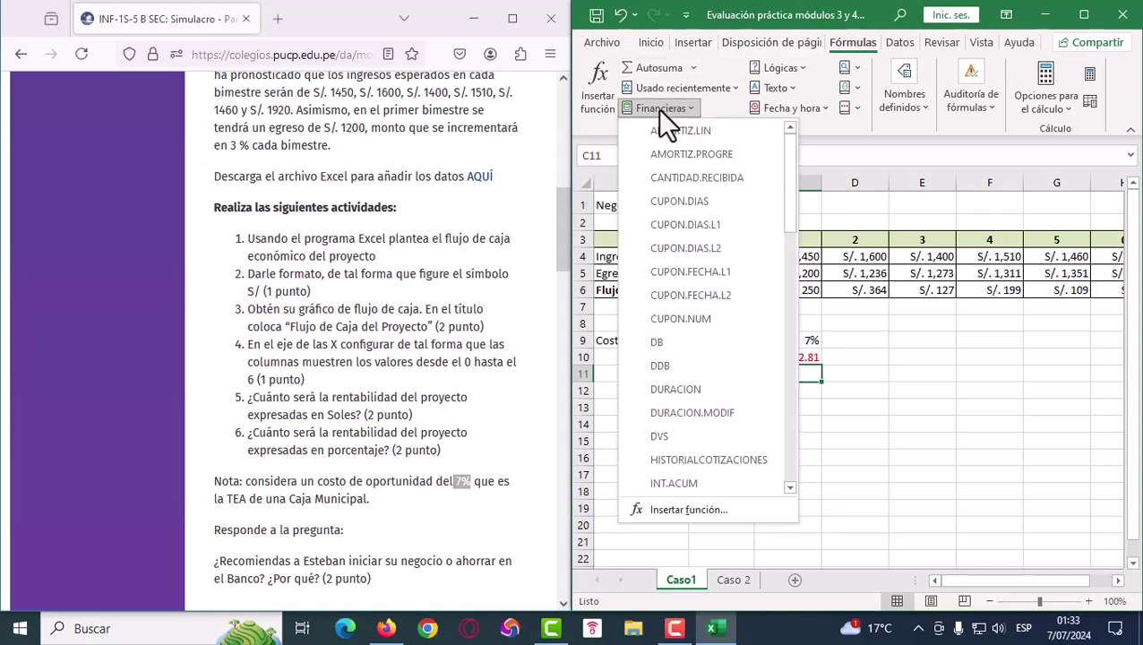
left_click_drag(790, 190, 782, 466)
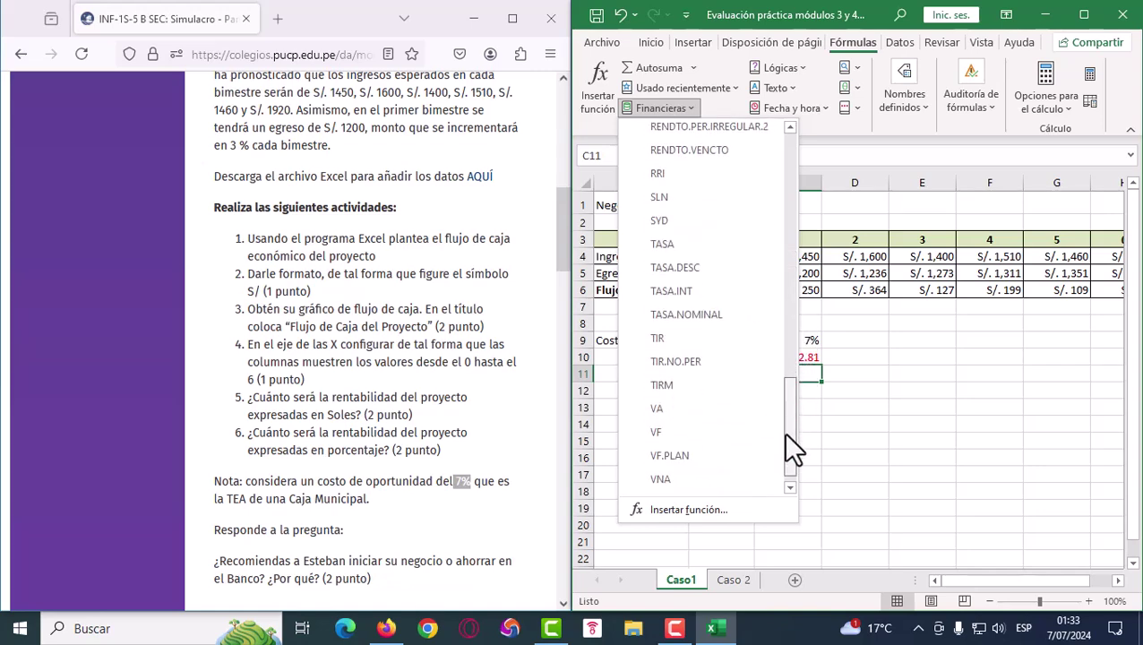
left_click(675, 318)
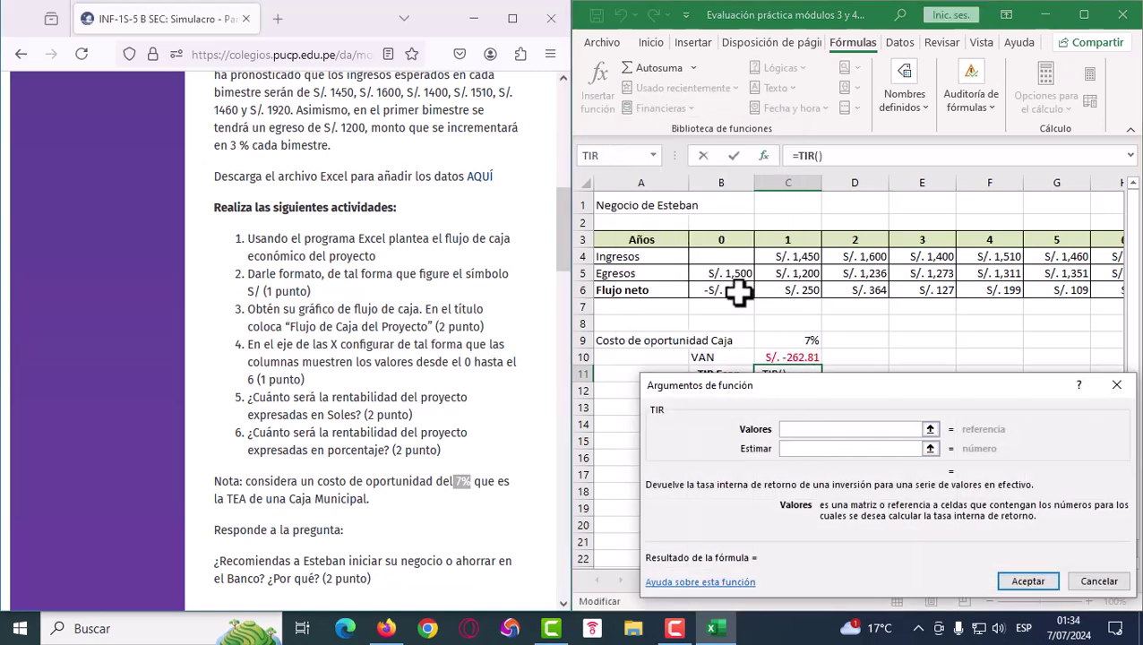
left_click_drag(730, 288, 1034, 293)
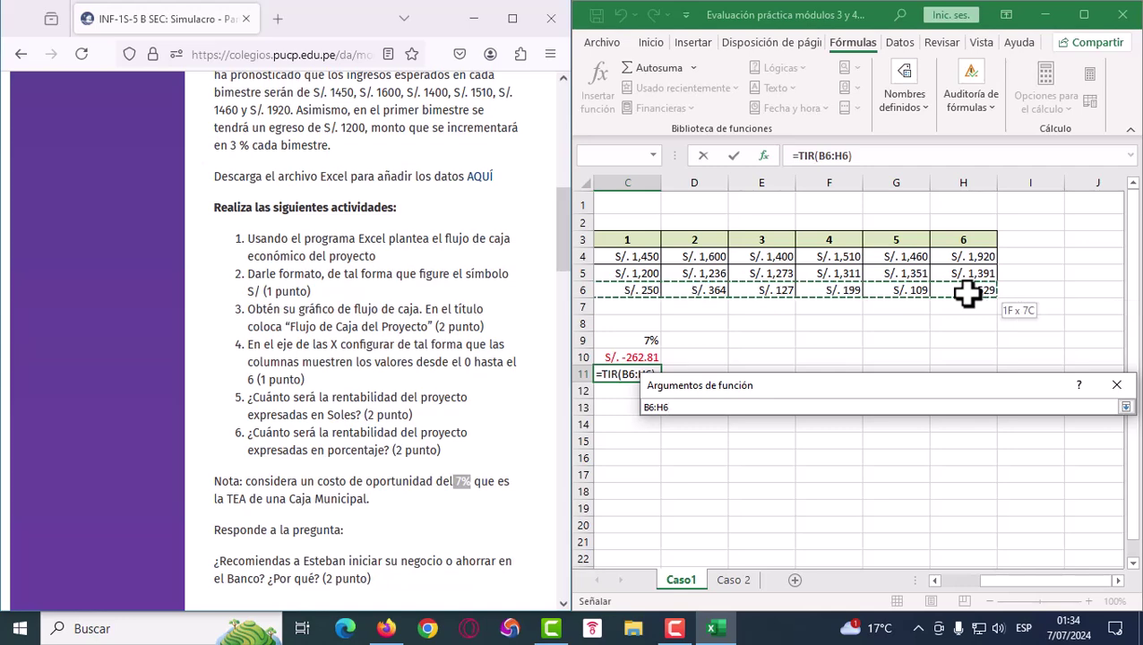
left_click_drag(1035, 293, 968, 293)
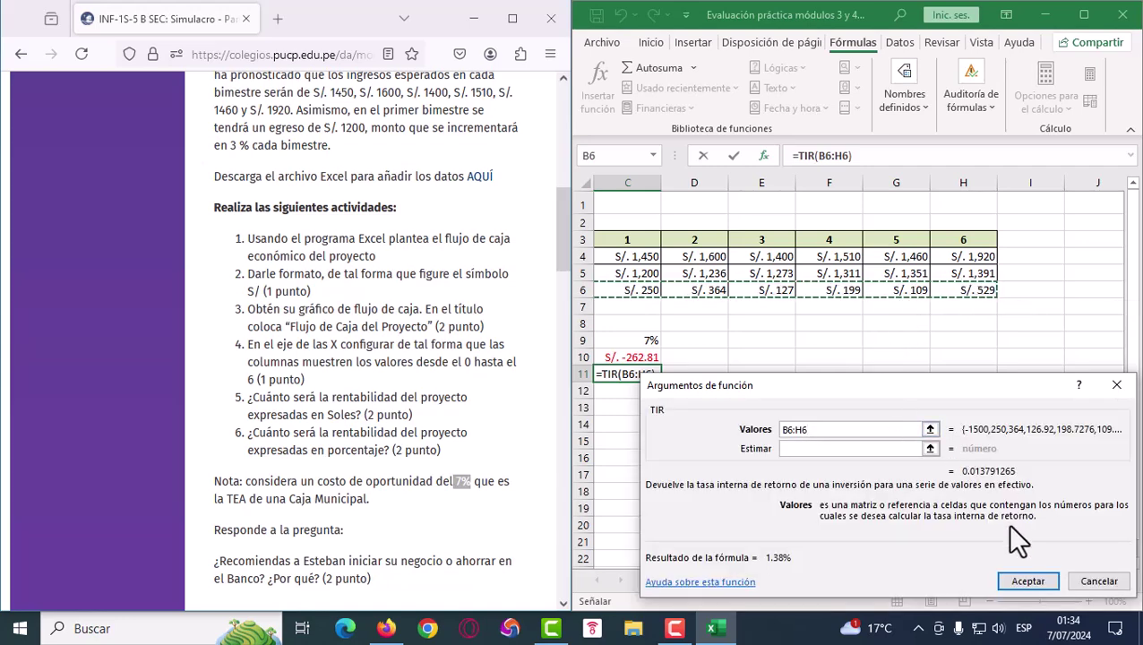
left_click(1039, 584)
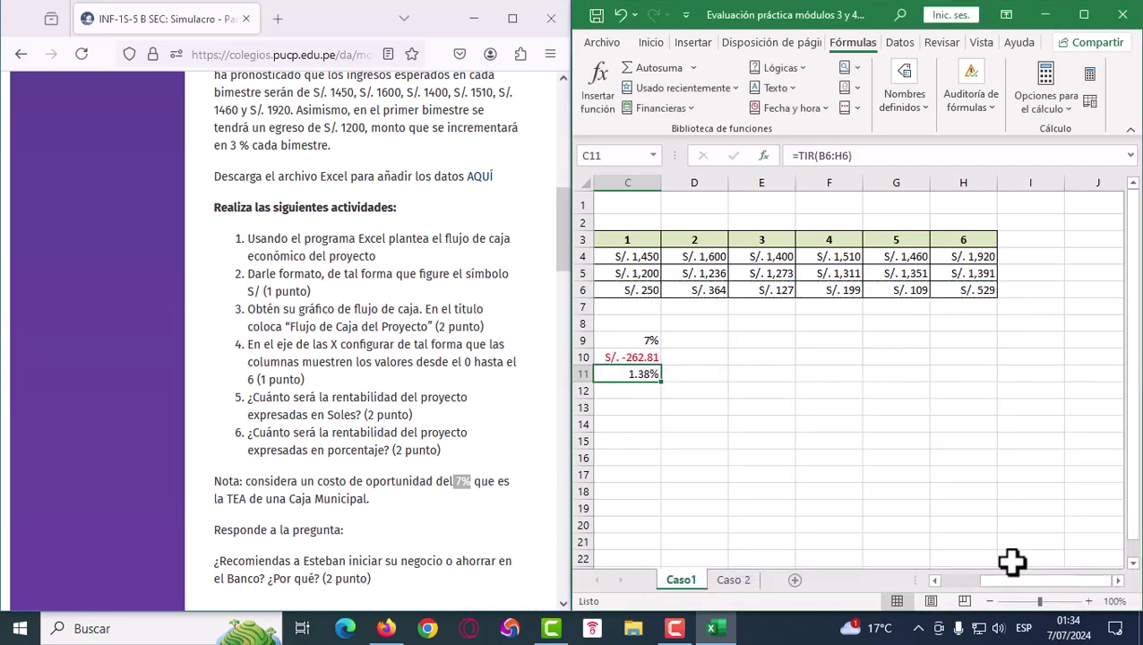
left_click_drag(1035, 581, 946, 579)
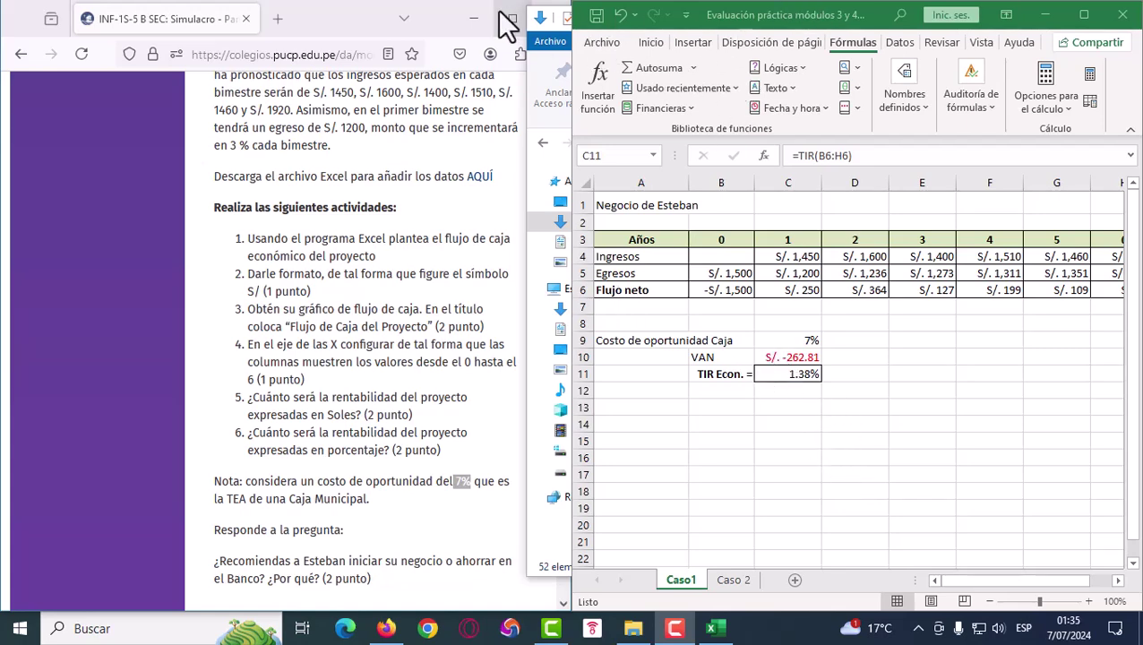
Maximize the Excel window and select years row B3:H3 plus net flow row B6:H6
left_click(417, 38)
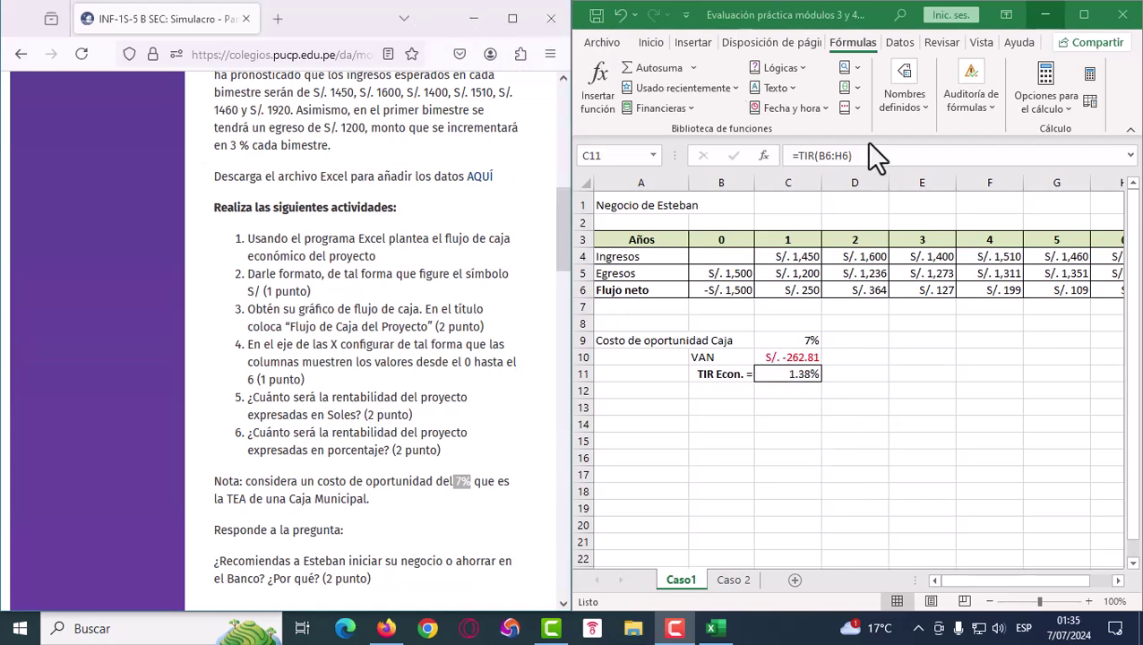
left_click(1083, 16)
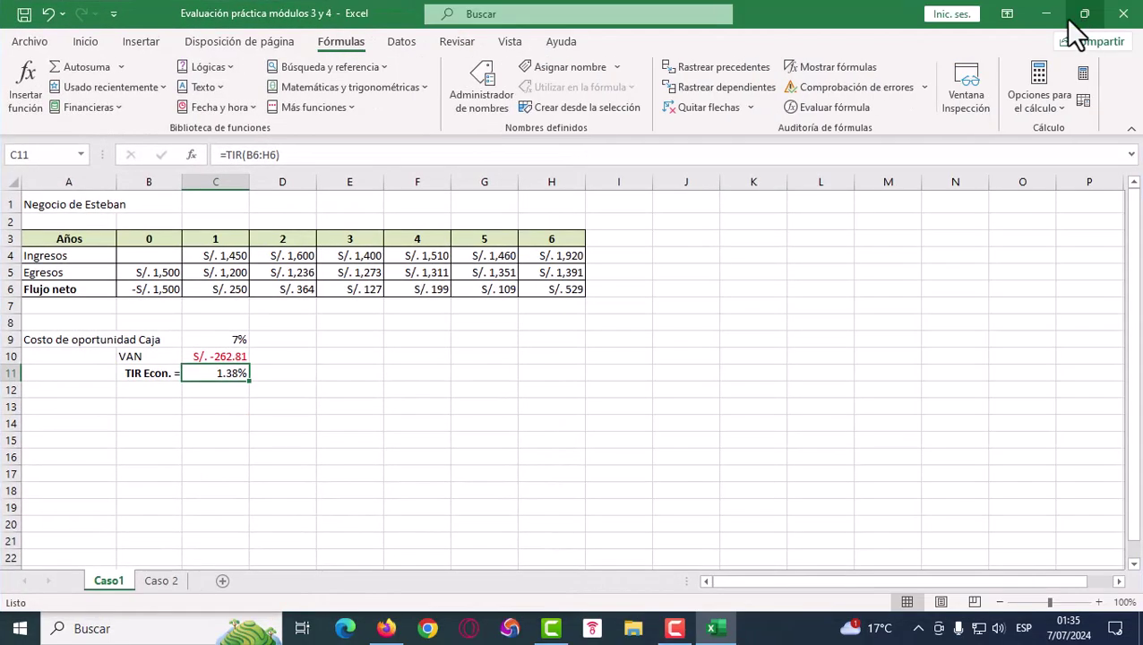
left_click(428, 358)
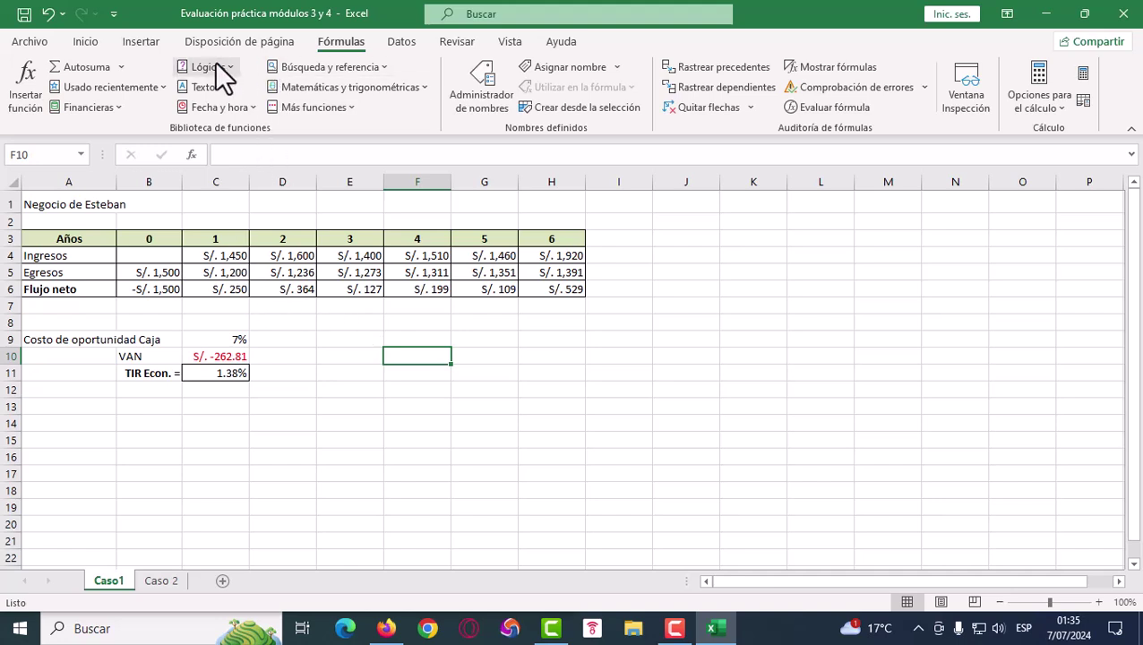
key("F10")
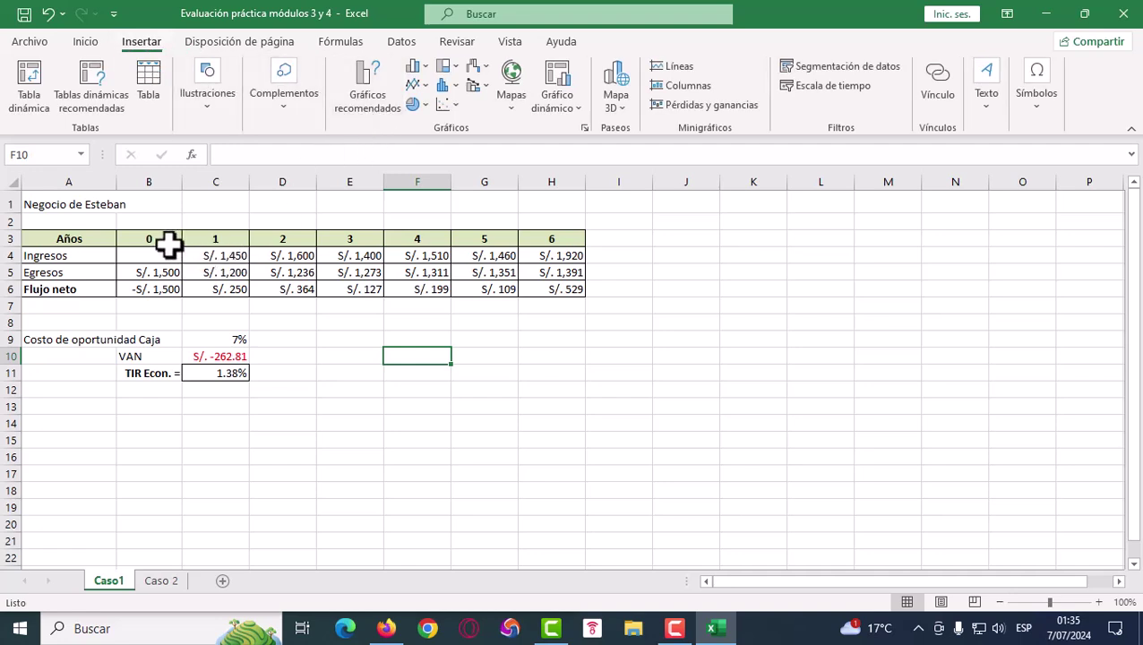
left_click_drag(154, 240, 538, 237)
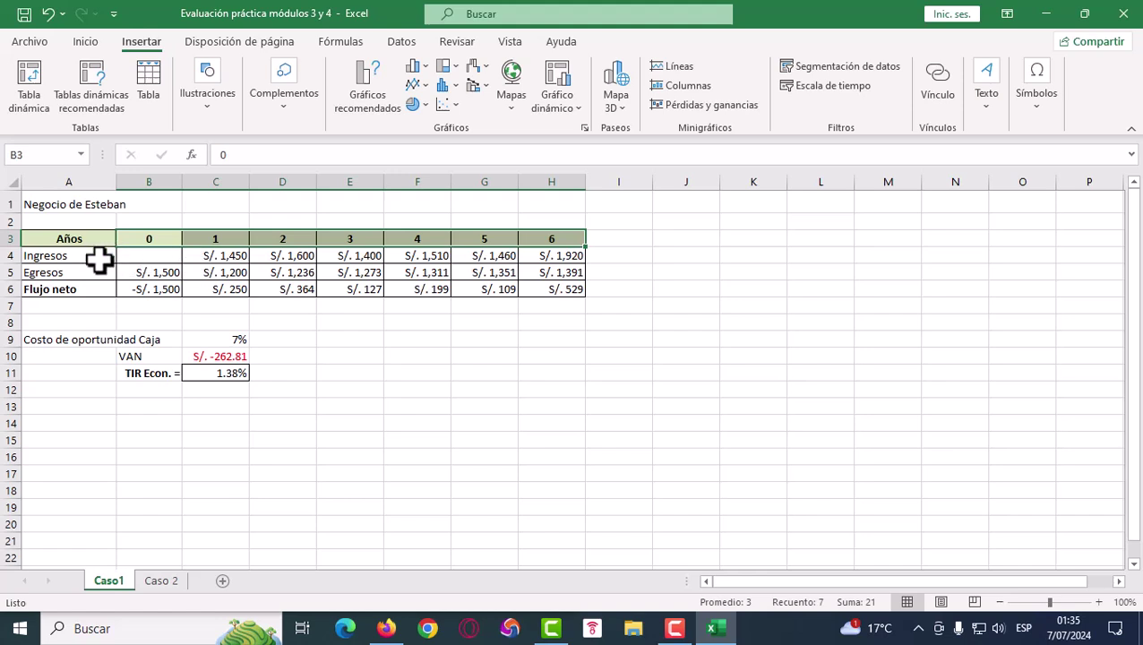
left_click_drag(146, 287, 538, 297)
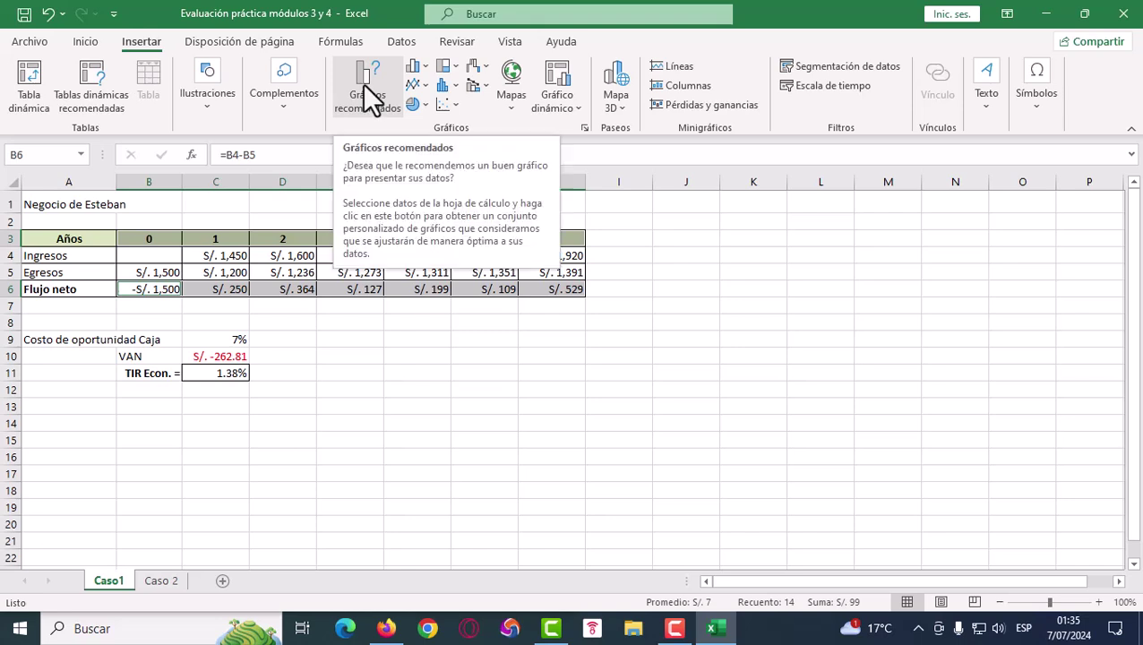
Insert a clustered column chart of the selected data and place it below the table
left_click(413, 68)
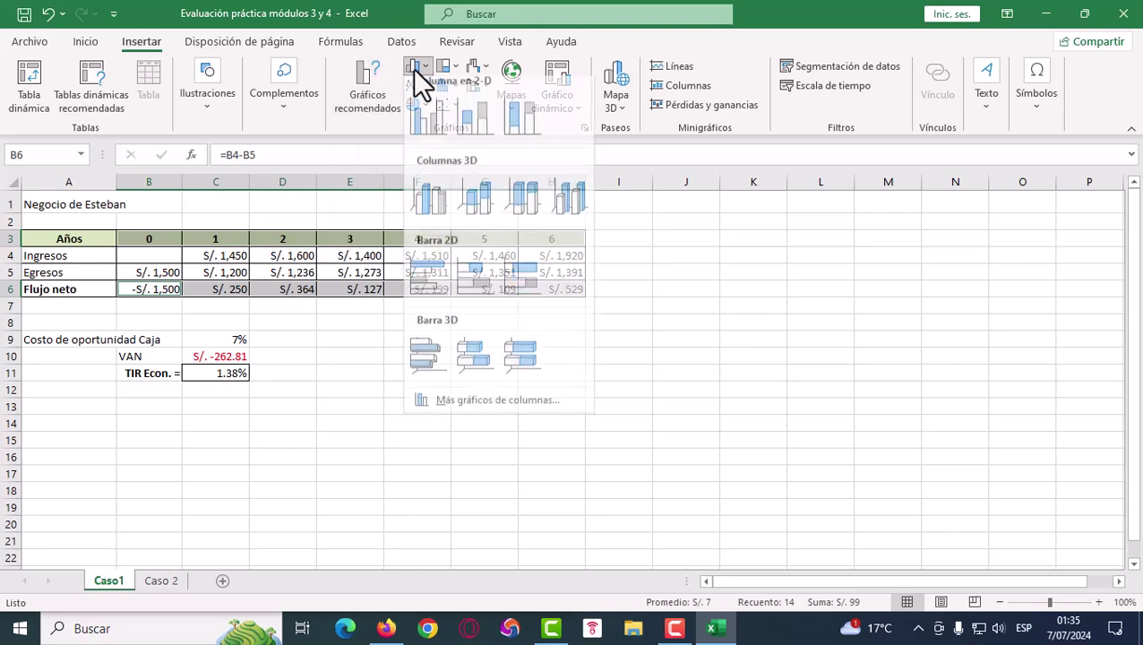
left_click(426, 130)
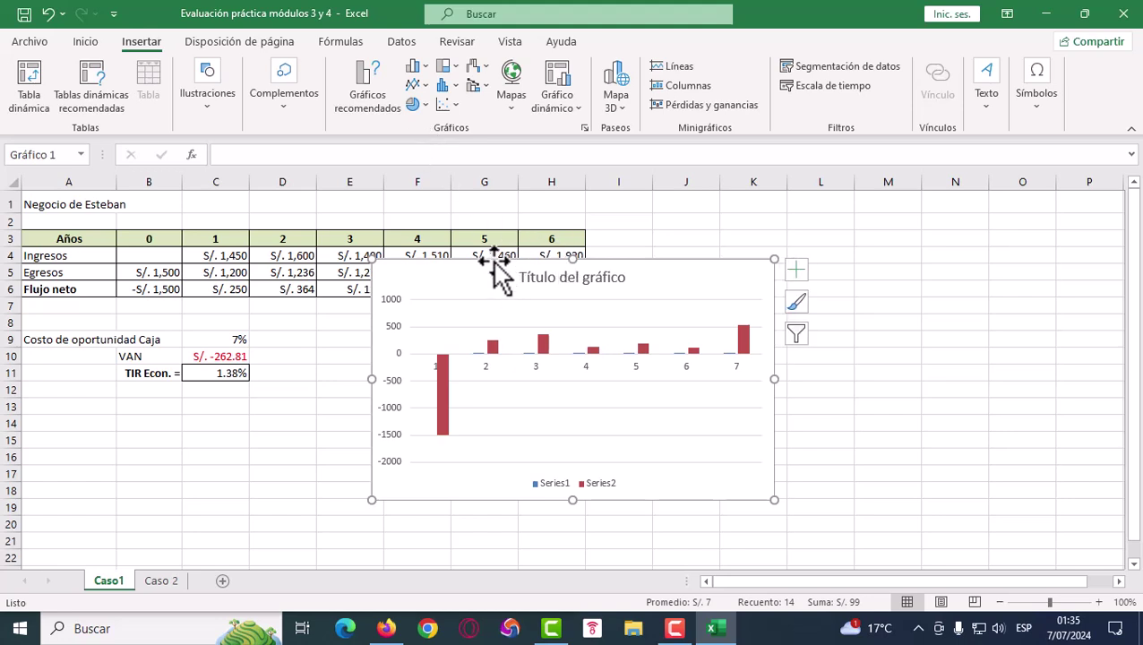
mouse_move(497, 268)
left_mouse_down()
mouse_move(481, 315)
mouse_move(468, 309)
left_mouse_up()
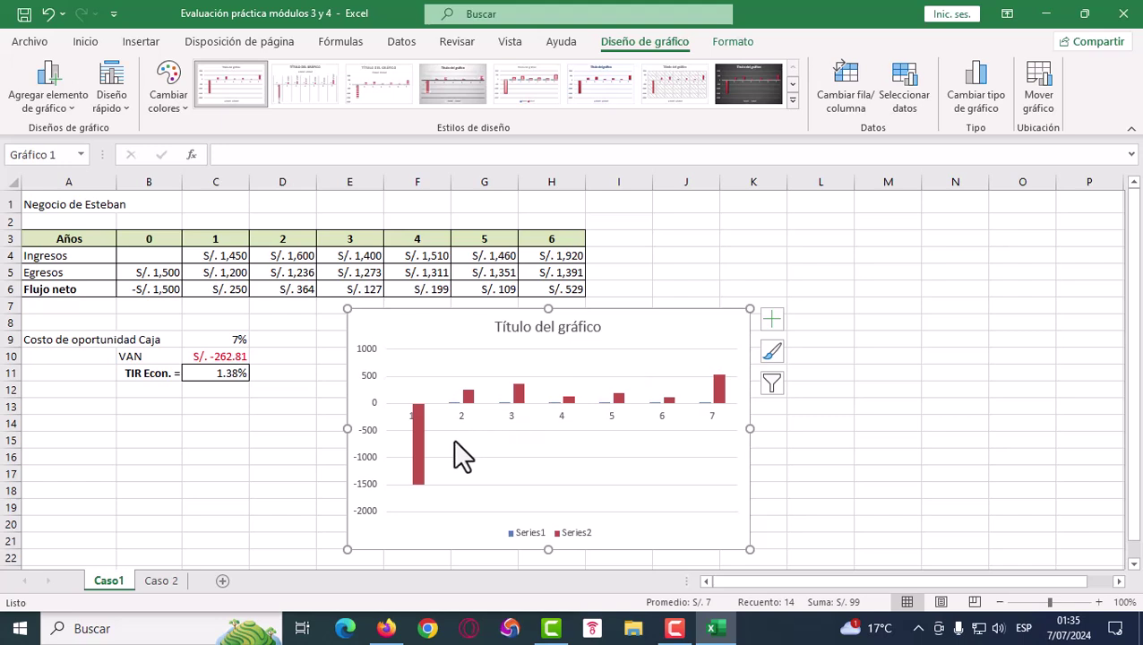
mouse_move(419, 431)
mouse_move(518, 391)
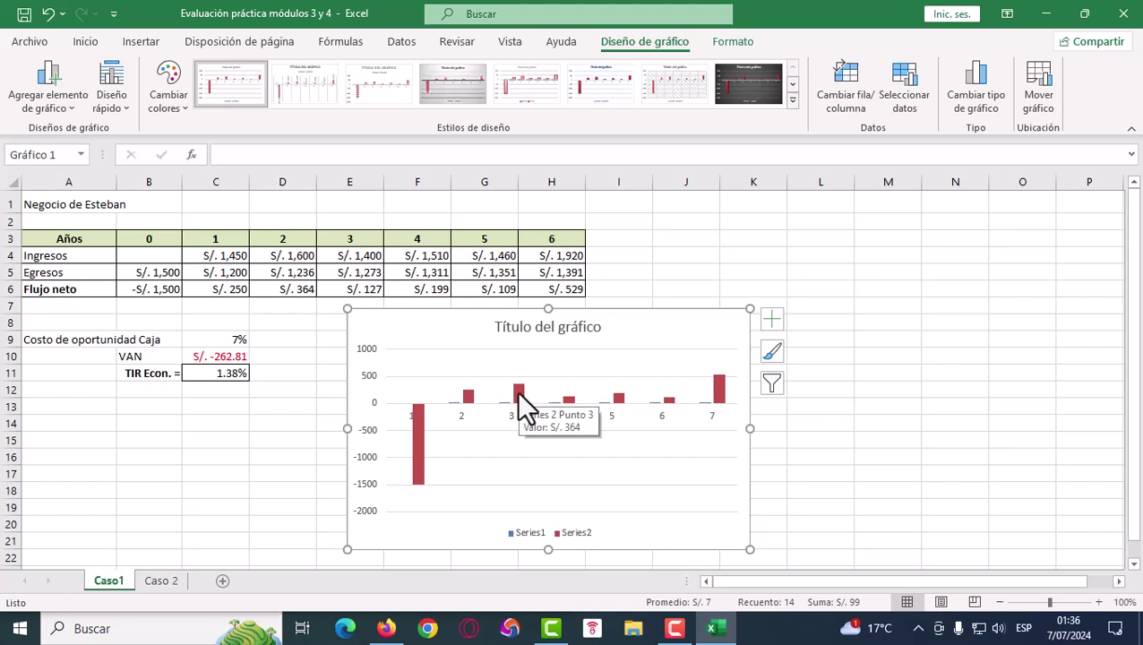
In Select Data, set the horizontal axis labels to the years 0–6 in B3:H3
right_click(415, 421)
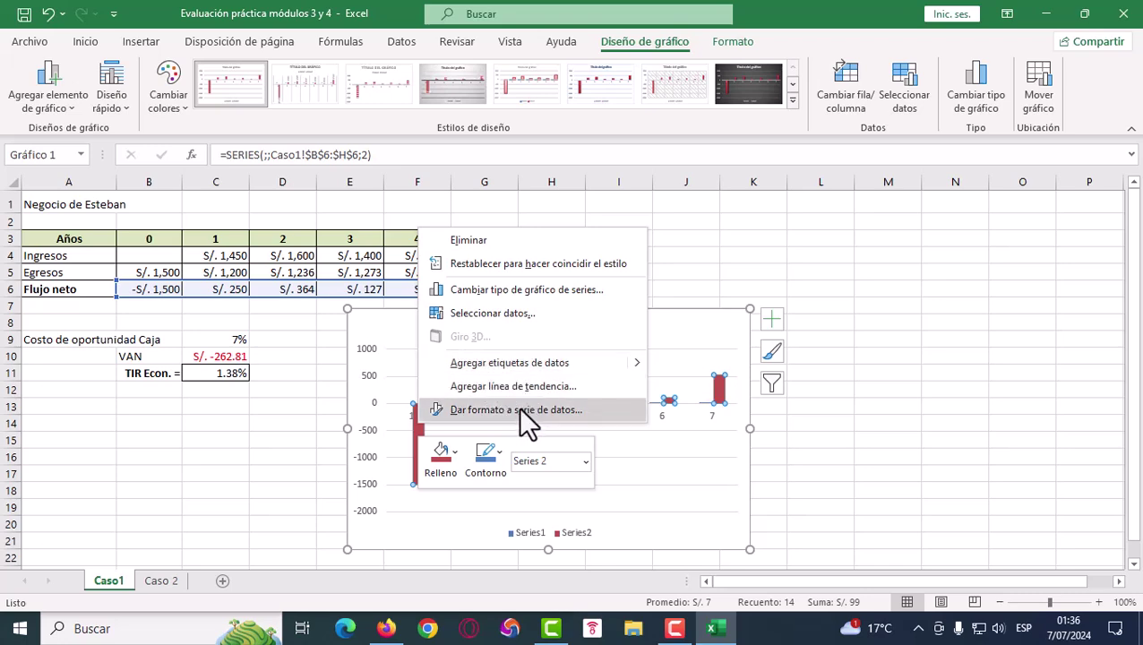
left_click(508, 314)
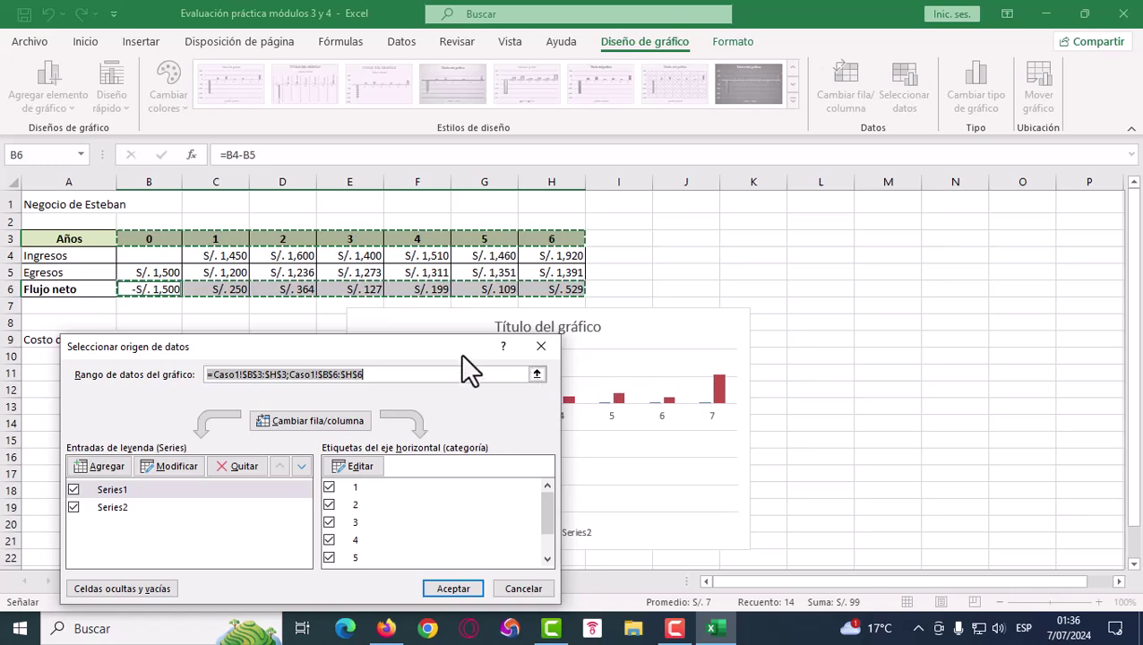
mouse_move(377, 346)
left_mouse_down()
mouse_move(763, 299)
mouse_move(907, 219)
left_mouse_up()
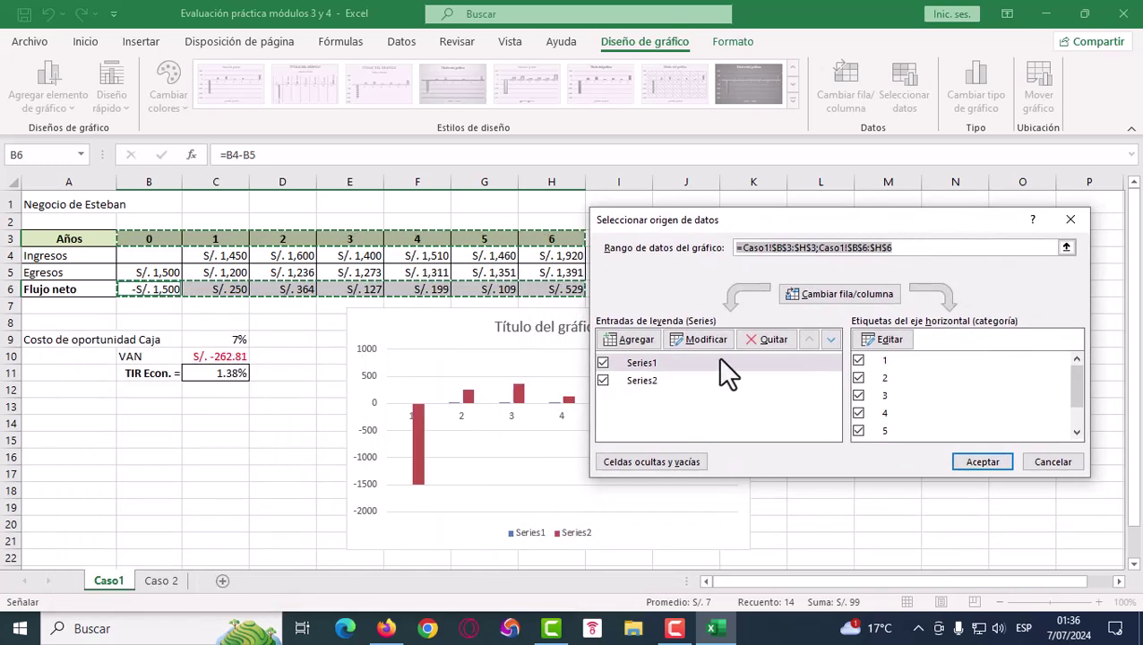
left_click(647, 360)
left_click(890, 340)
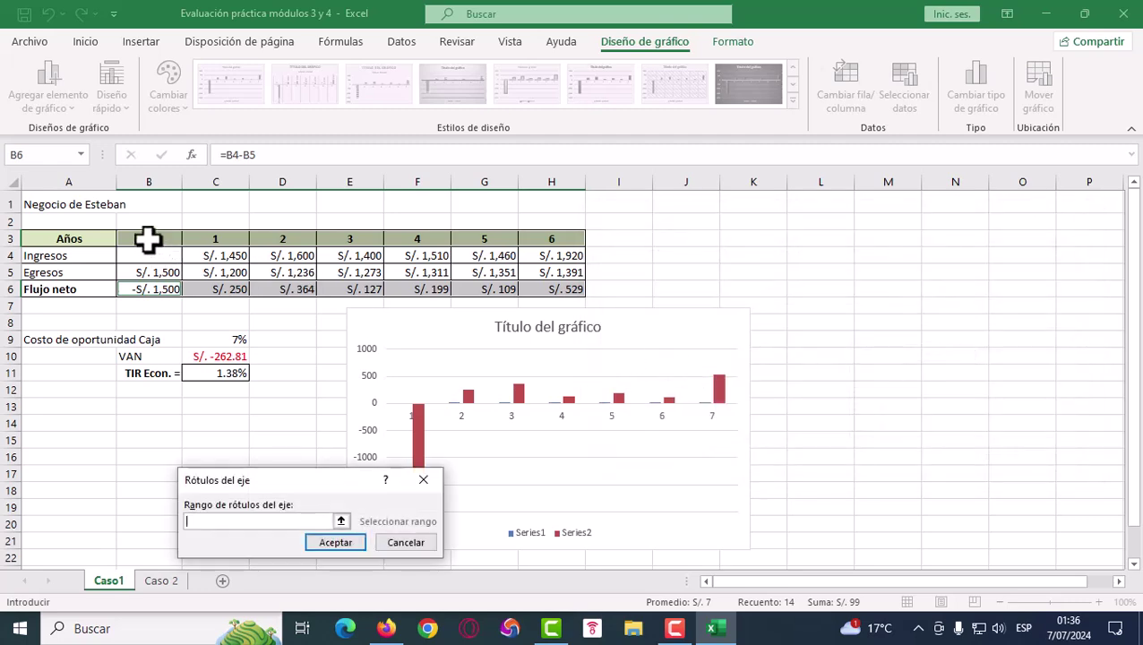
left_click_drag(148, 239, 532, 237)
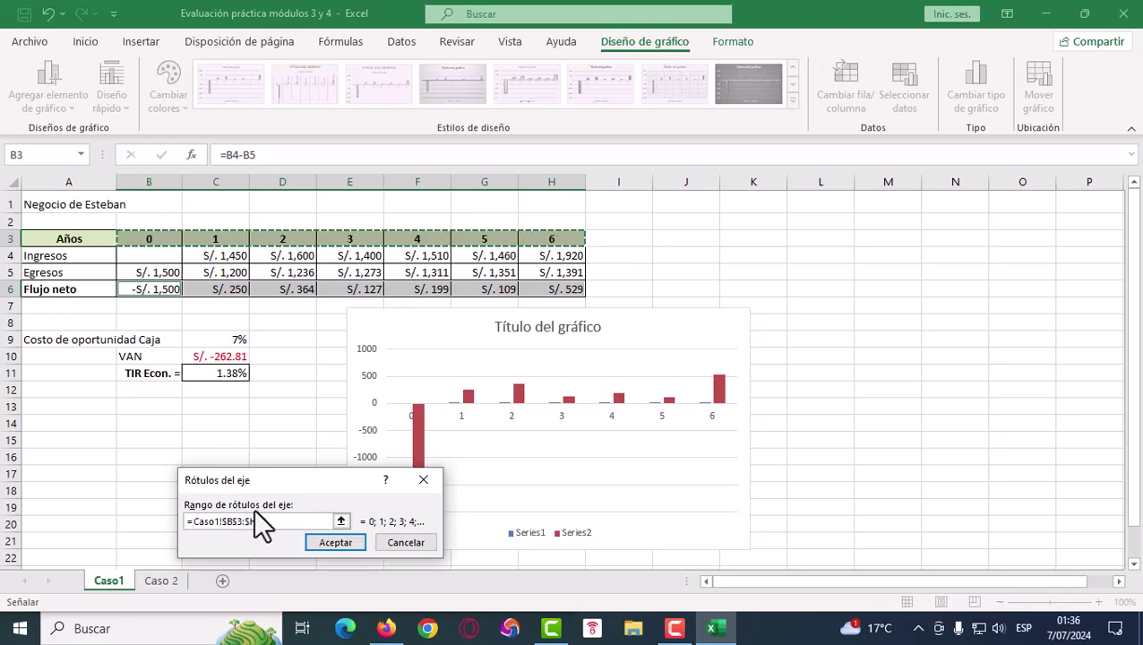
left_click(318, 542)
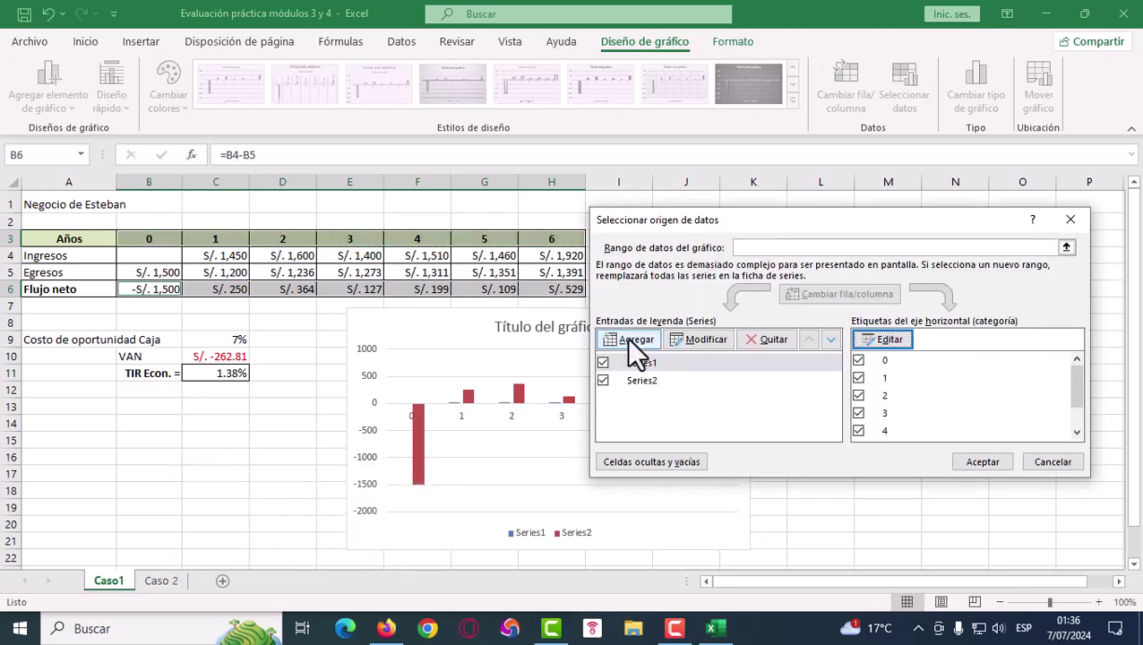
left_click_drag(721, 220, 826, 183)
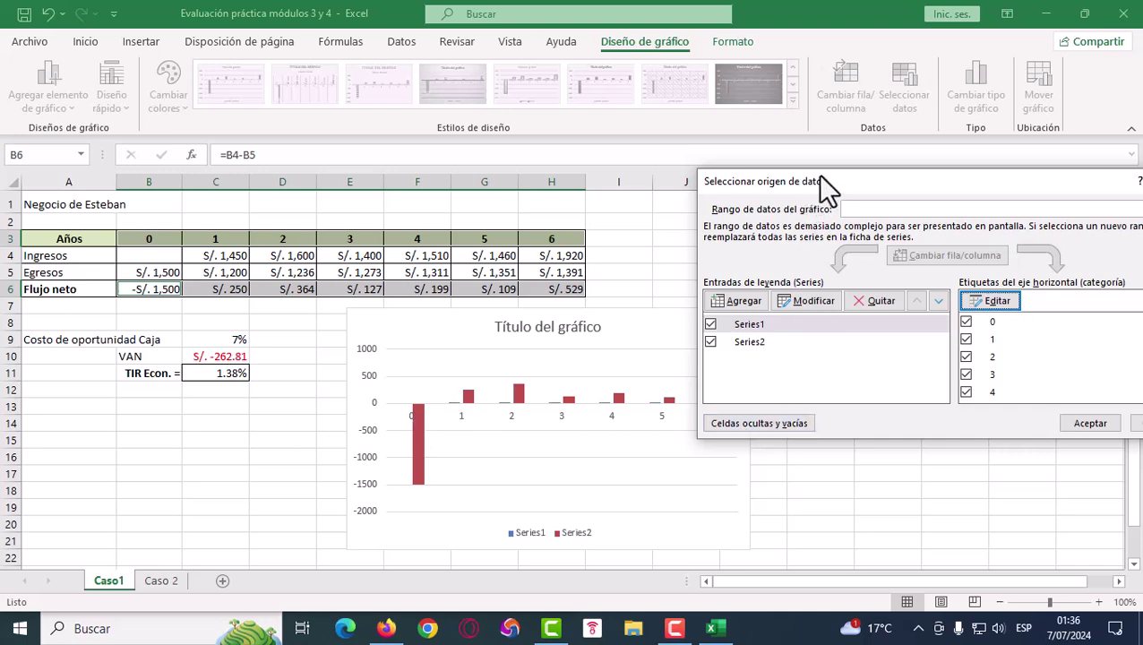
left_click_drag(817, 175, 669, 171)
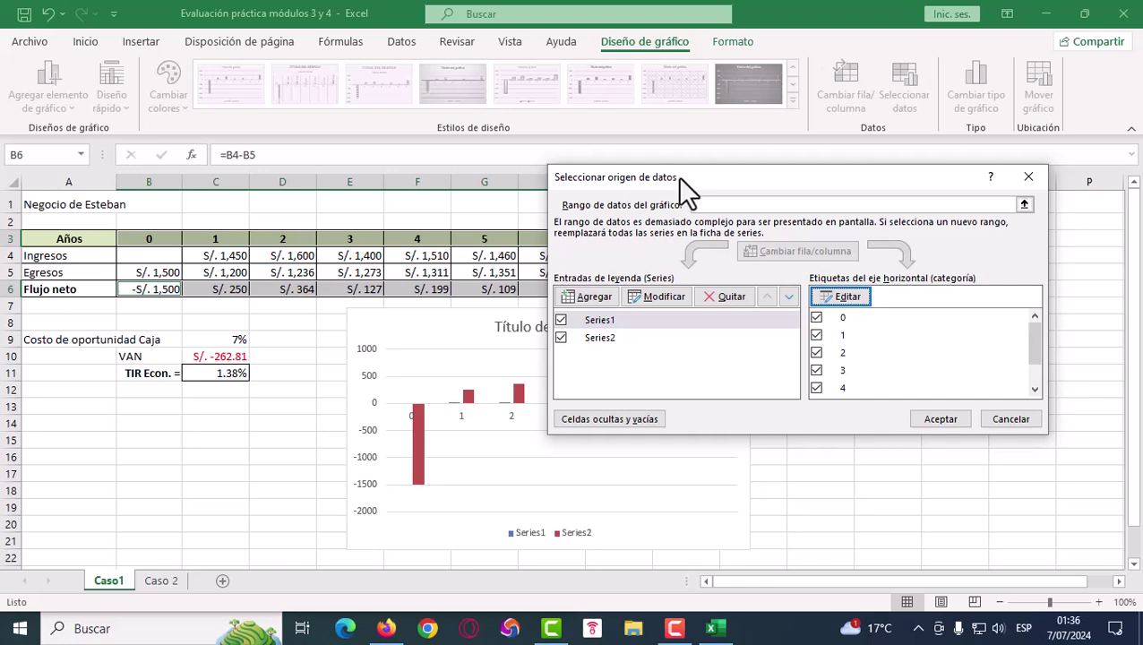
Accept the data source changes and apply quick layout Diseño 9 to the chart
left_click(940, 418)
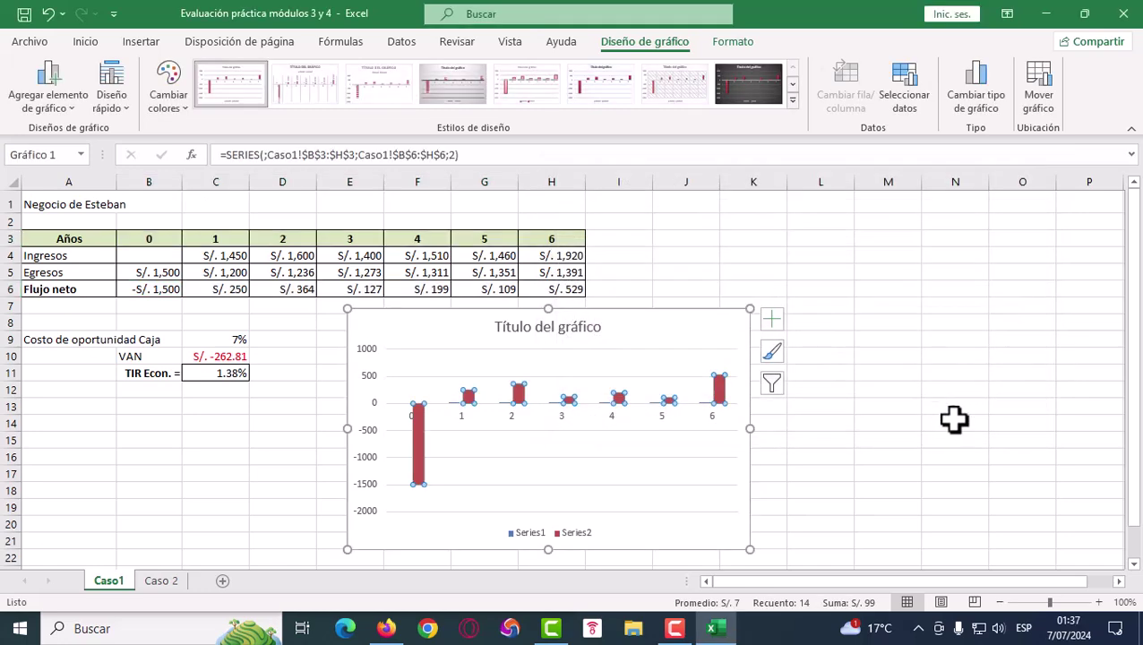
left_click(118, 105)
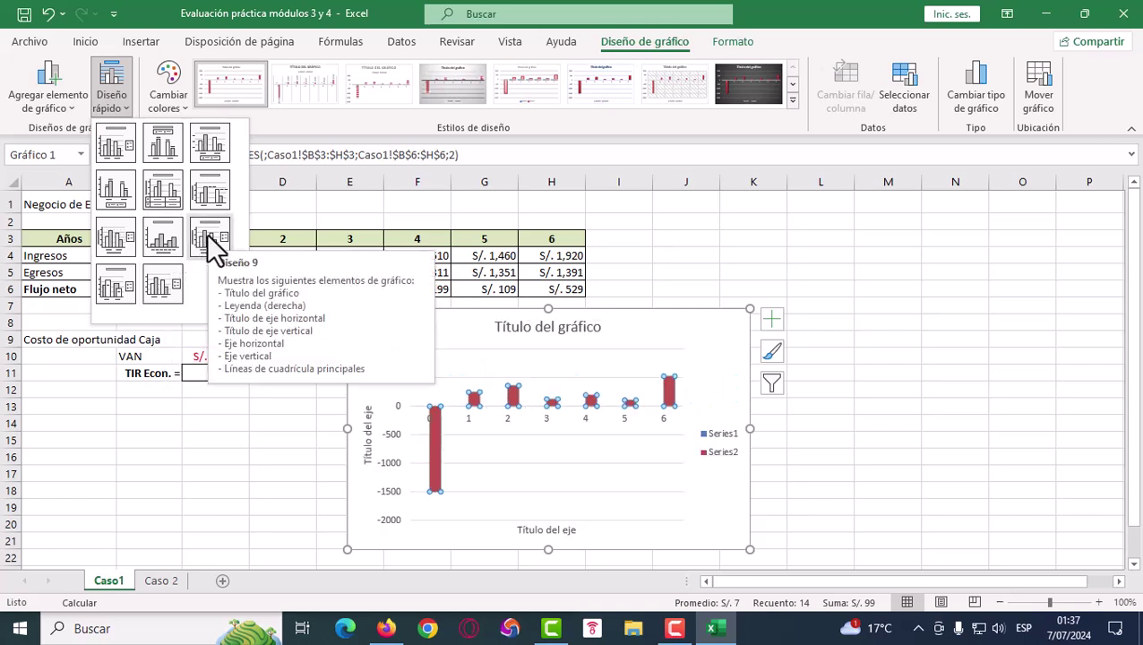
left_click(212, 242)
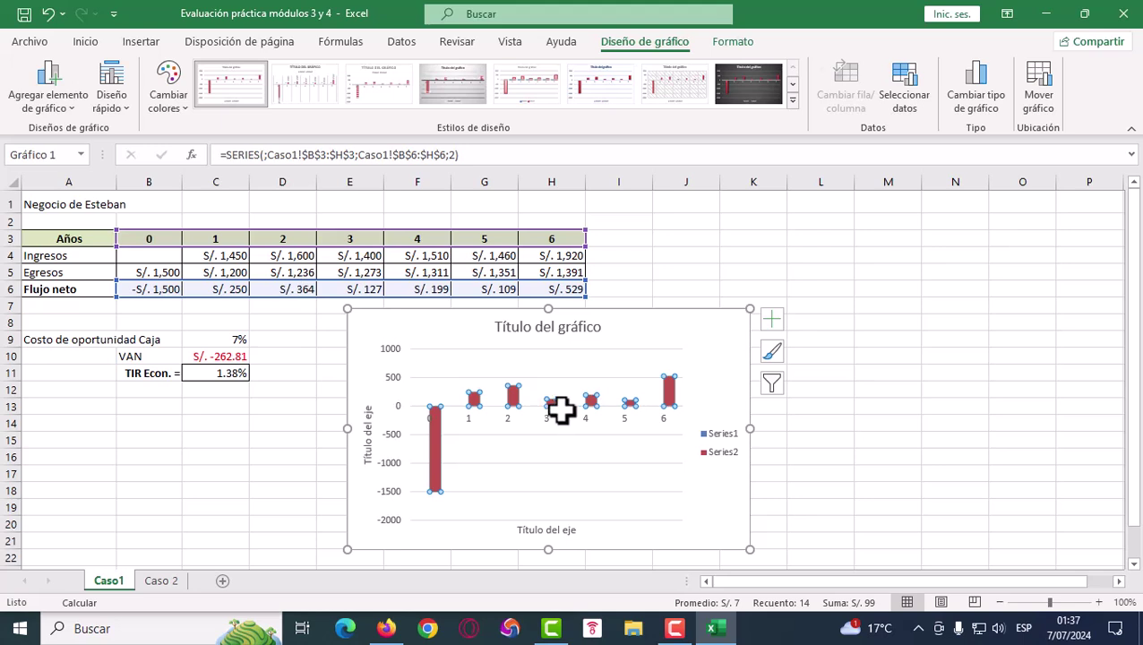
Delete the chart legend and nudge the chart slightly down and left
left_click(726, 441)
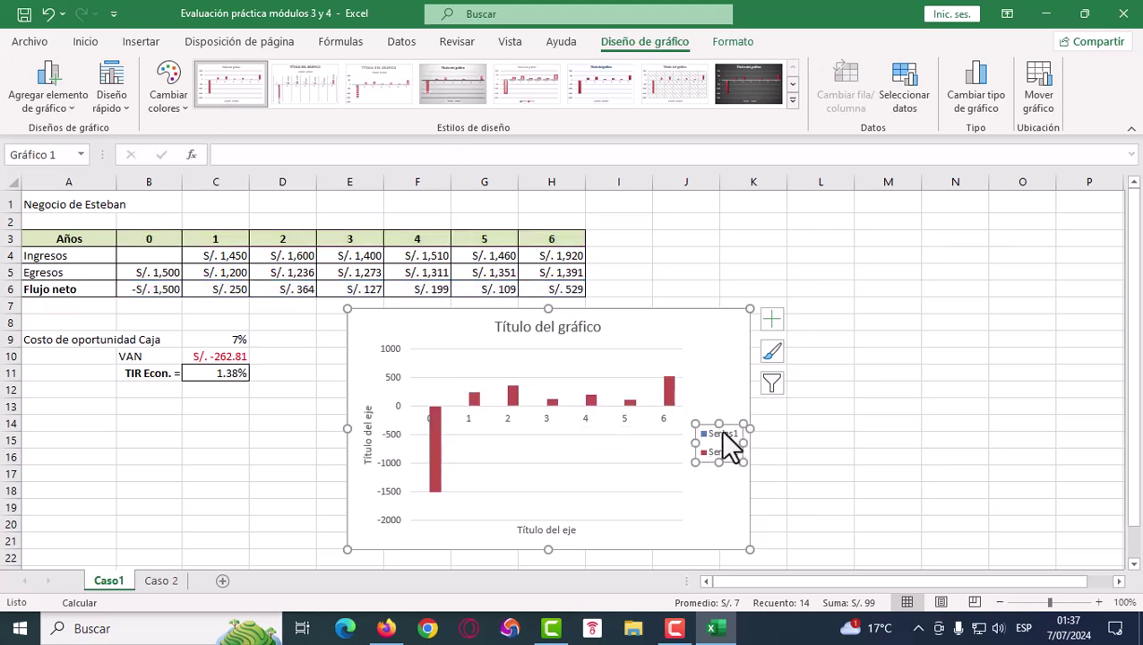
key("Delete")
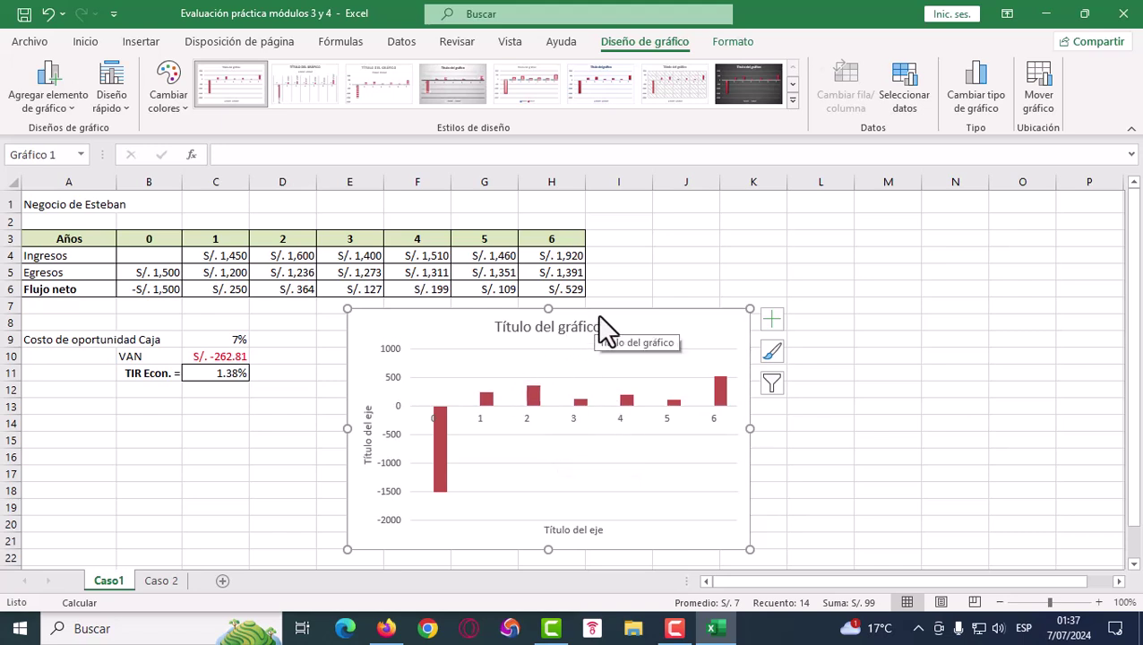
left_click_drag(601, 316, 593, 329)
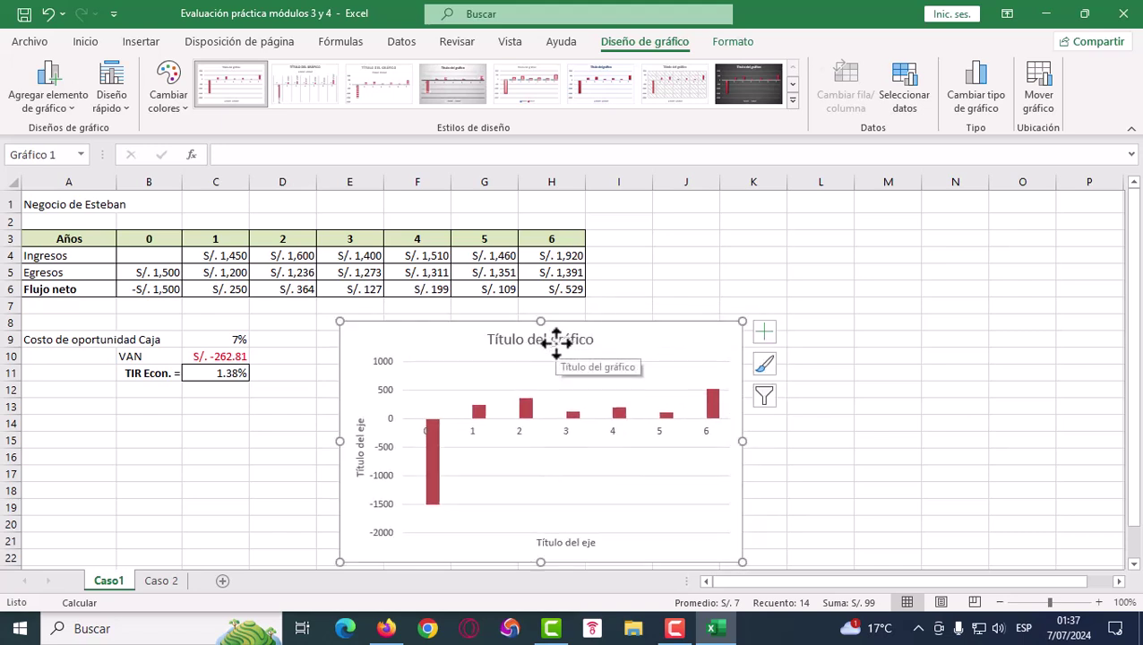
Replace the placeholder chart title with 'NEGOCIO DE ESTEBAN'
left_click(556, 342)
left_click_drag(593, 340, 497, 345)
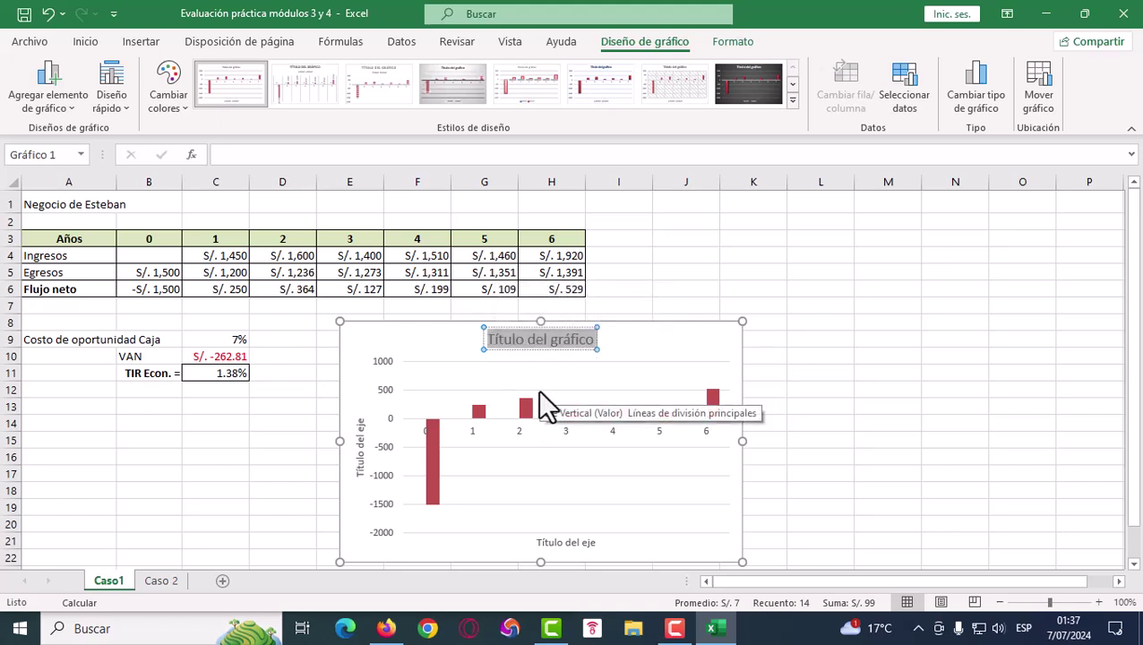
key("BackSpace")
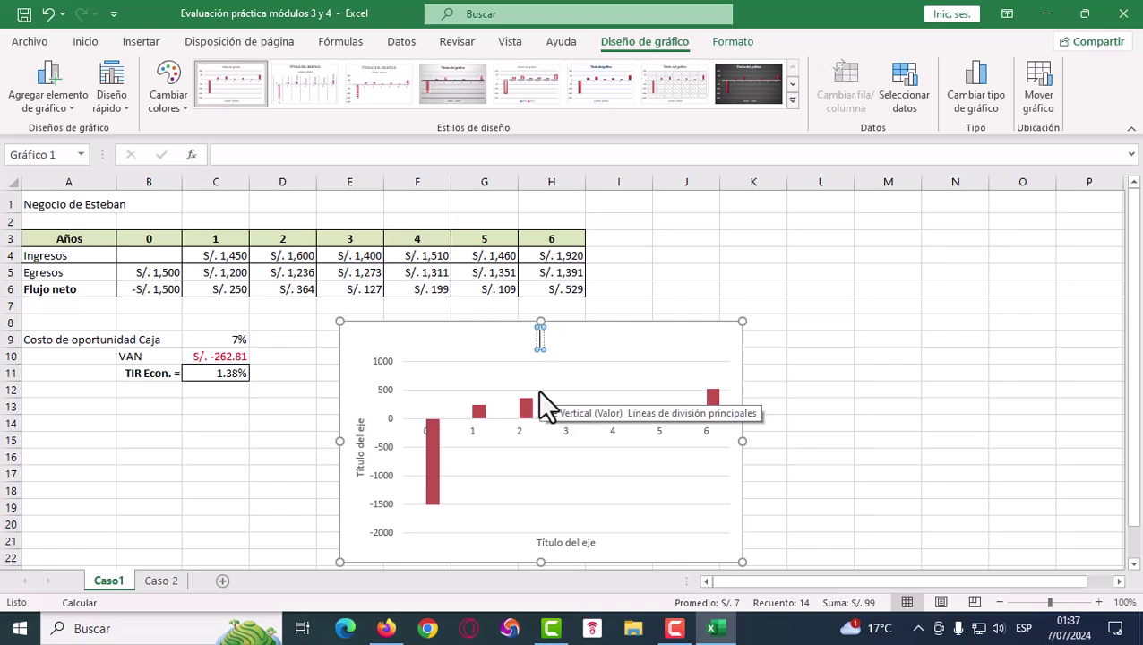
type("NEGOCIO")
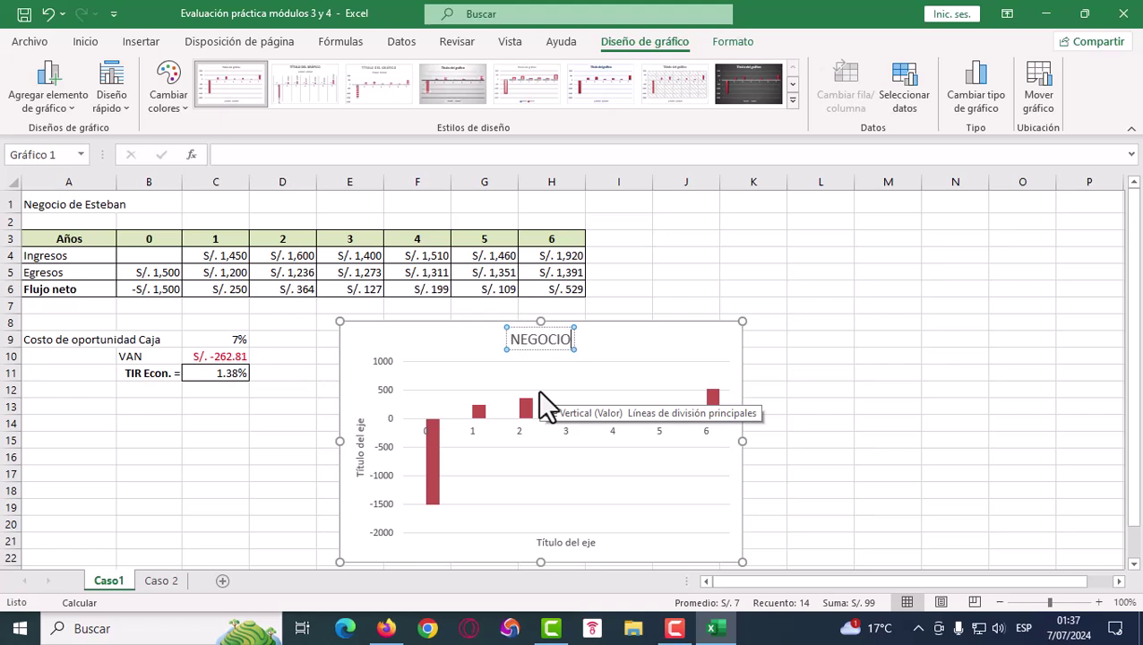
type(" DE")
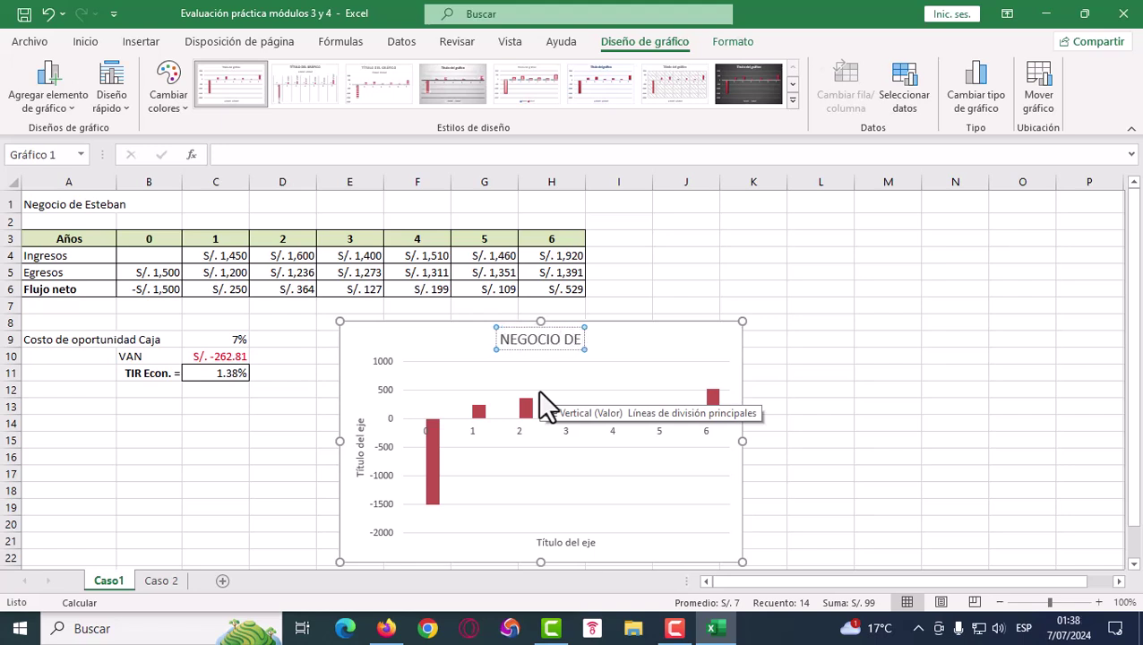
type(" ESTEBAN")
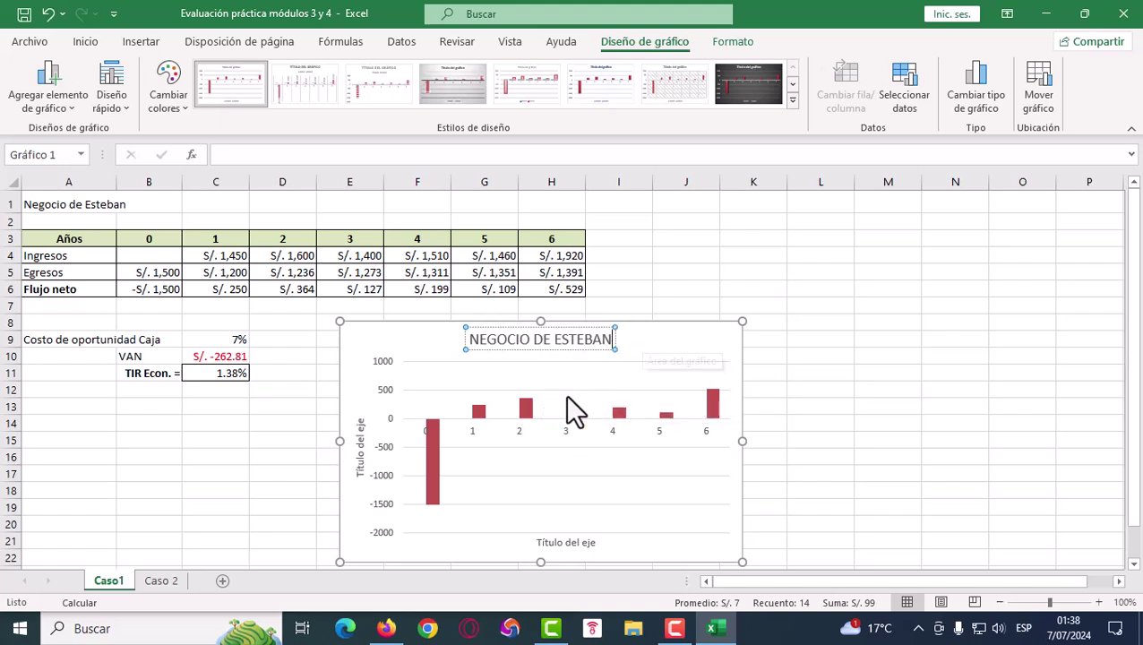
left_click(381, 364)
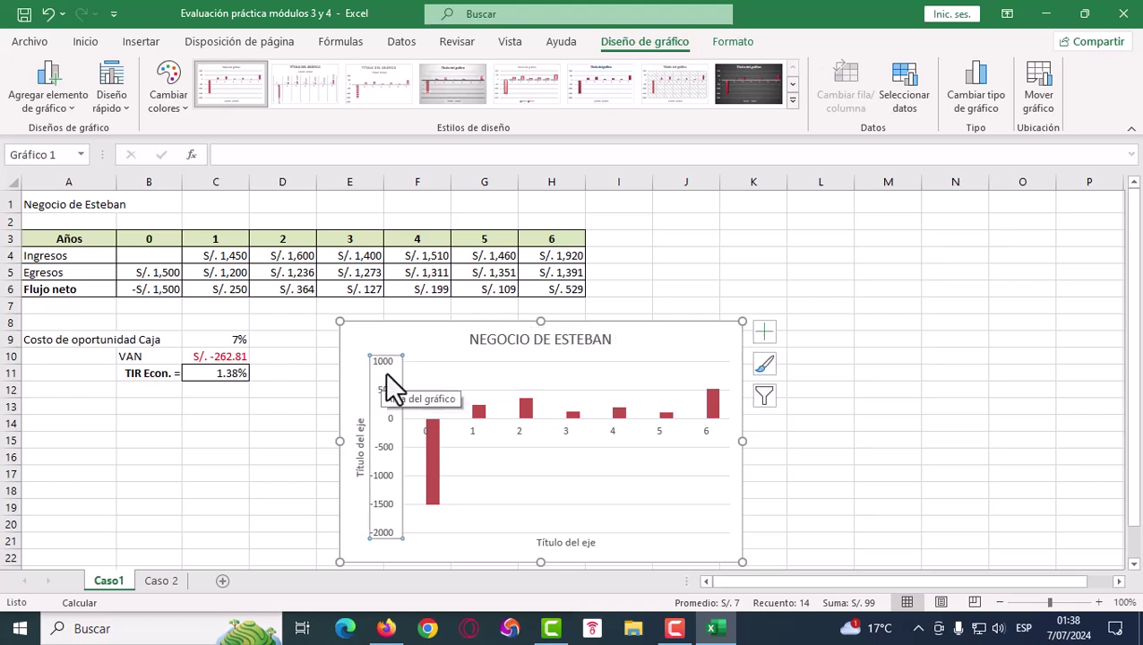
Format the vertical axis numbers with the Moneda category, showing S/ with two decimals
right_click(384, 369)
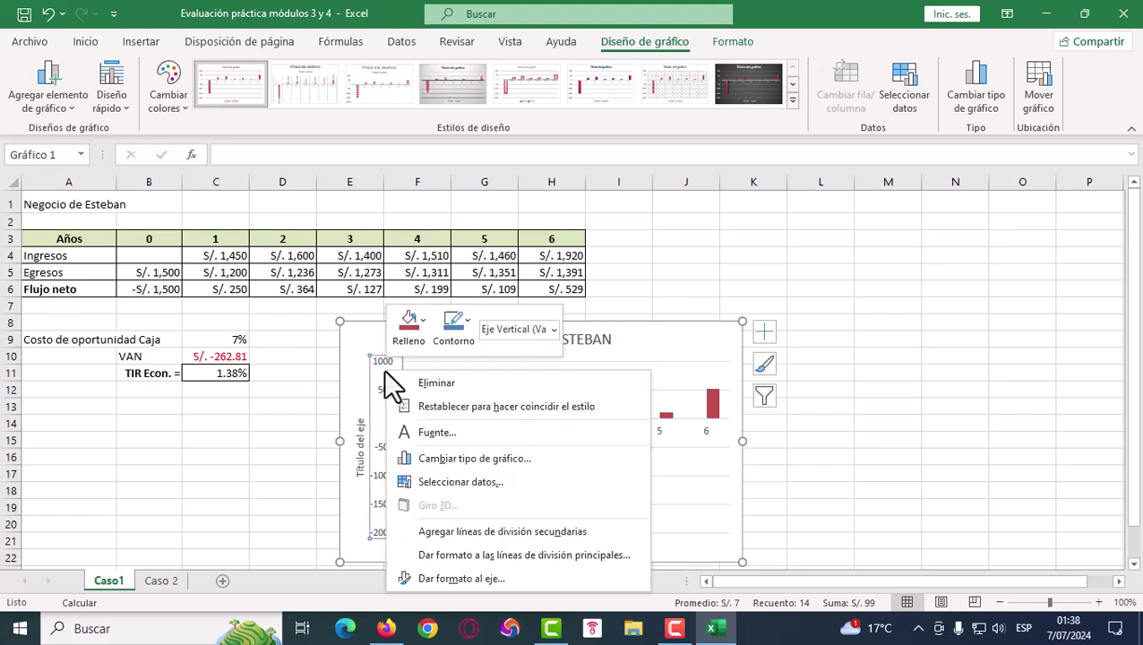
left_click(506, 574)
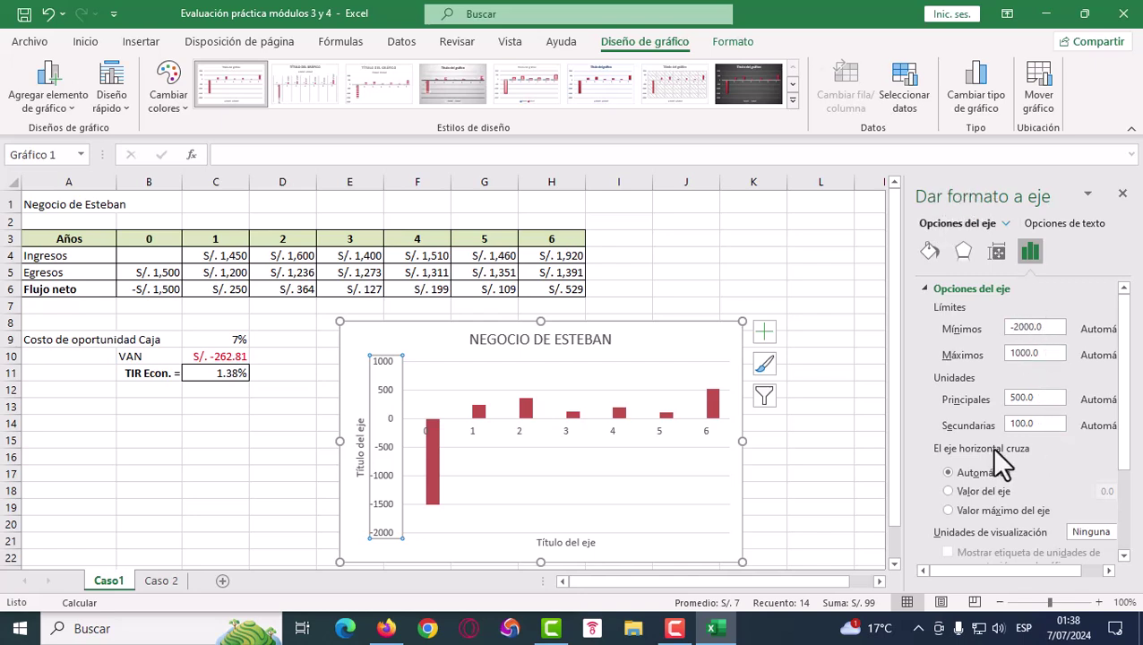
scroll(991, 446, "down", 2)
scroll(995, 452, "down", 1)
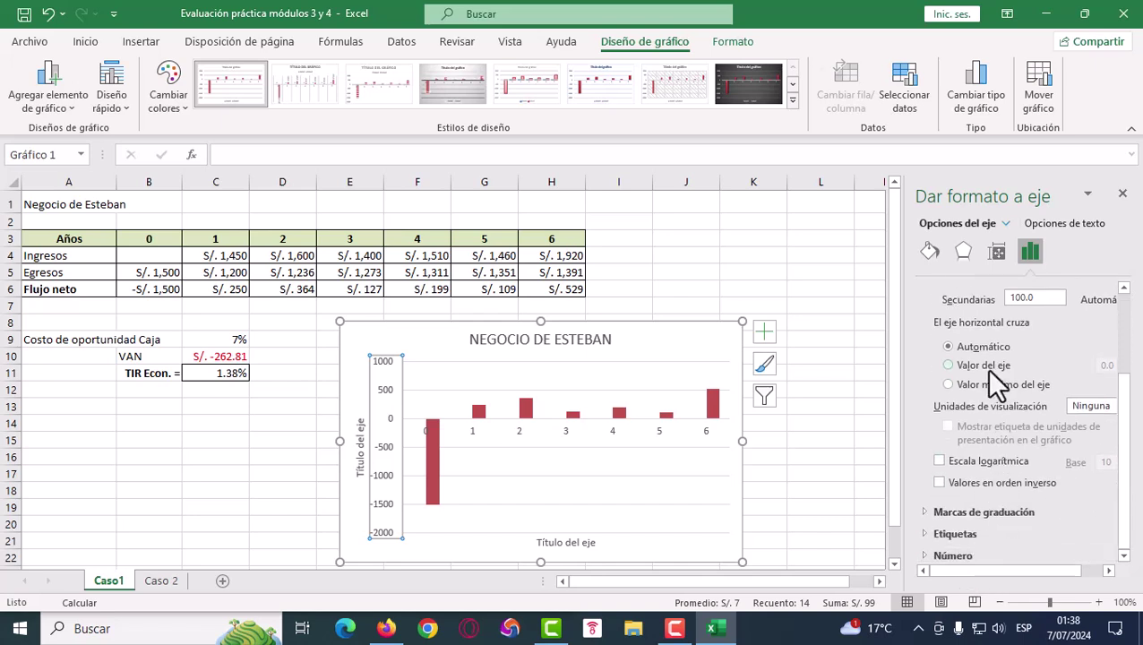
scroll(986, 368, "up", 3)
left_click(921, 289)
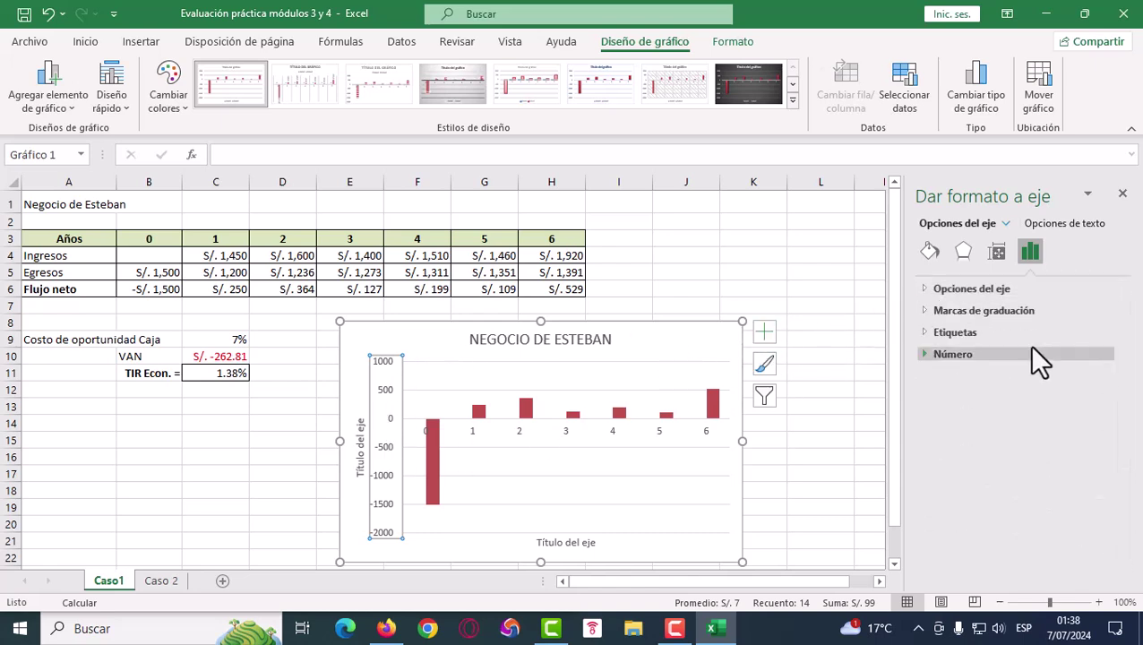
left_click(922, 353)
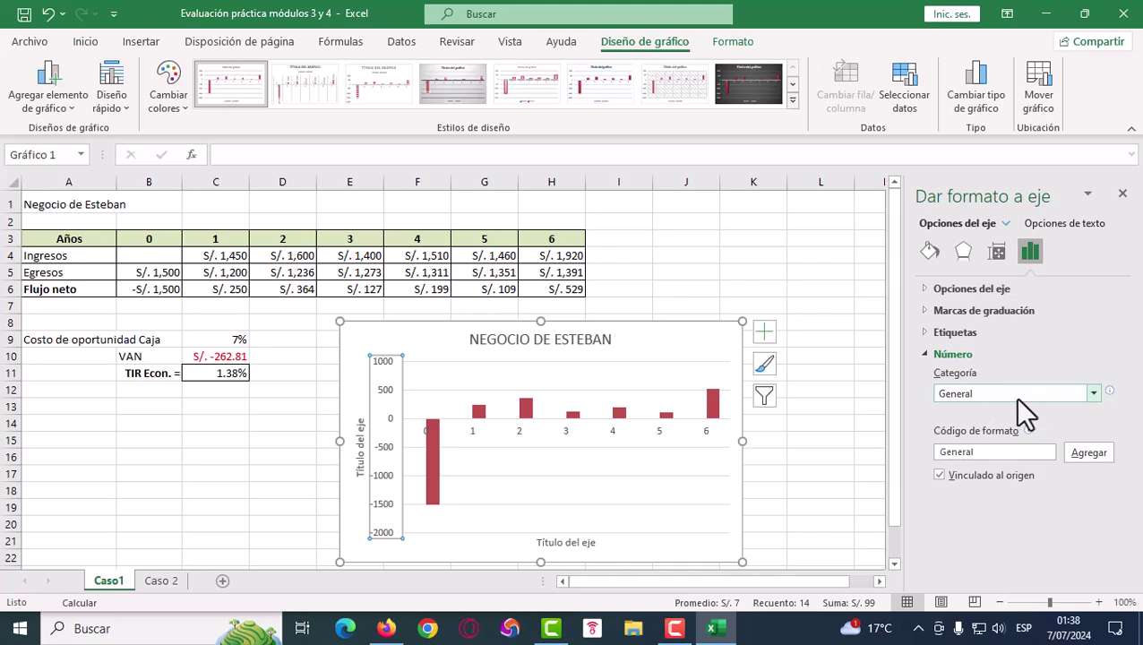
left_click(1091, 395)
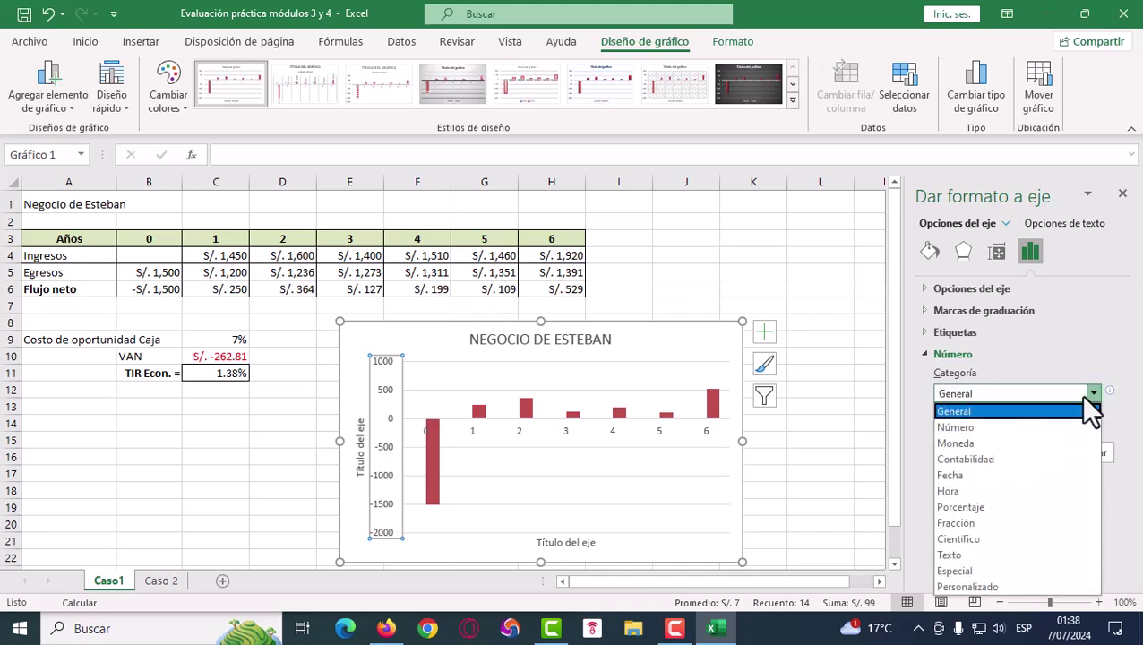
left_click(986, 443)
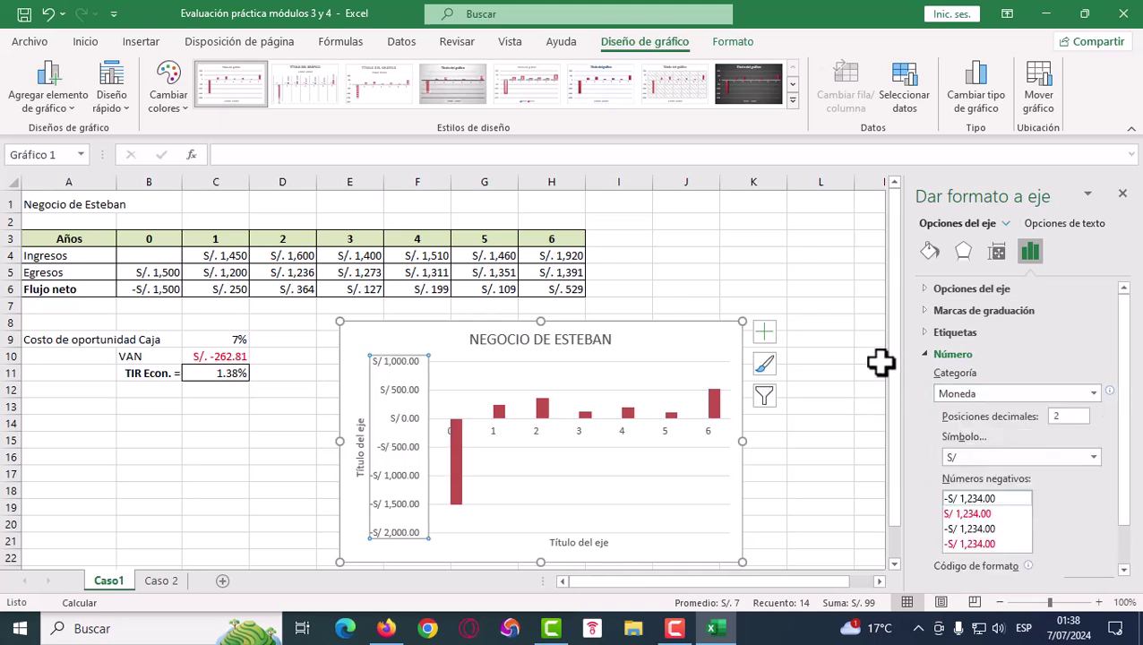
left_click(1122, 194)
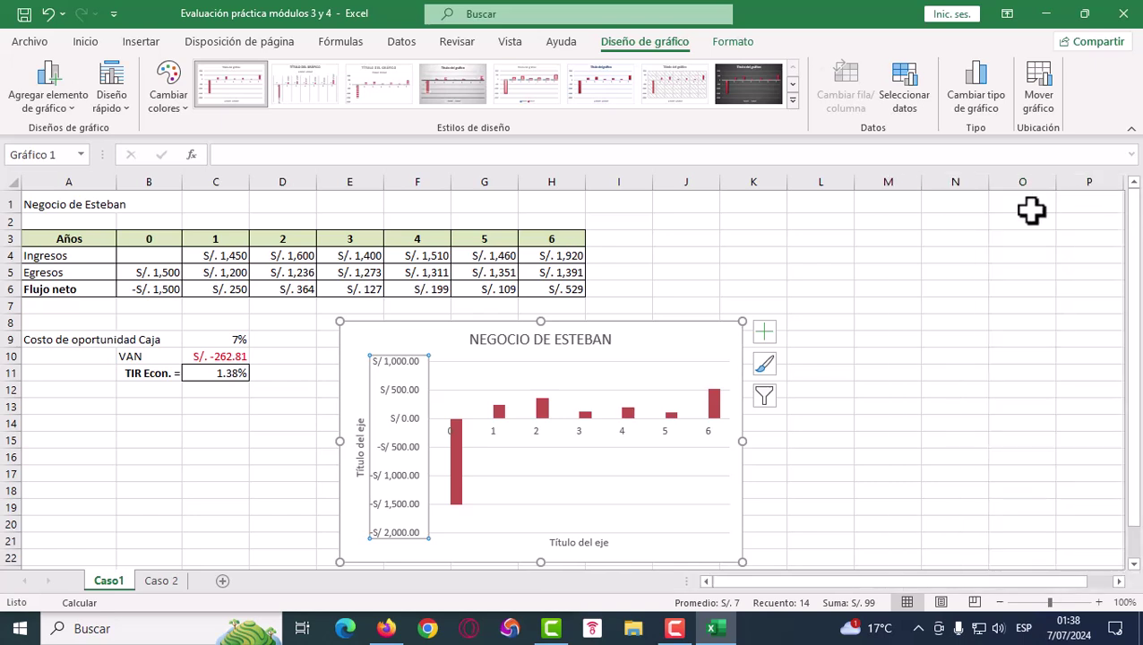
left_click(777, 273)
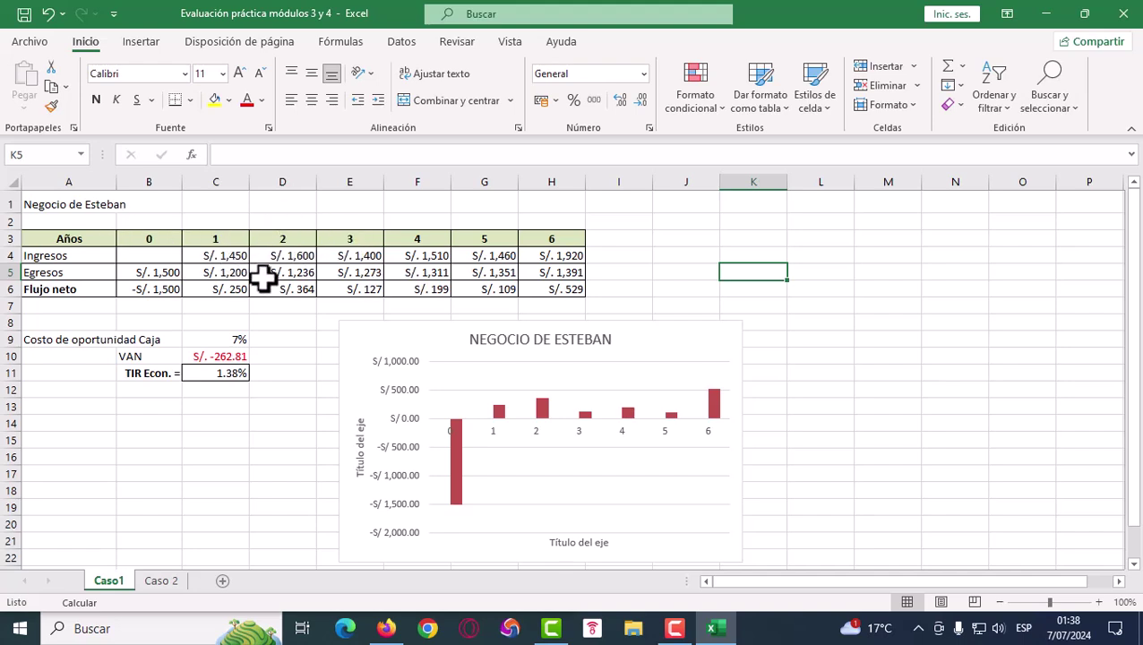
Switch to the Caso 2 sheet and snap Excel to the right half beside the browser instructions
left_click(171, 583)
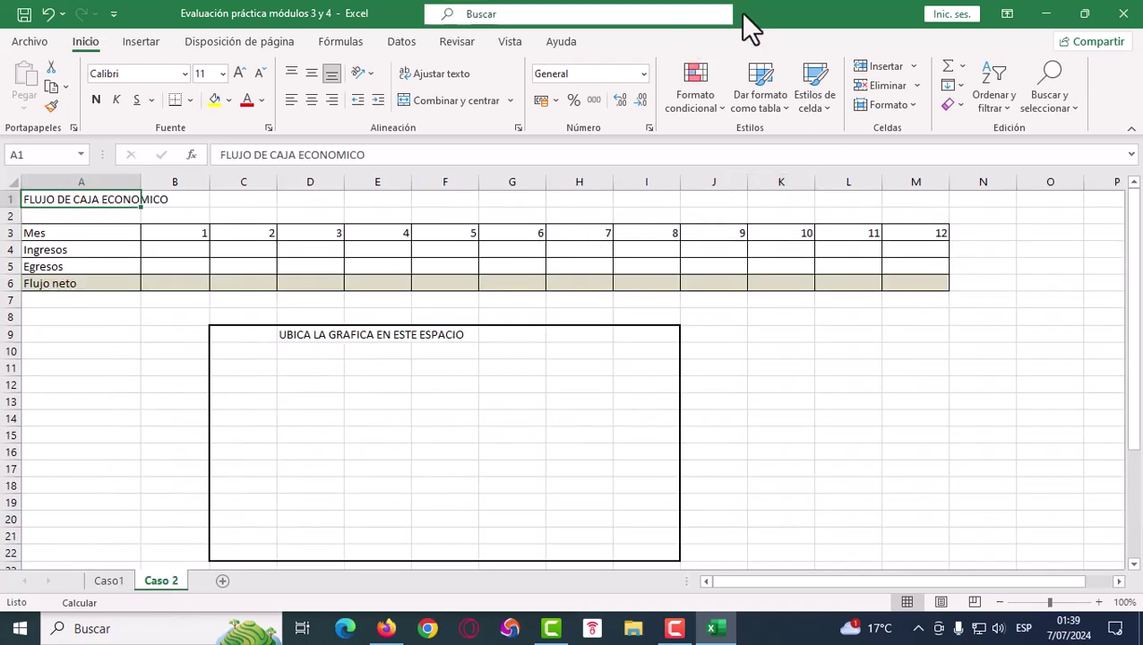
key("super+Right")
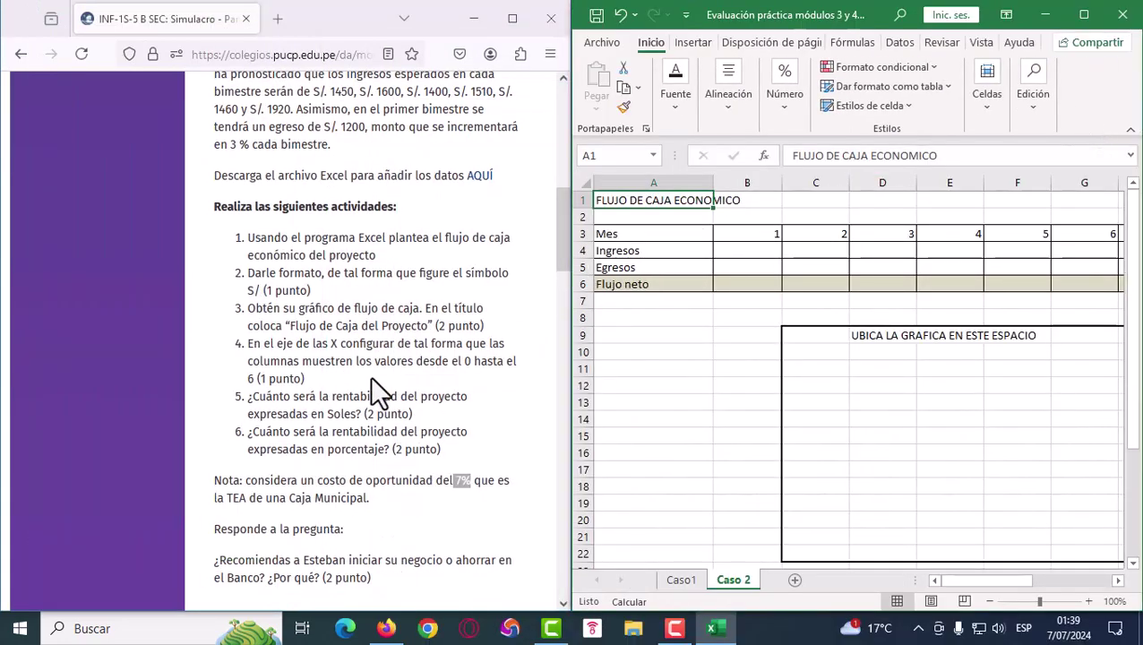
scroll(369, 376, "down", 4)
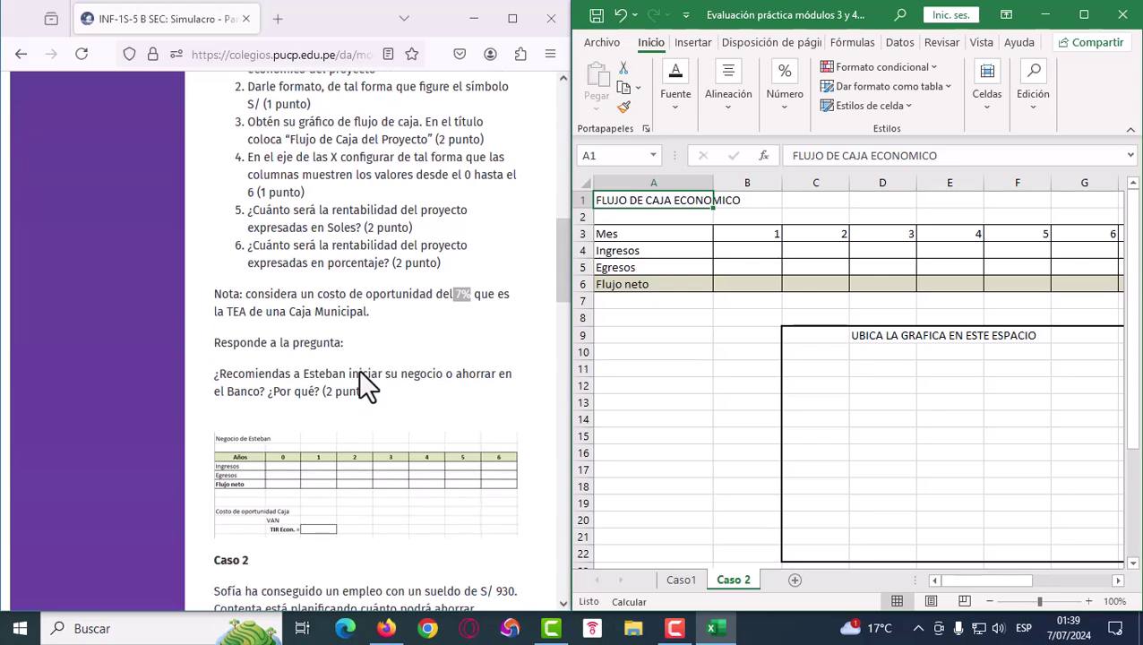
scroll(358, 369, "down", 2)
left_click(376, 255)
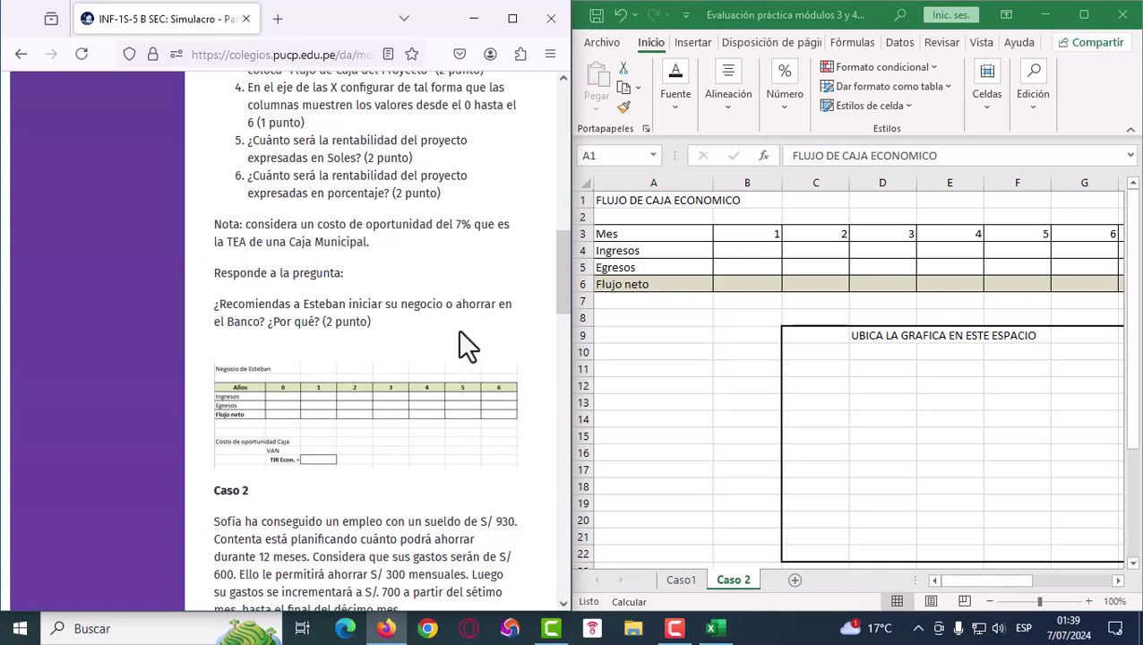
left_click(685, 581)
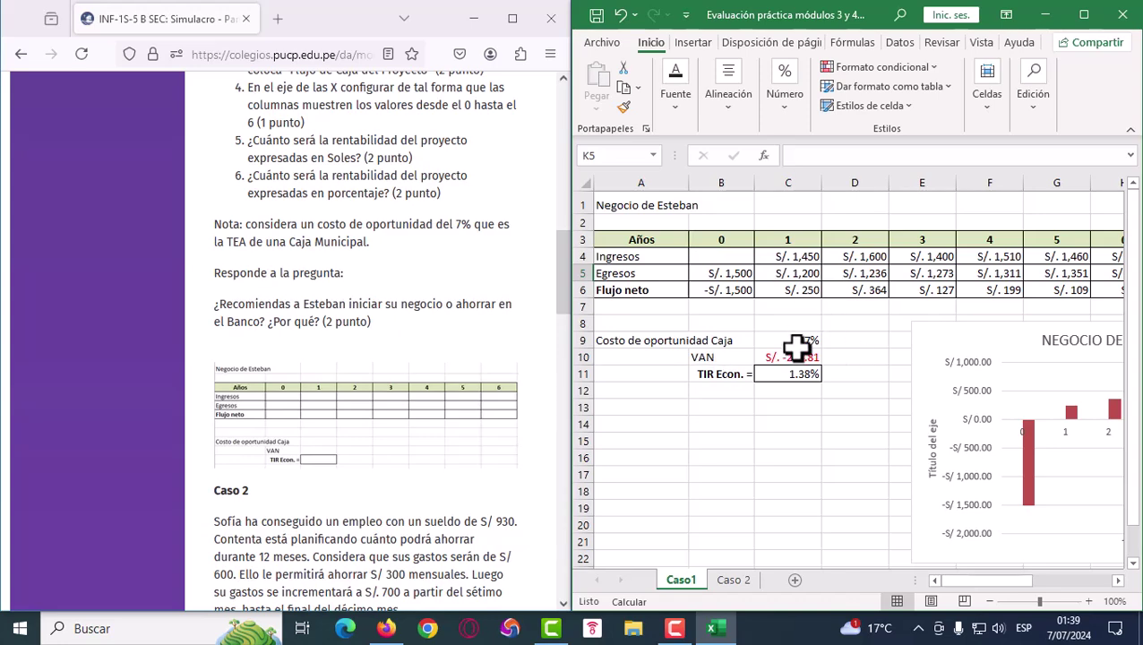
left_click(735, 578)
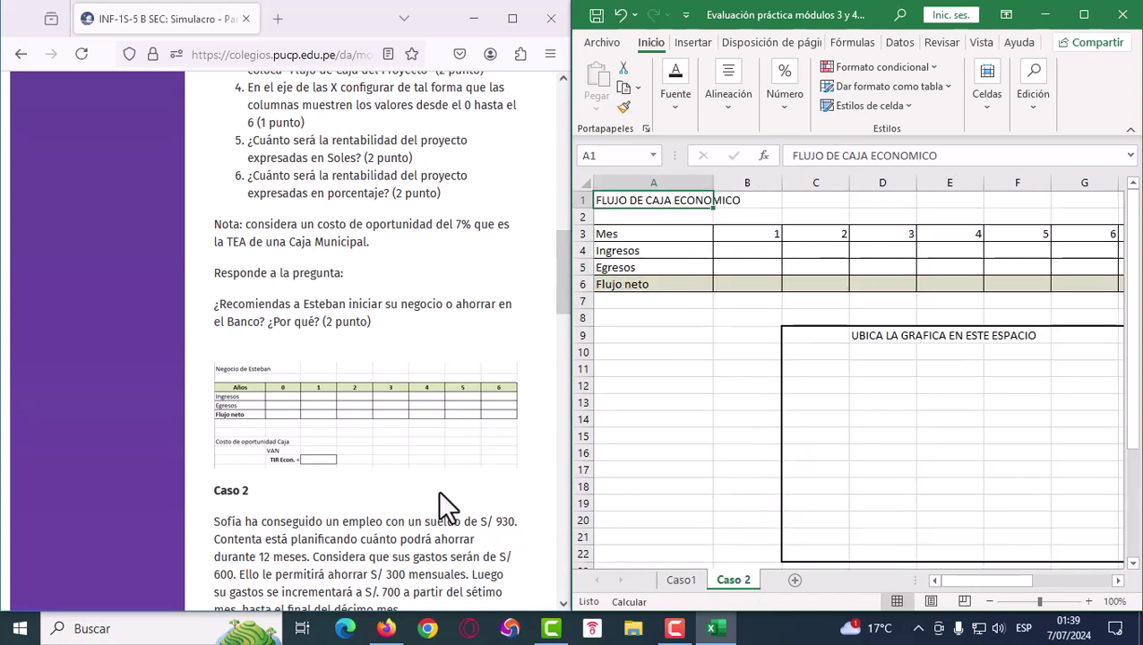
scroll(439, 480, "down", 3)
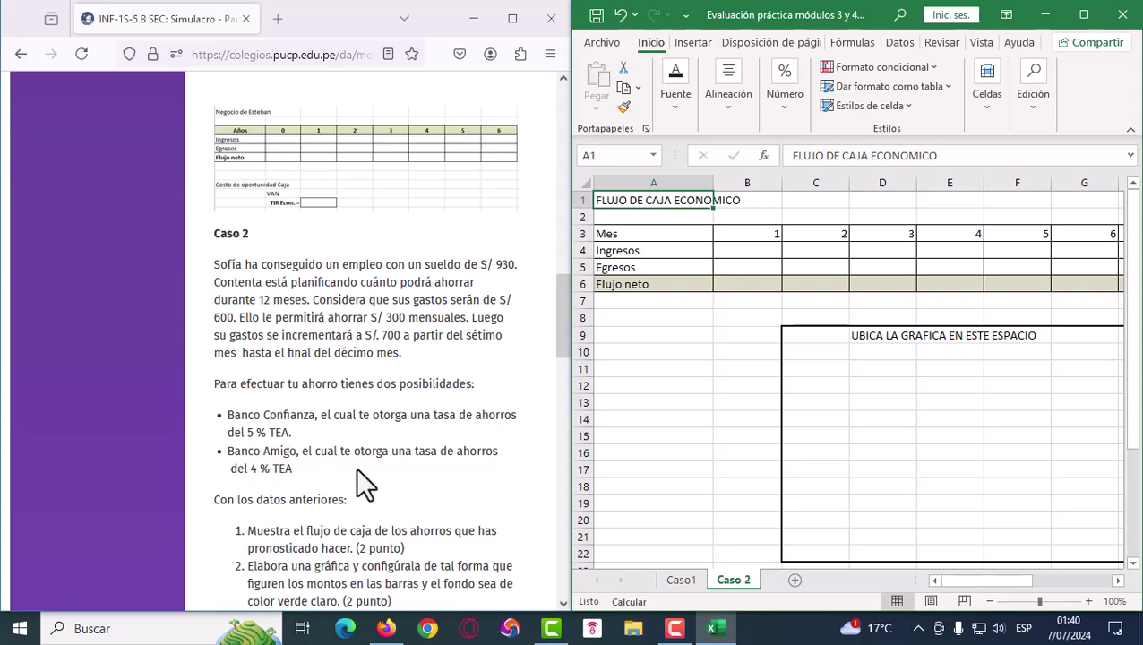
scroll(355, 467, "down", 4)
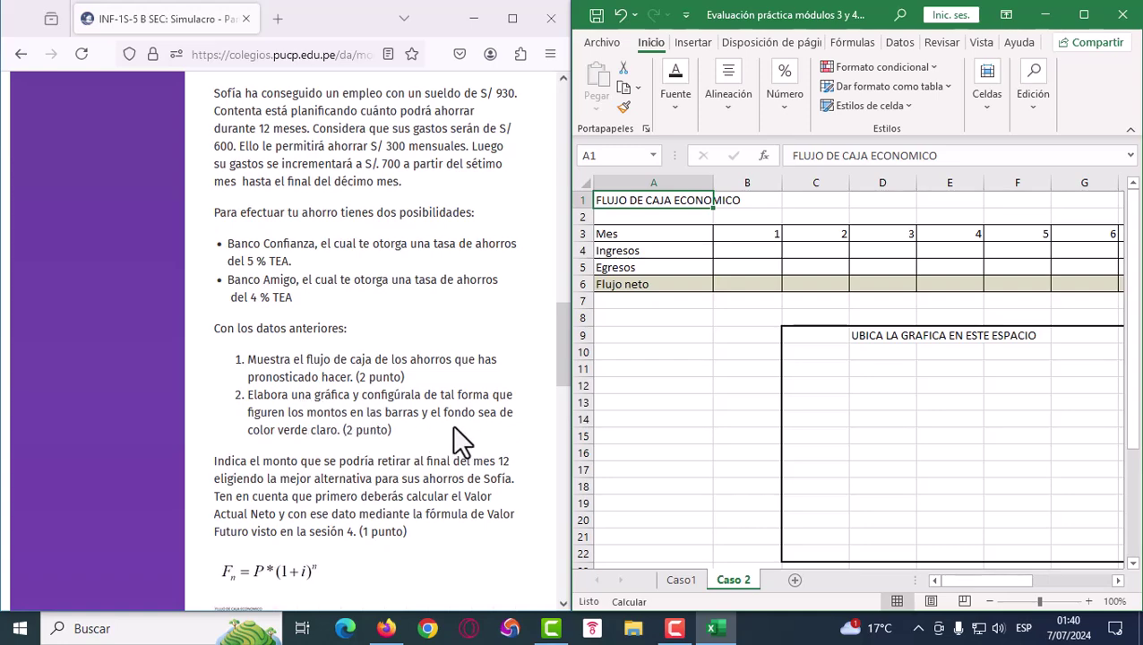
scroll(325, 462, "down", 2)
scroll(325, 462, "down", 4)
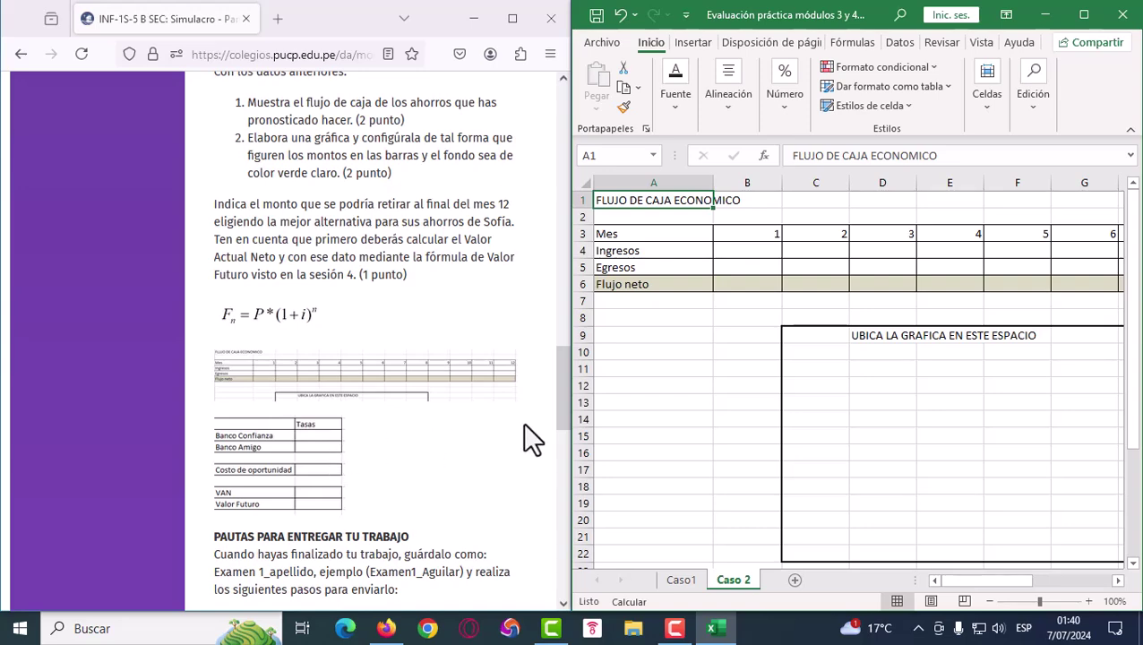
scroll(688, 403, "down", 4)
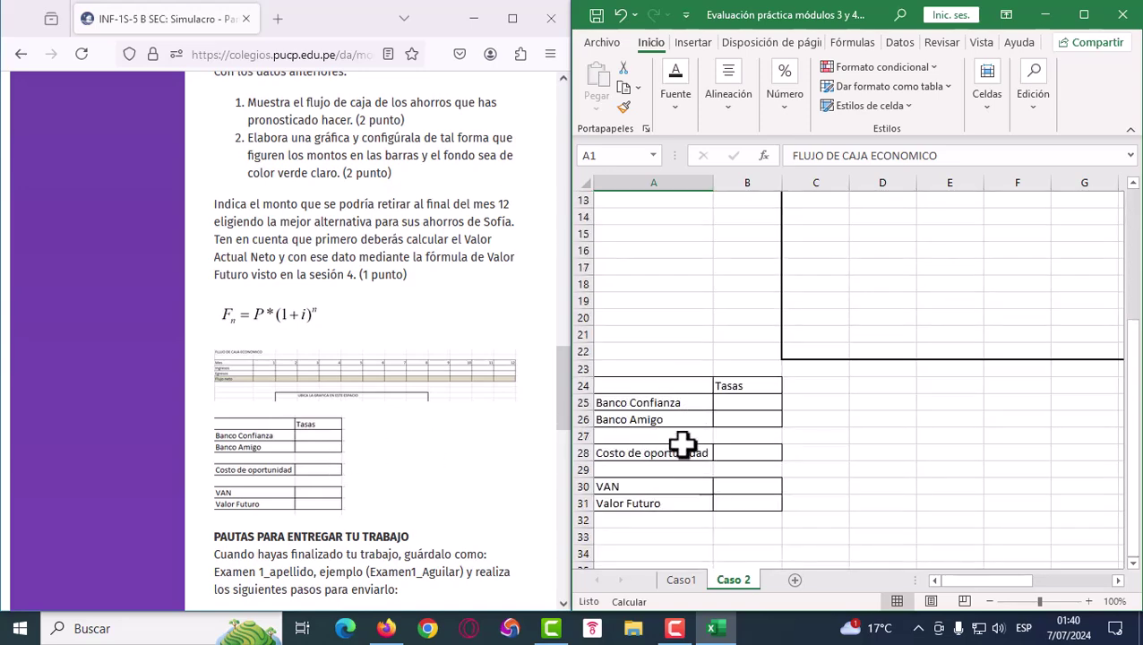
scroll(439, 466, "down", 3)
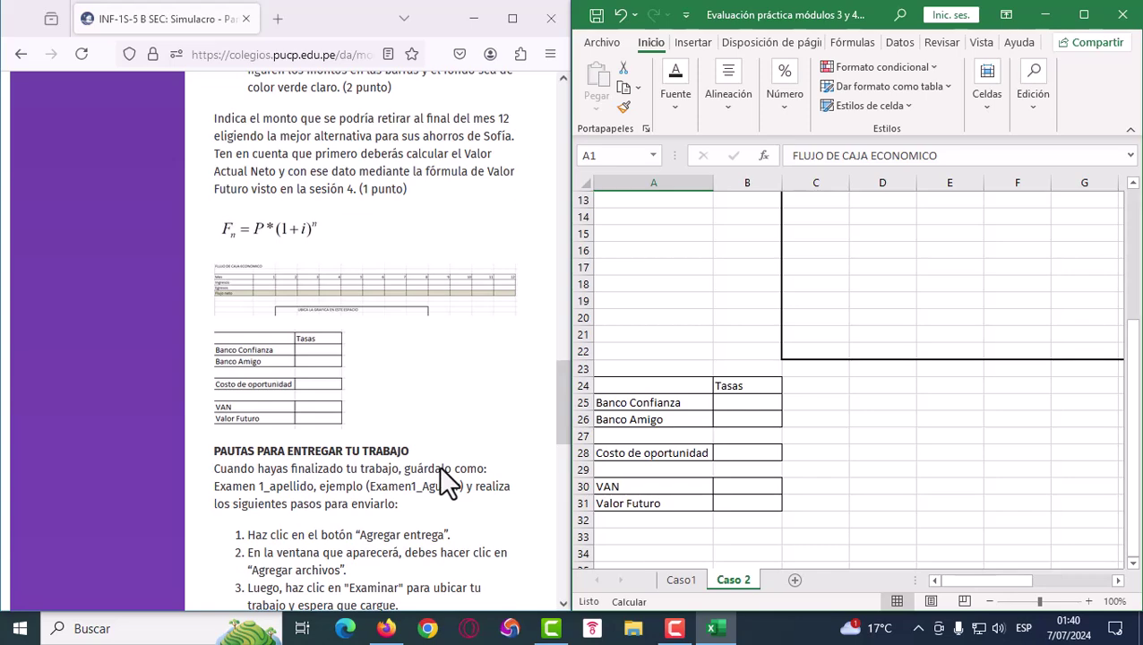
scroll(441, 462, "down", 2)
scroll(445, 457, "up", 7)
scroll(444, 452, "up", 2)
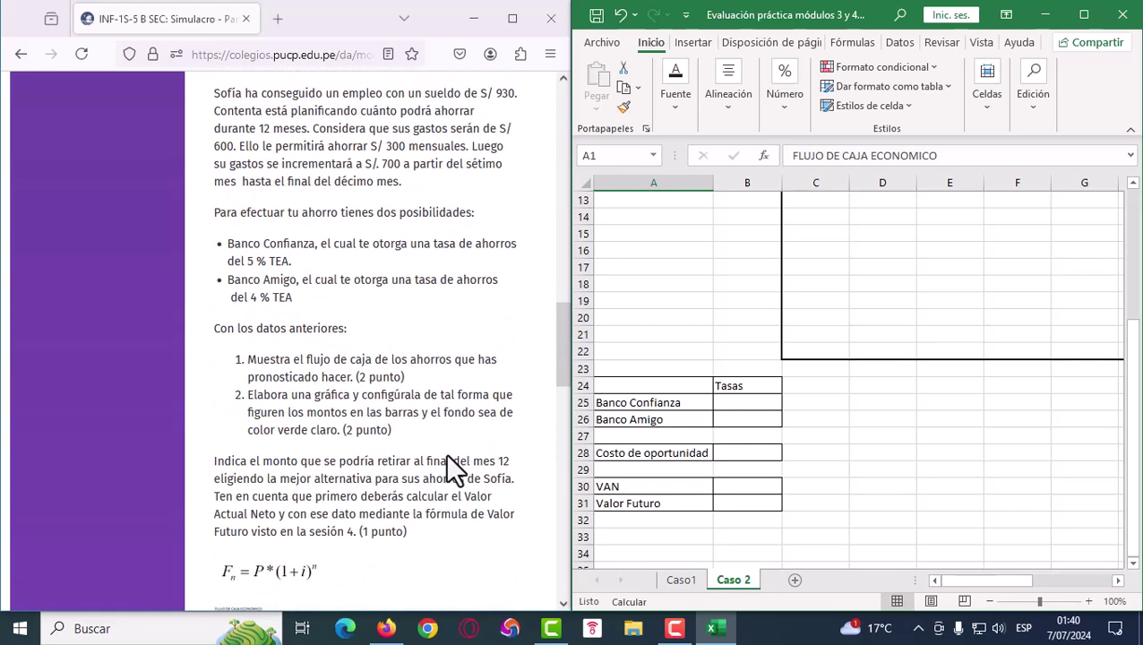
scroll(445, 452, "up", 2)
scroll(765, 346, "up", 3)
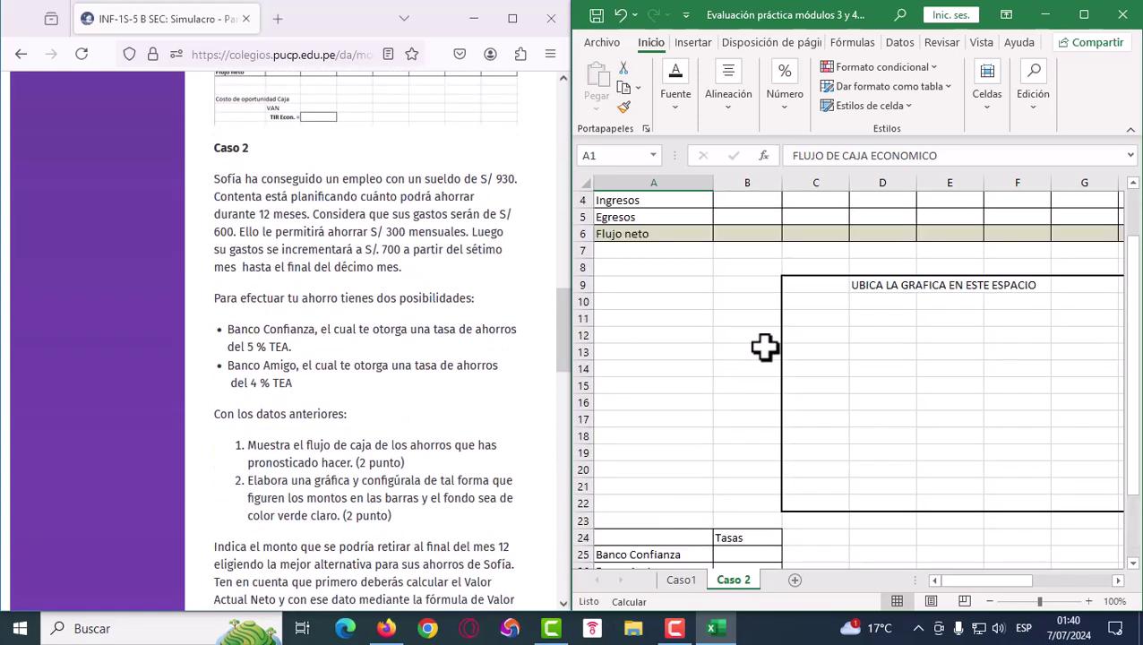
scroll(712, 354, "up", 1)
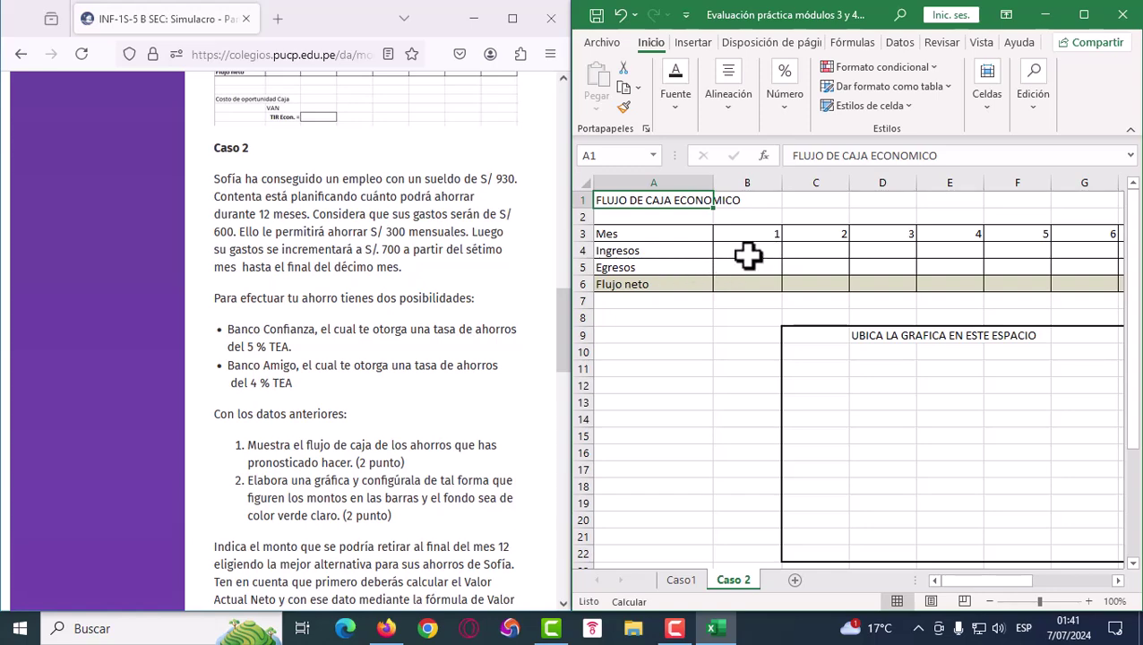
Enter 930 in B4 and fill it across the Ingresos row through month 12
left_click(755, 253)
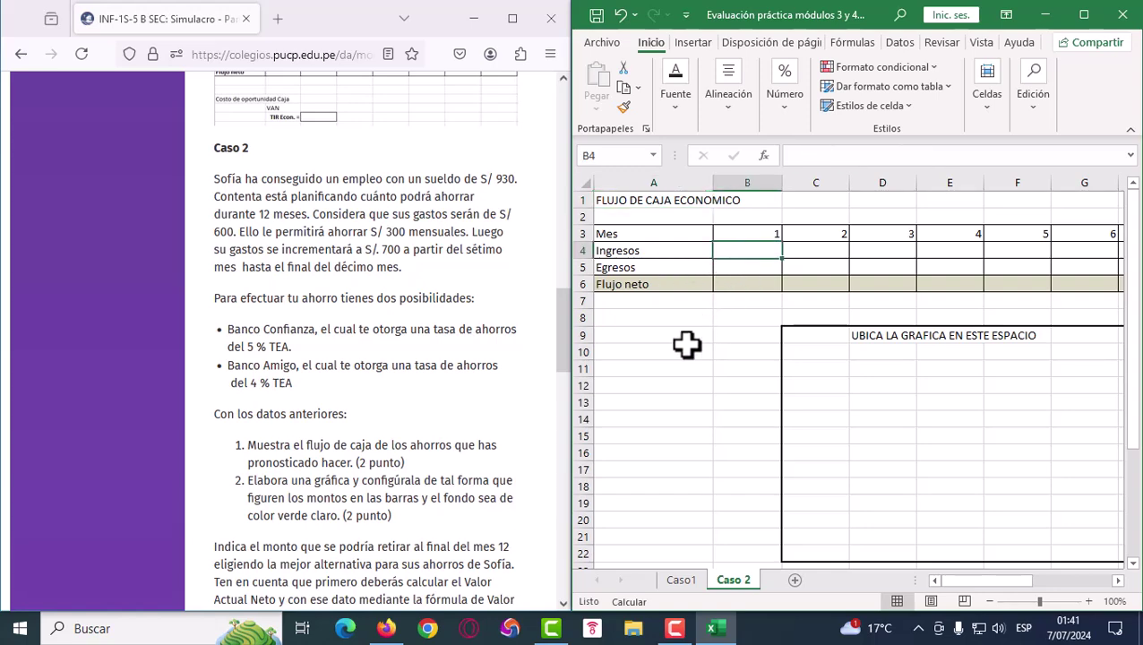
type("930")
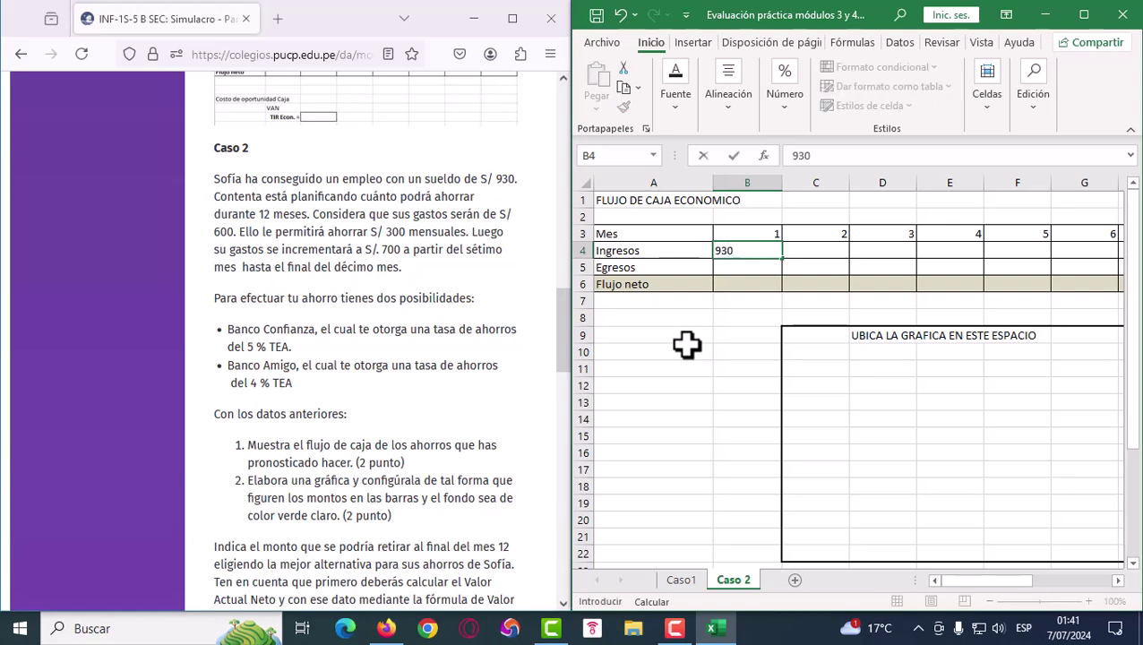
key("Return")
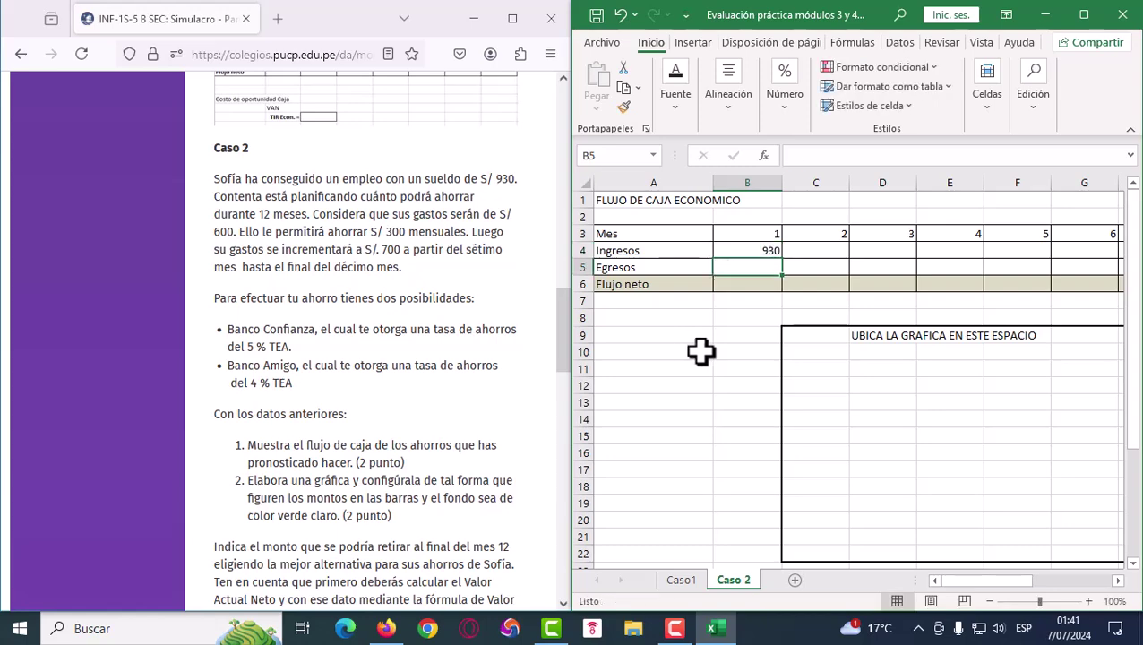
left_click(780, 255)
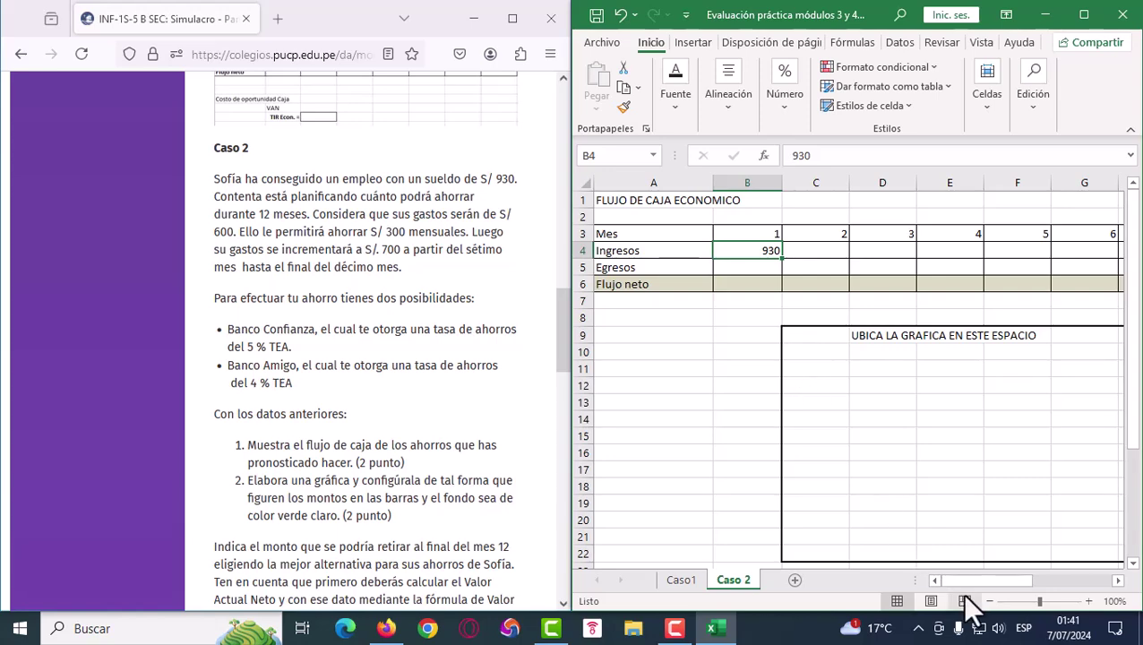
mouse_move(962, 577)
left_mouse_down()
mouse_move(1017, 589)
mouse_move(940, 593)
mouse_move(952, 592)
left_mouse_up()
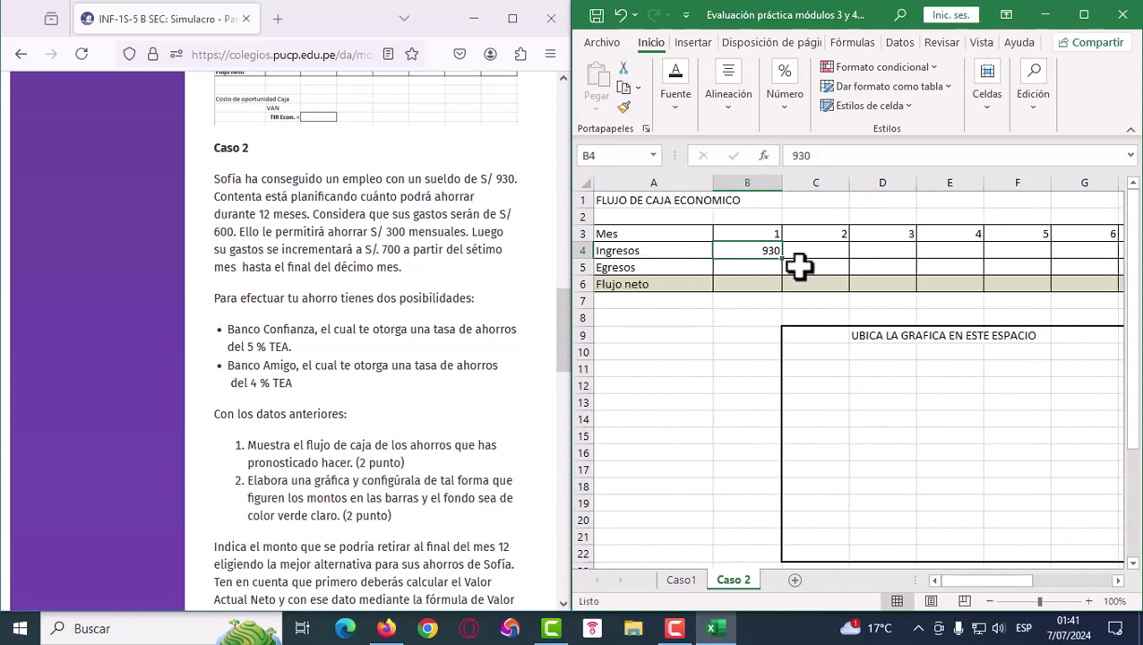
left_click_drag(783, 258, 1073, 265)
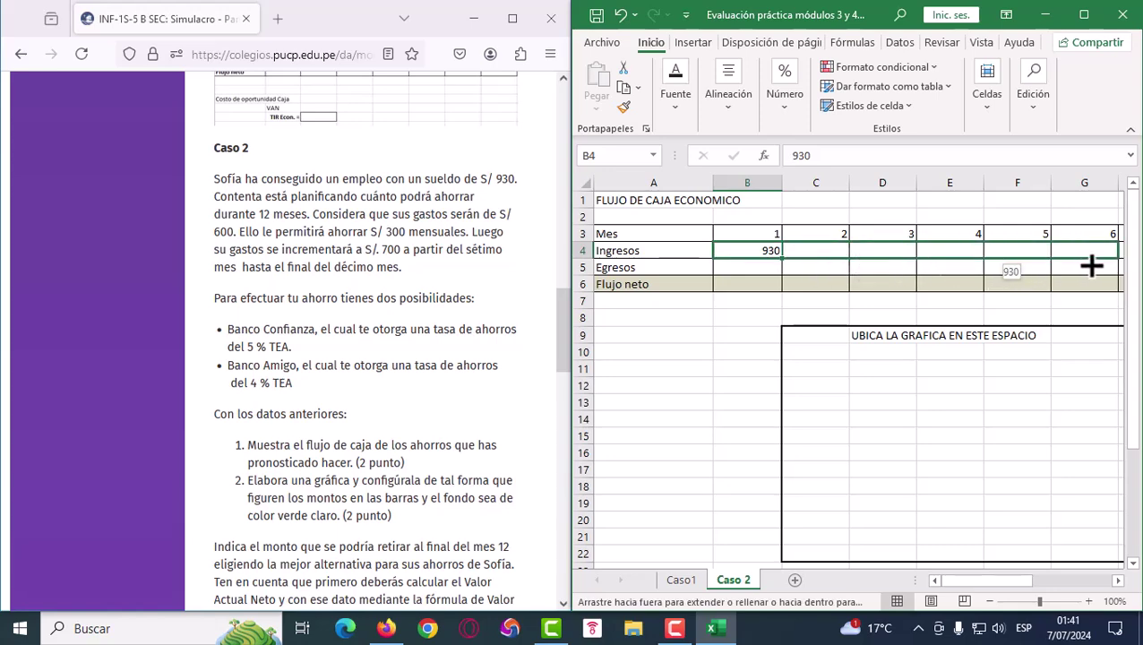
left_click_drag(1086, 265, 1088, 263)
left_click_drag(957, 582, 1022, 582)
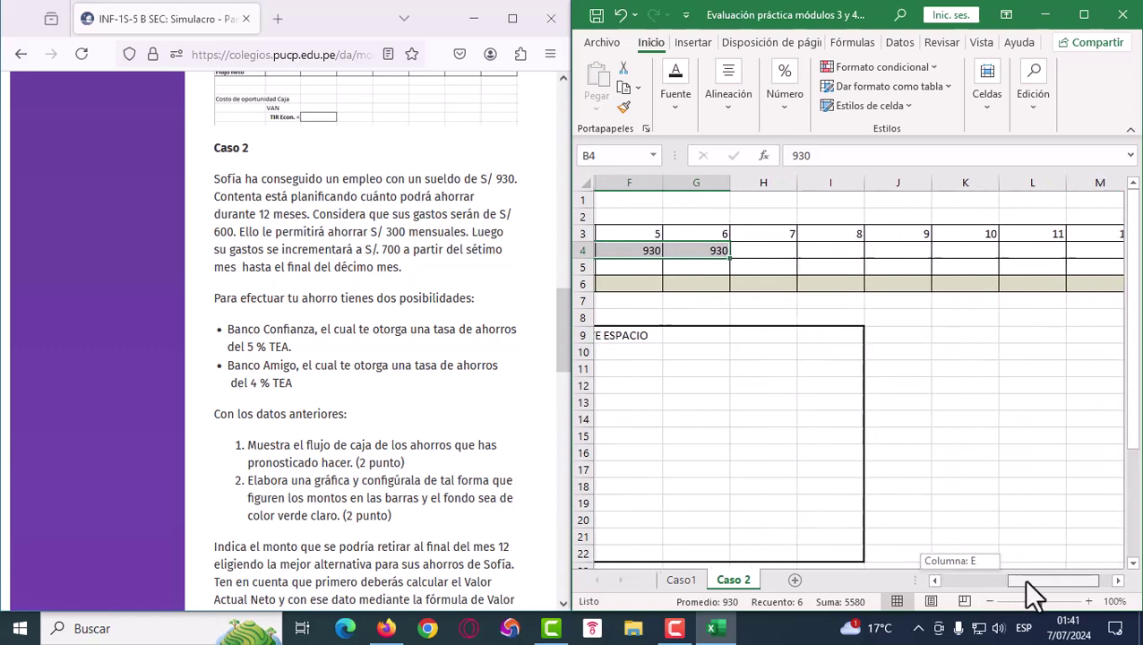
left_click_drag(1022, 579, 1037, 581)
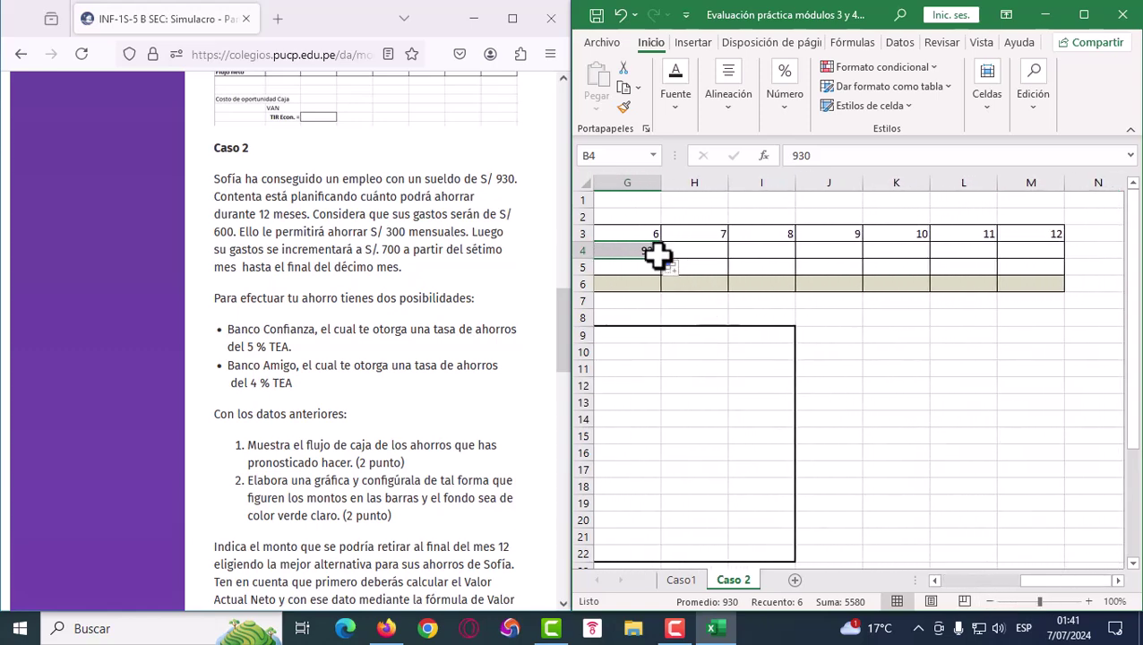
left_click_drag(661, 258, 1048, 265)
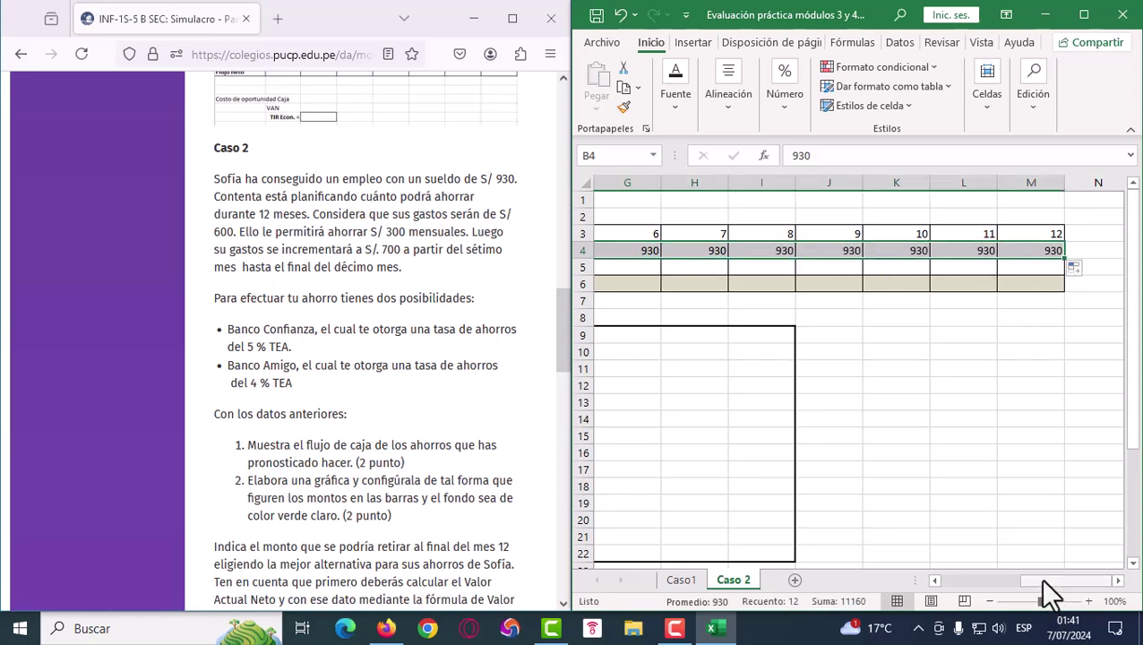
left_click_drag(1043, 581, 961, 582)
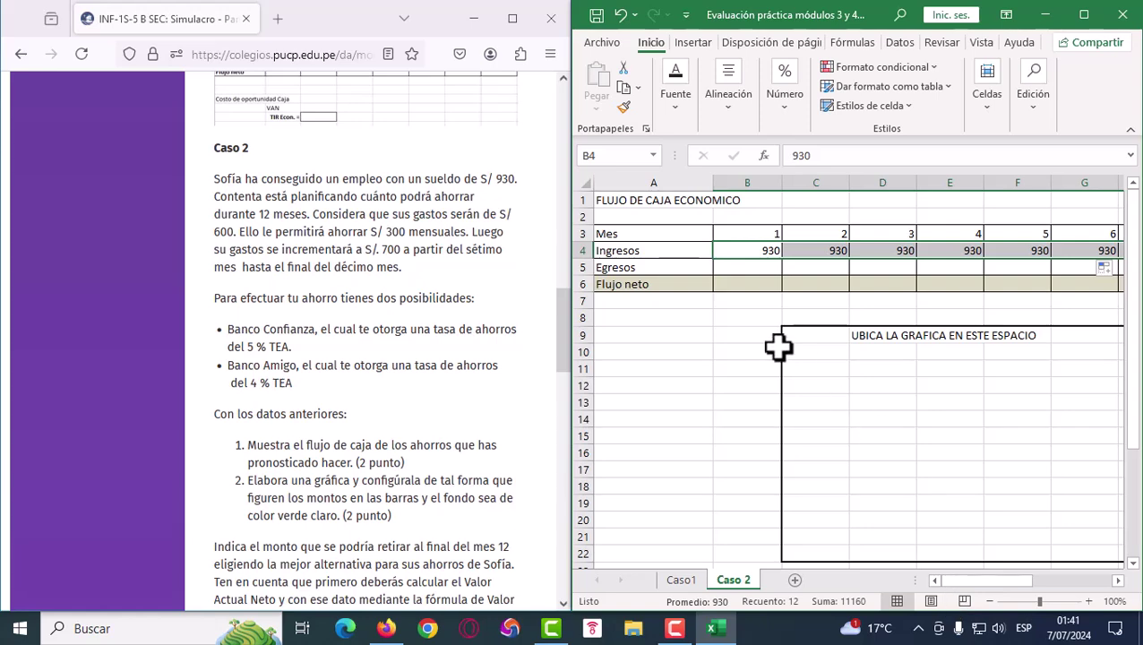
left_click(756, 267)
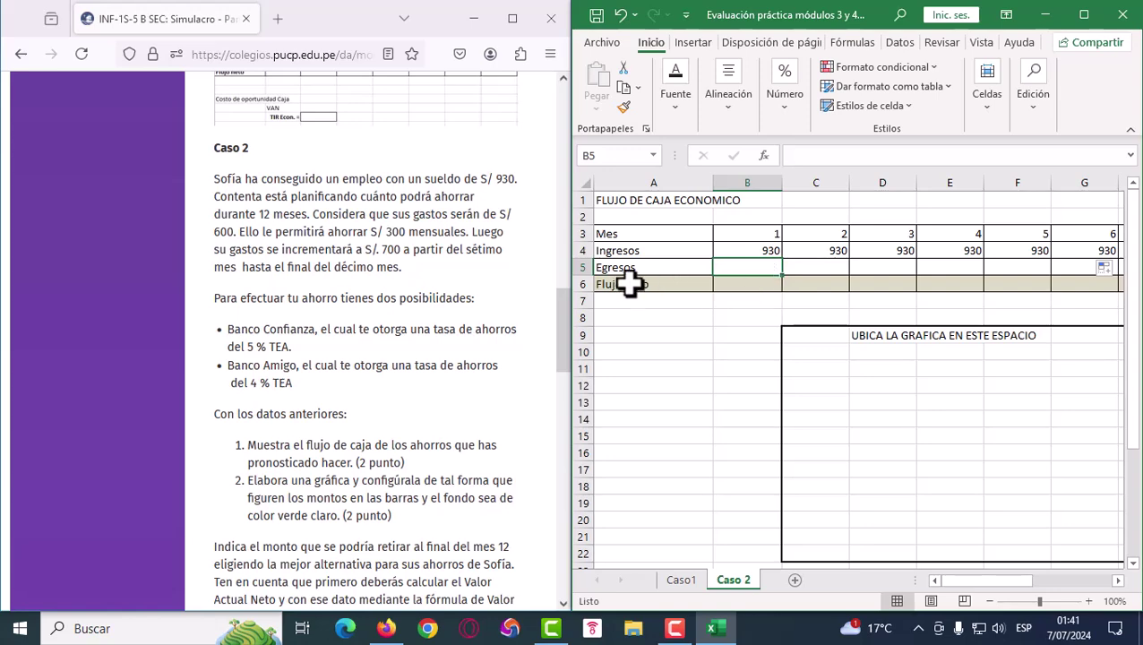
Enter 600 in B5 and fill it across Egresos for months 1–6
type("600")
key("Return")
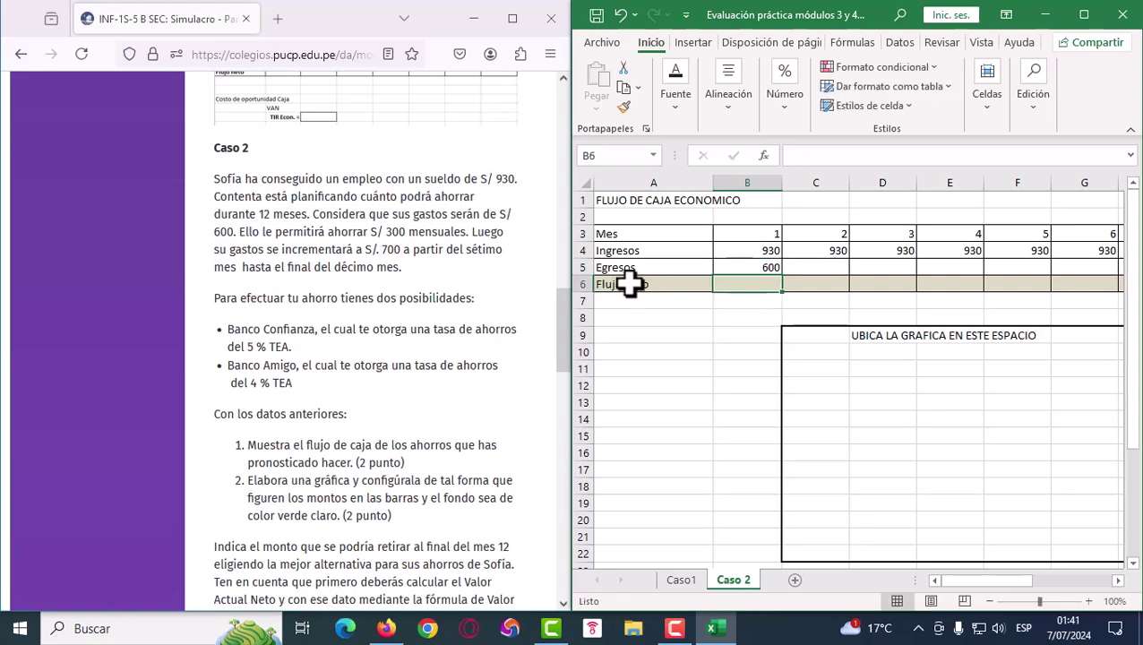
left_click(771, 269)
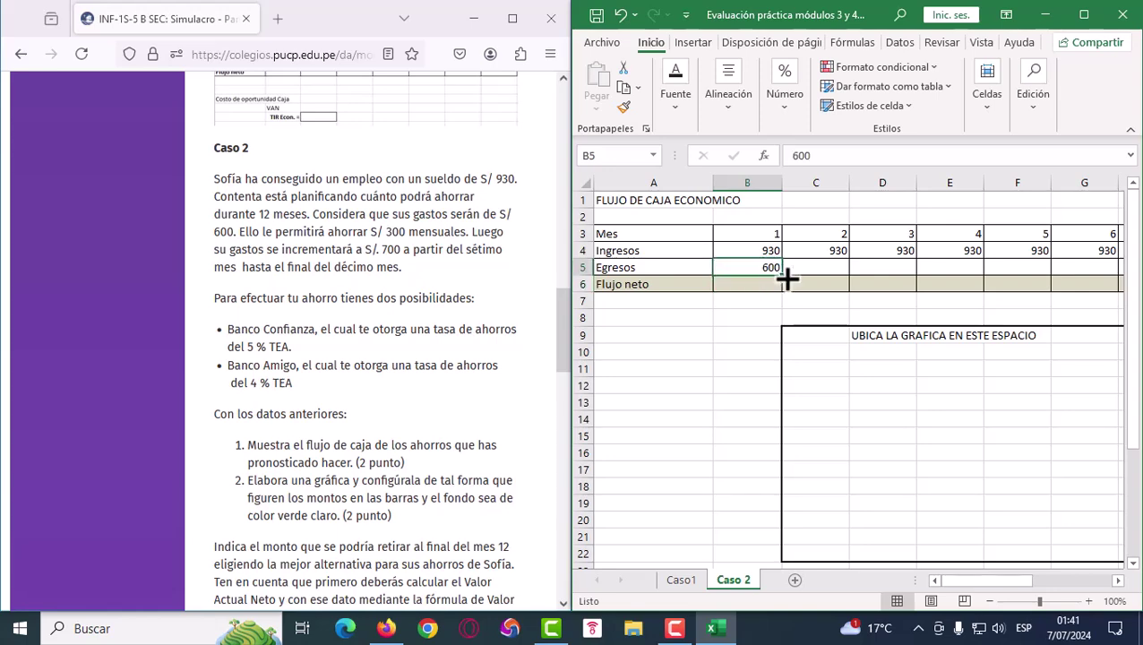
left_click_drag(783, 277, 1091, 305)
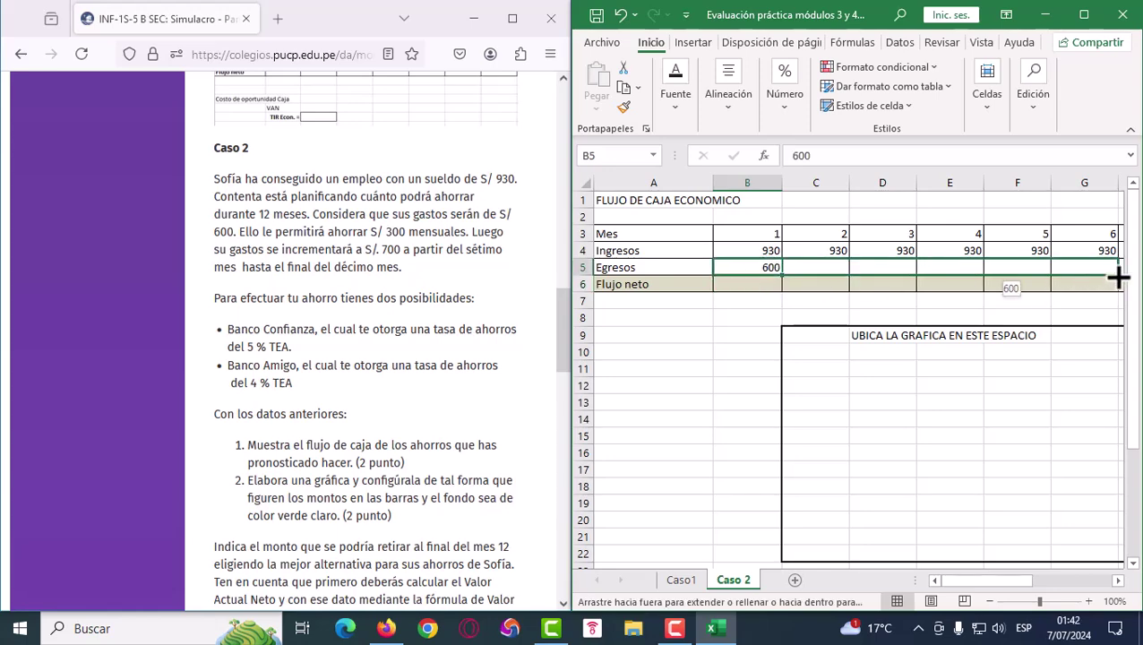
left_click_drag(1028, 583, 1039, 580)
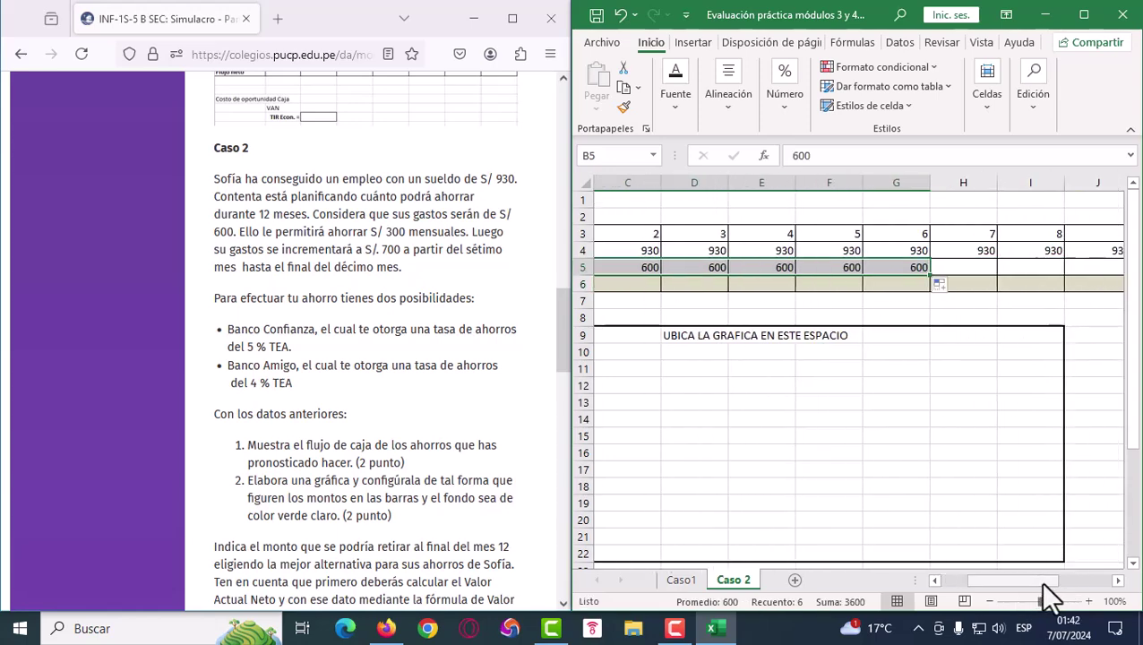
Enter 700 in H5 and fill it across Egresos through month 12
left_click(980, 267)
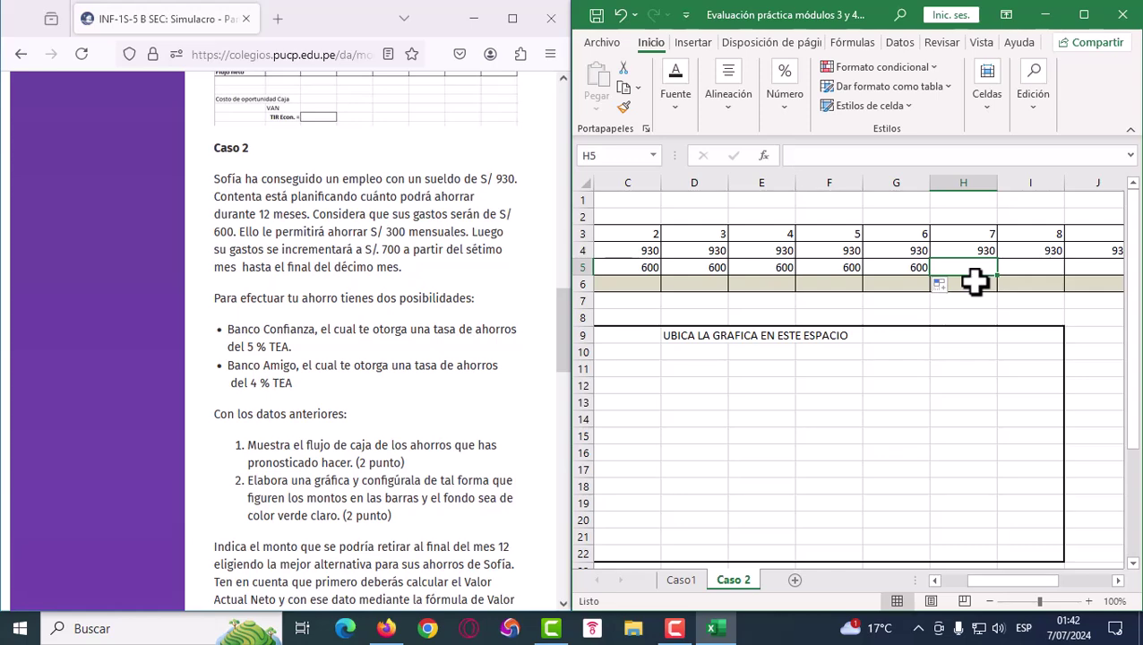
type("700")
key("Return")
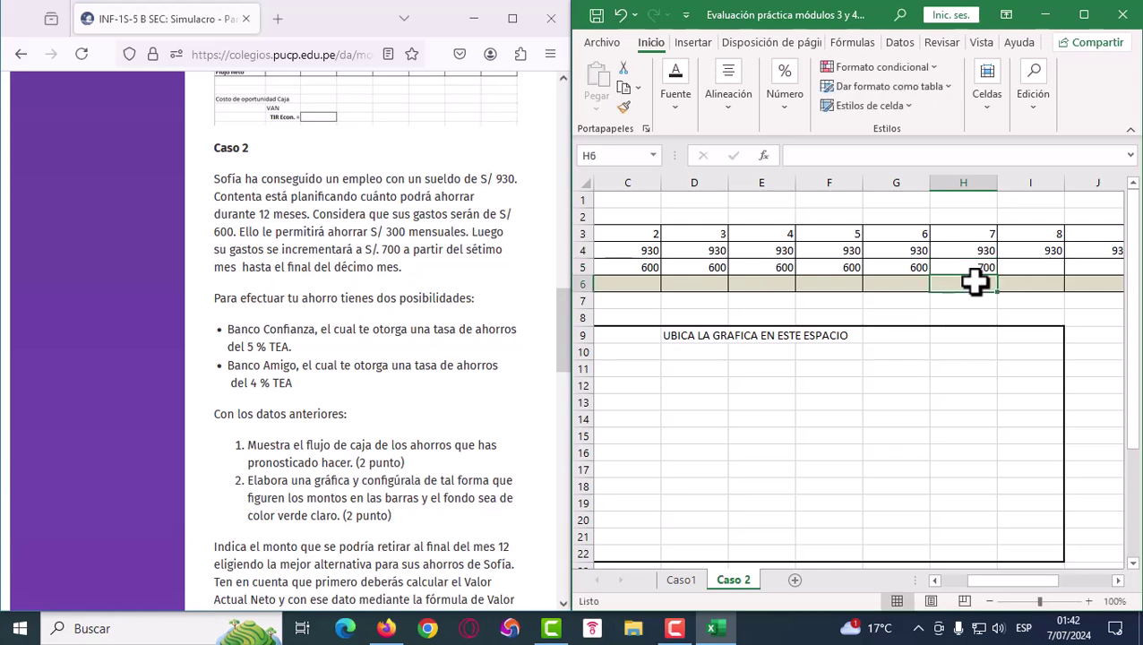
left_click(980, 266)
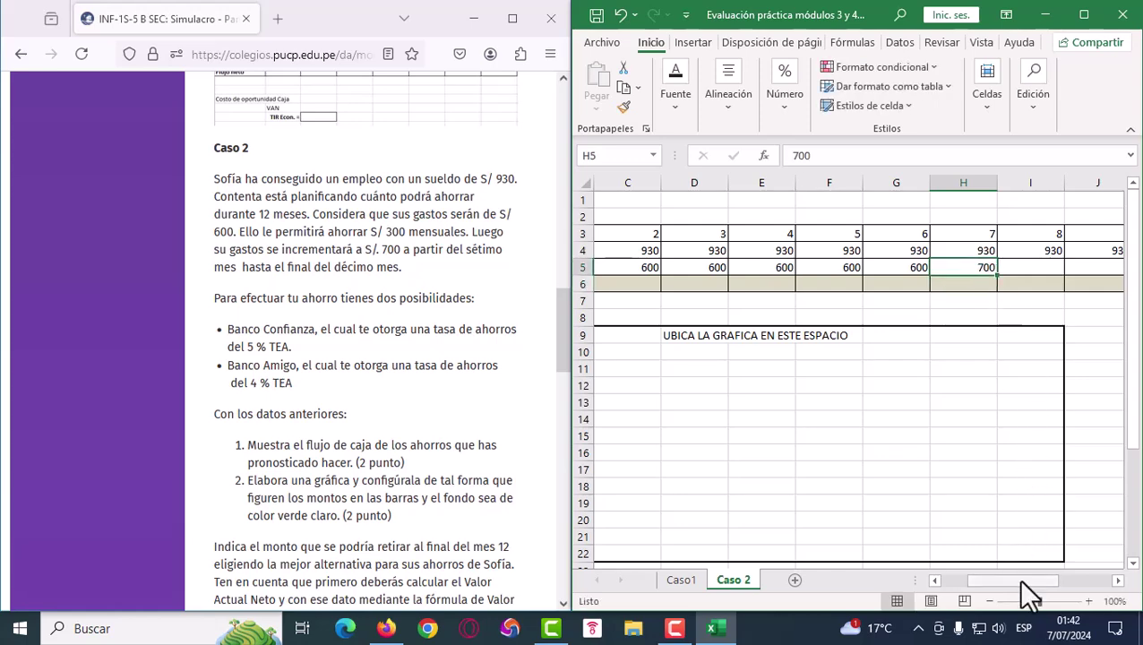
left_click_drag(1020, 577, 1068, 578)
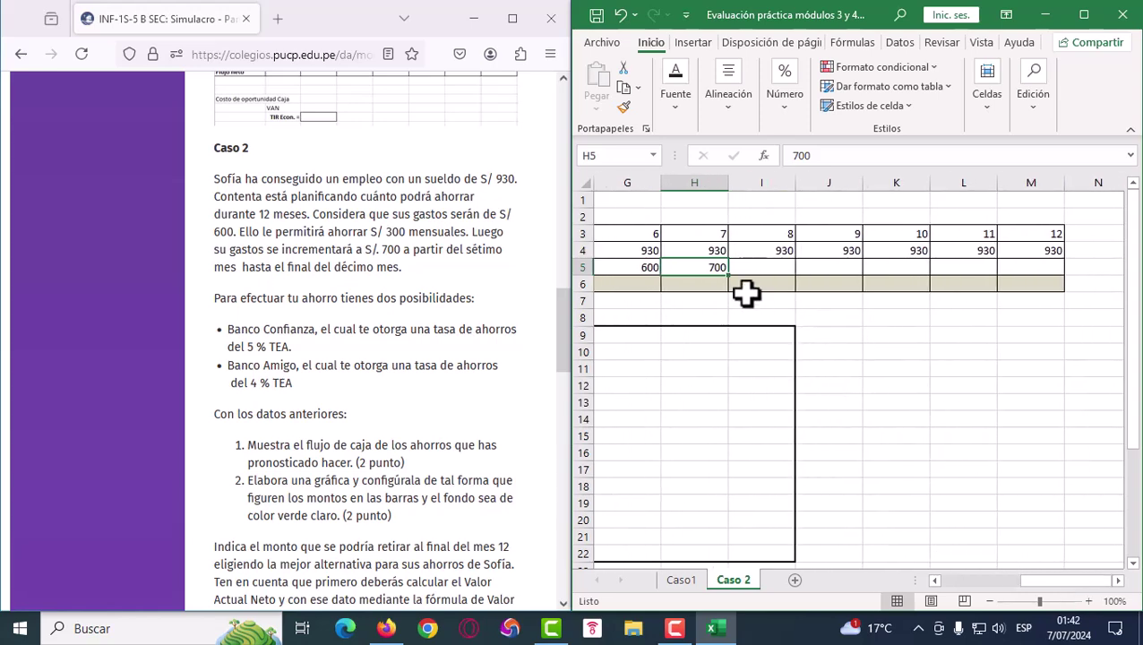
left_click_drag(728, 276, 1053, 283)
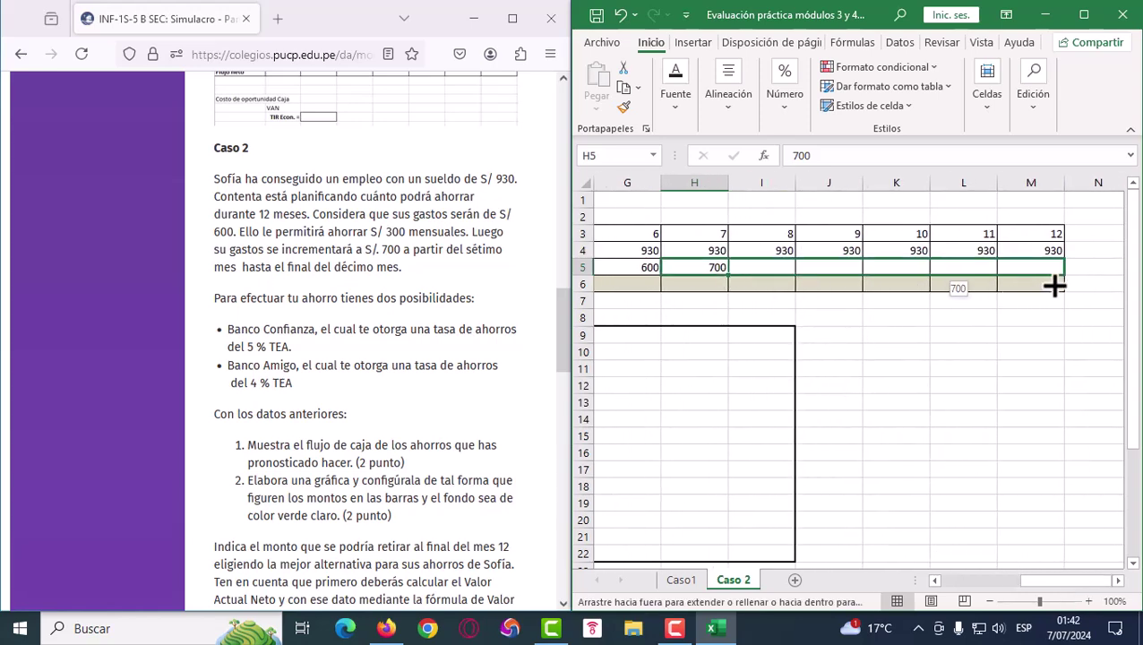
mouse_move(1039, 581)
left_mouse_down()
mouse_move(966, 579)
mouse_move(942, 592)
left_mouse_up()
Enter =B4-B5 in B6 and fill it to M6, giving 330 then 230
left_click(747, 281)
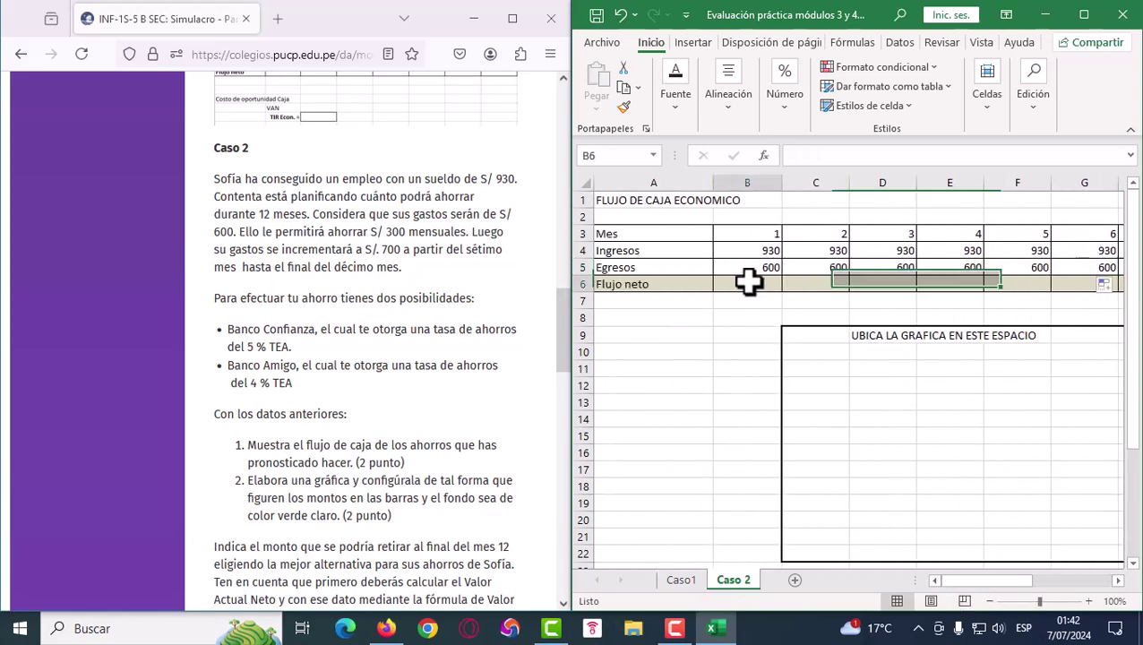
type("=")
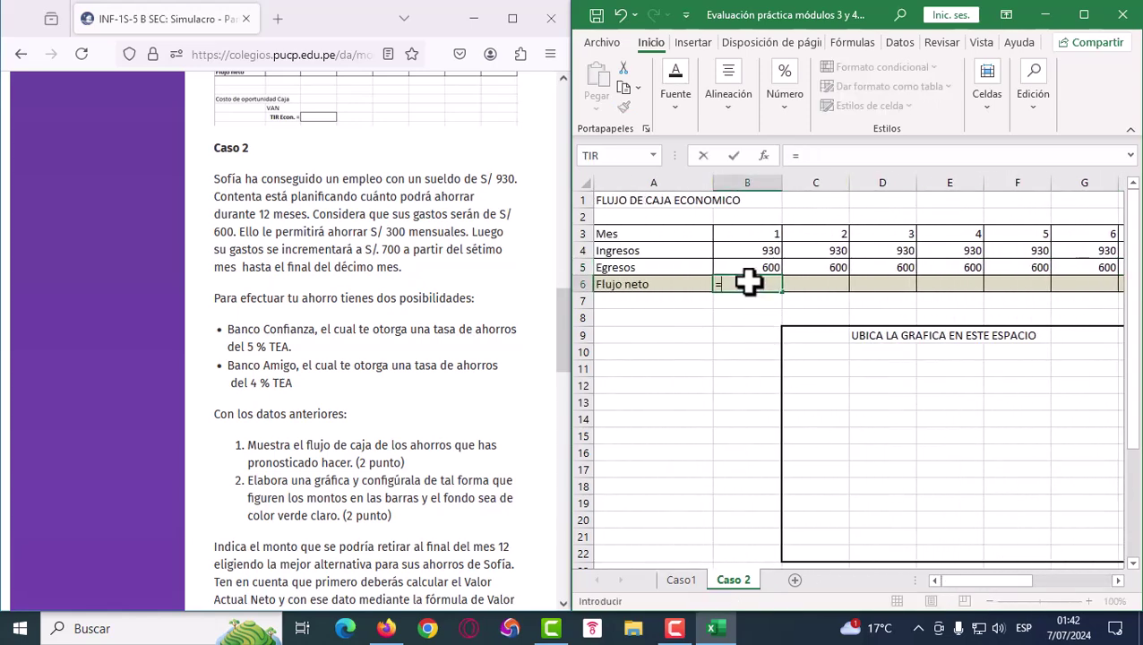
left_click(755, 254)
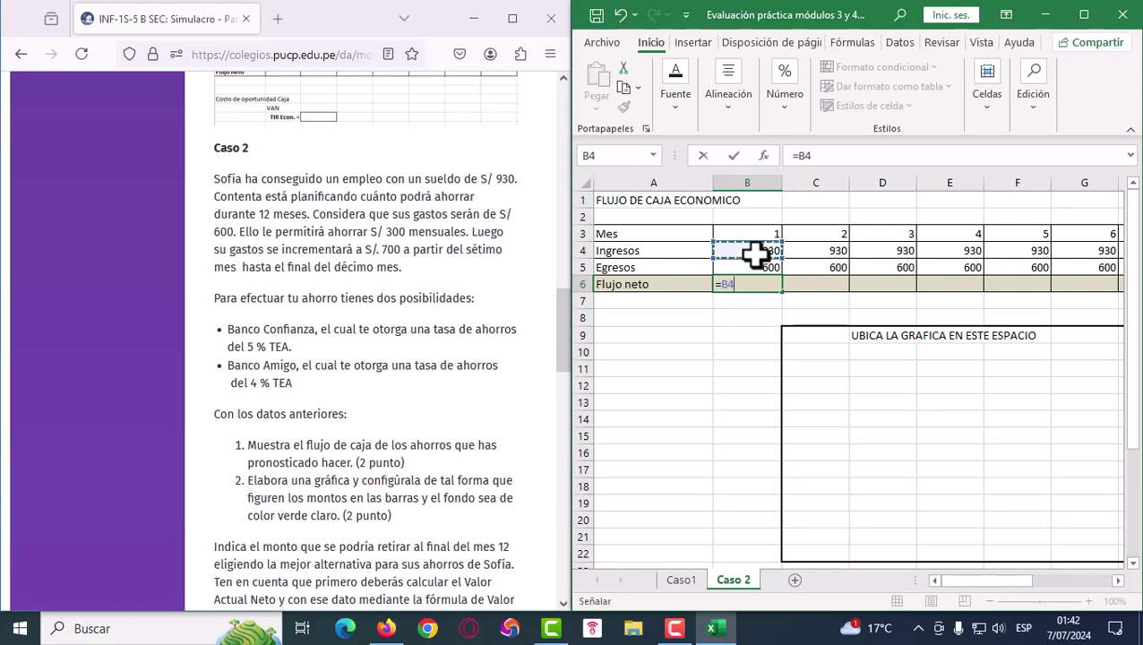
type("-")
left_click(762, 267)
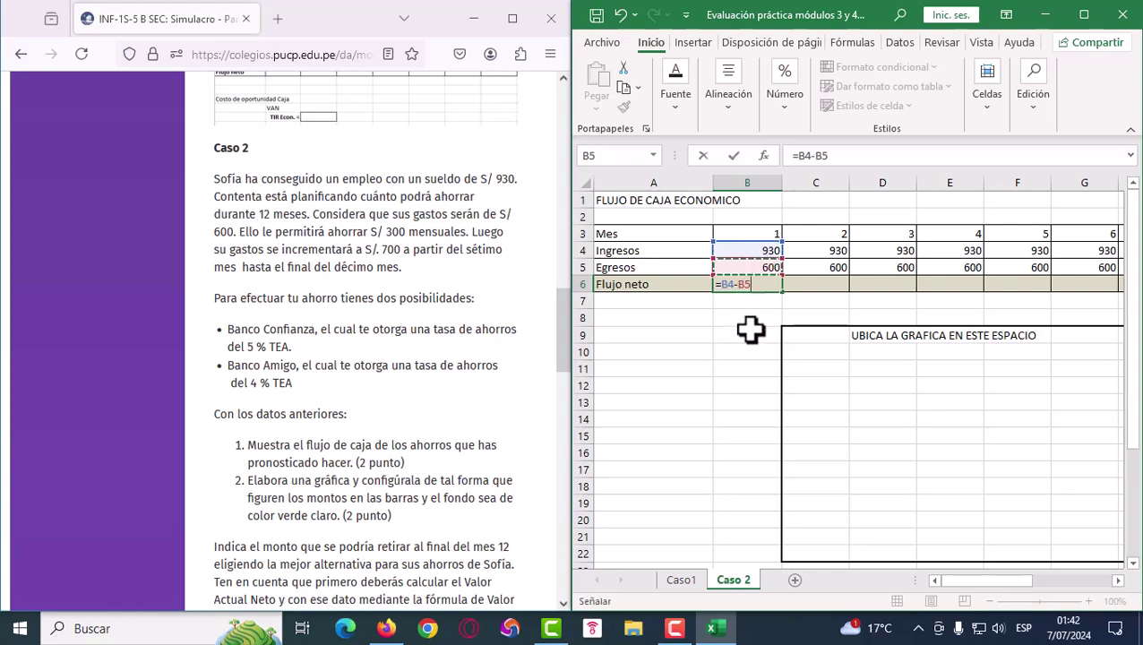
key("Return")
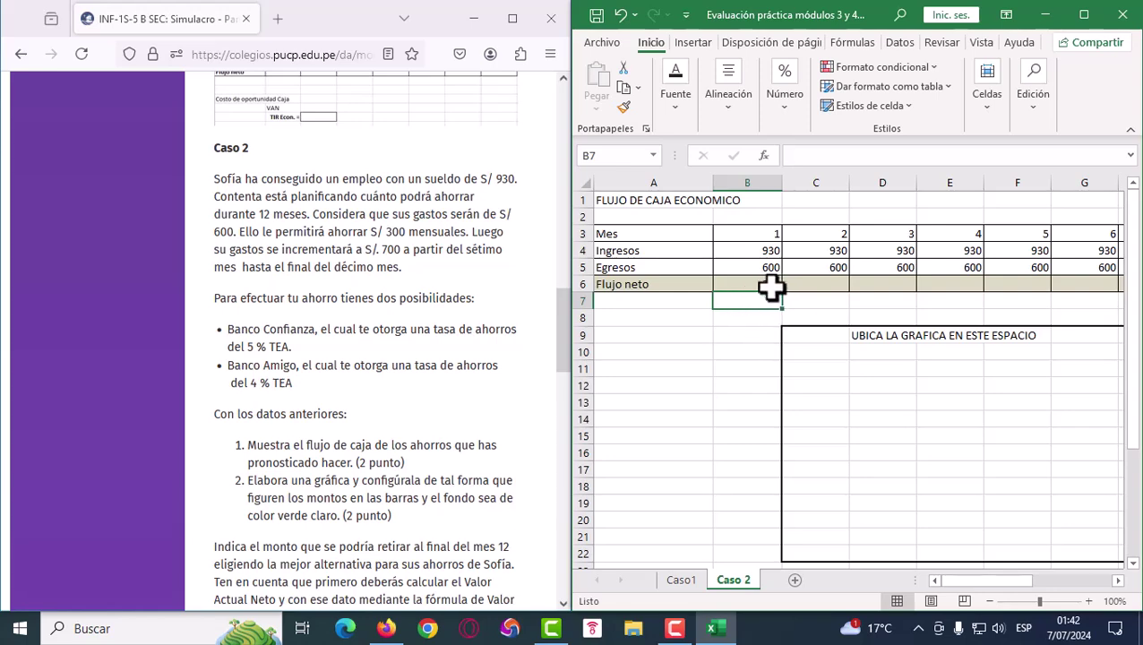
left_click(766, 283)
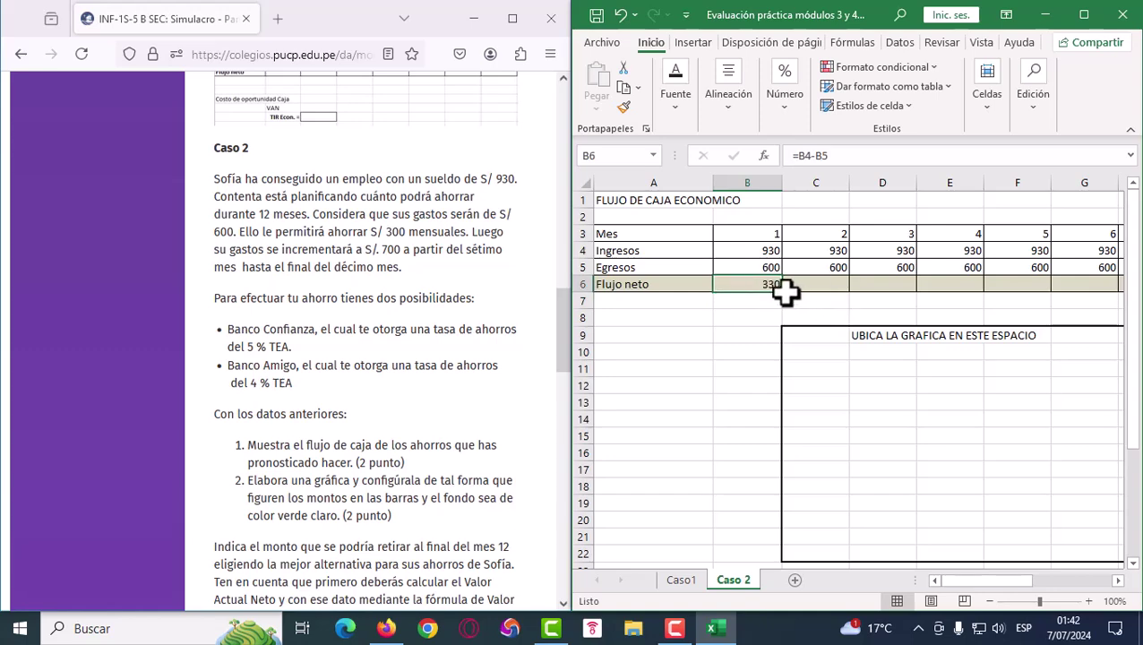
left_click_drag(787, 295, 1138, 289)
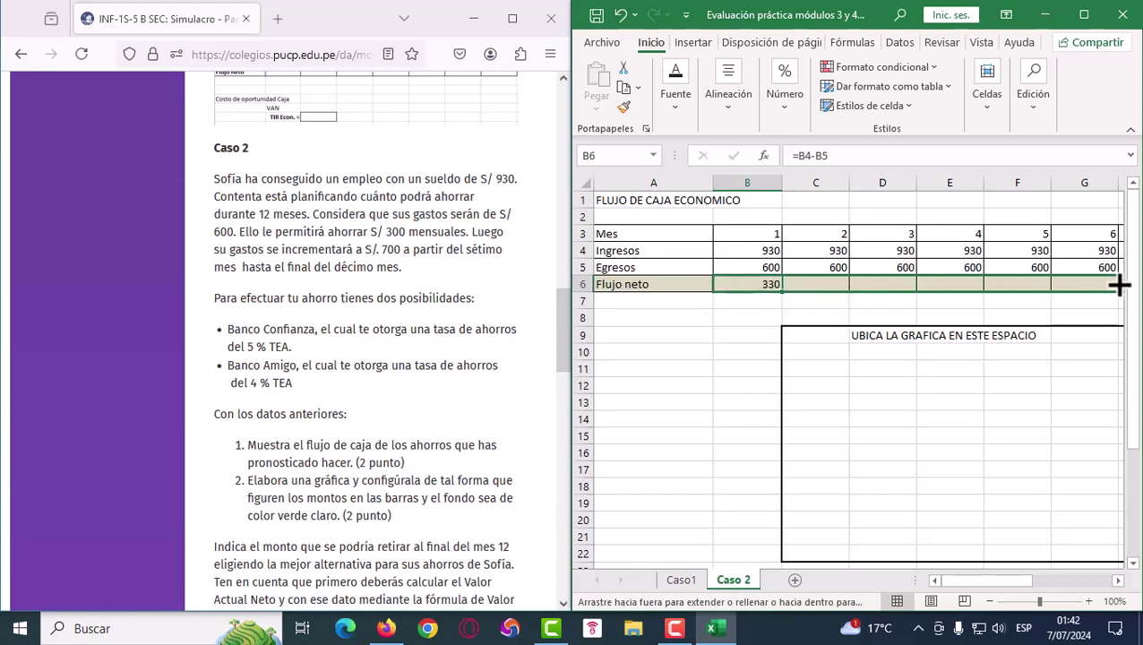
left_click_drag(1138, 289, 1054, 283)
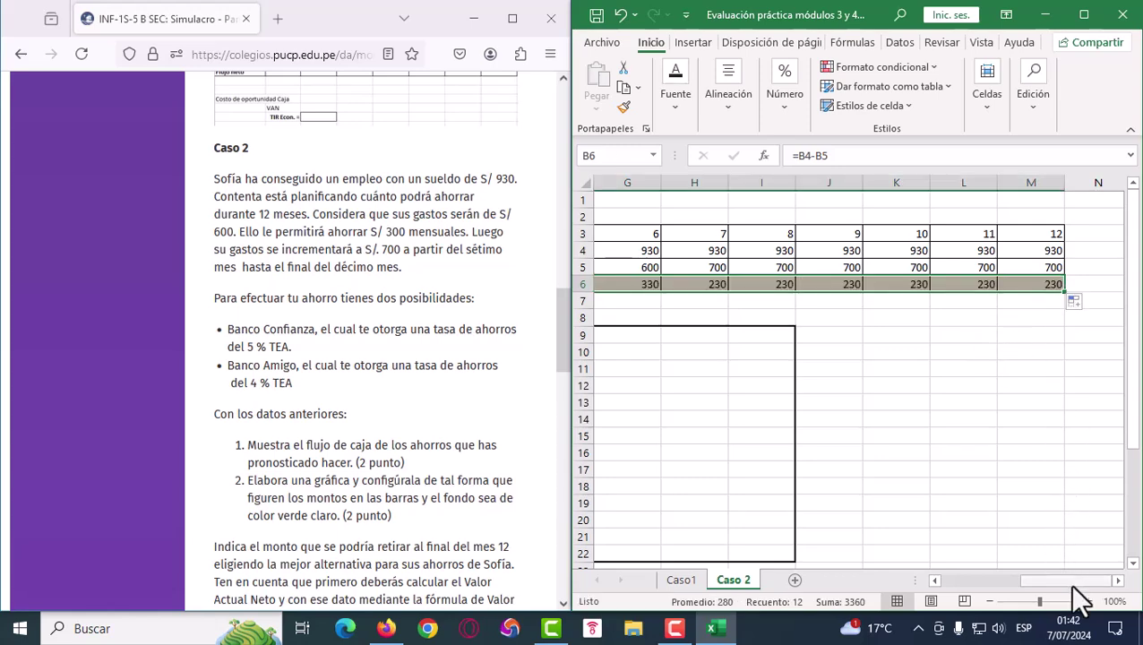
left_click_drag(1073, 584, 1022, 582)
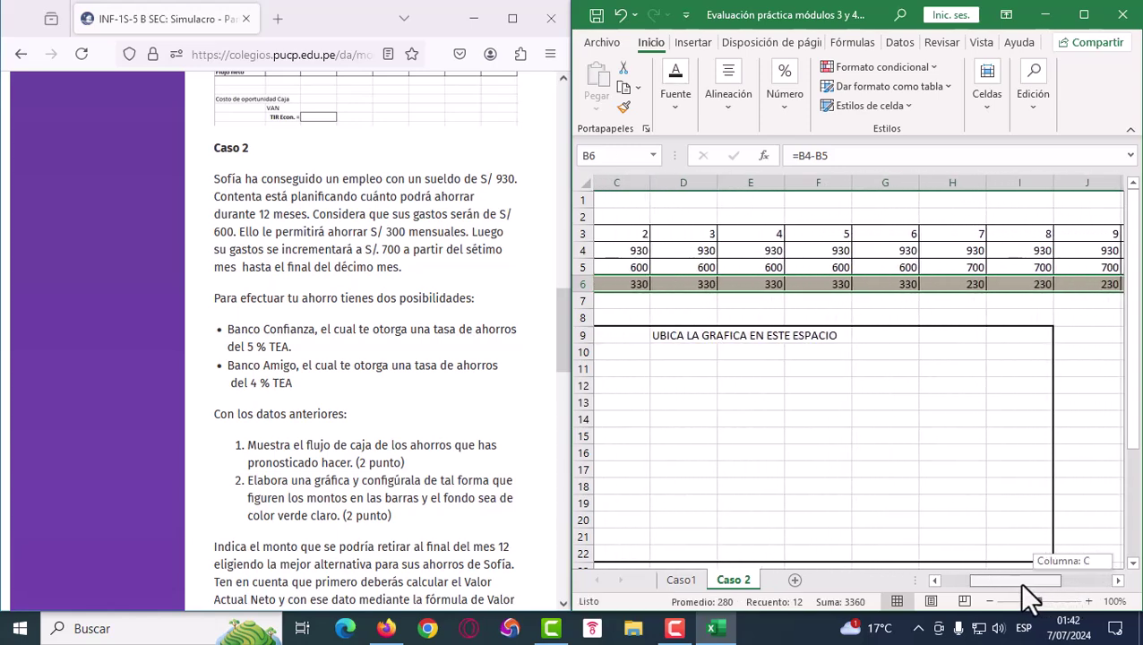
left_click_drag(1017, 581, 965, 581)
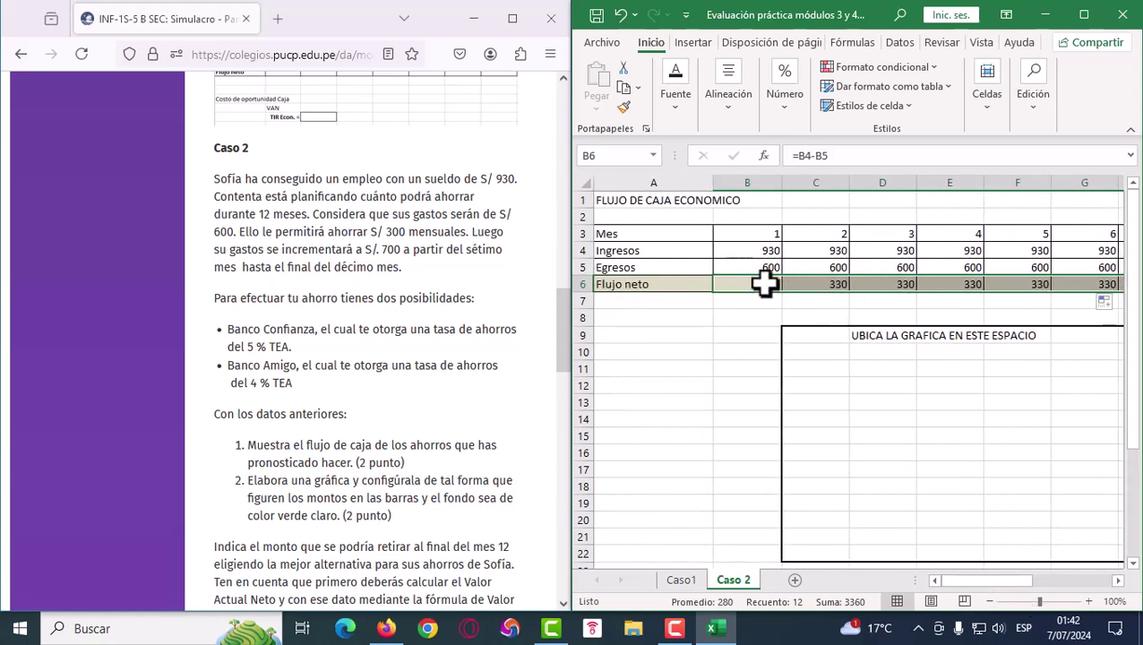
left_click(765, 283)
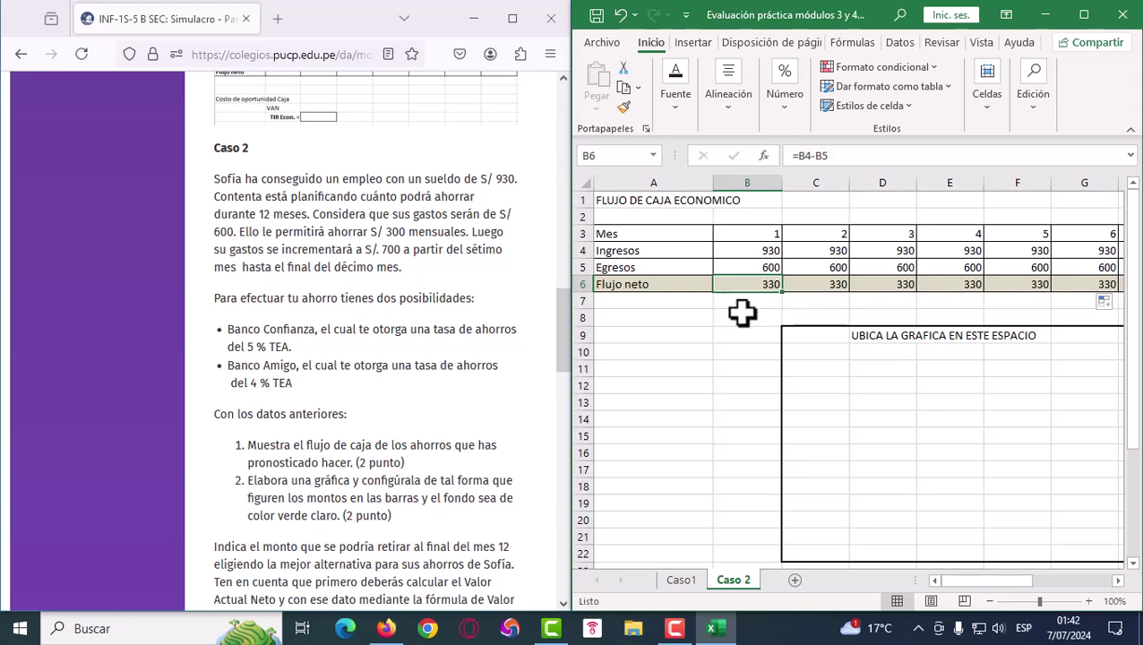
Select the month numbers B3:M3 together with the Flujo neto row B6:M6
scroll(417, 455, "down", 2)
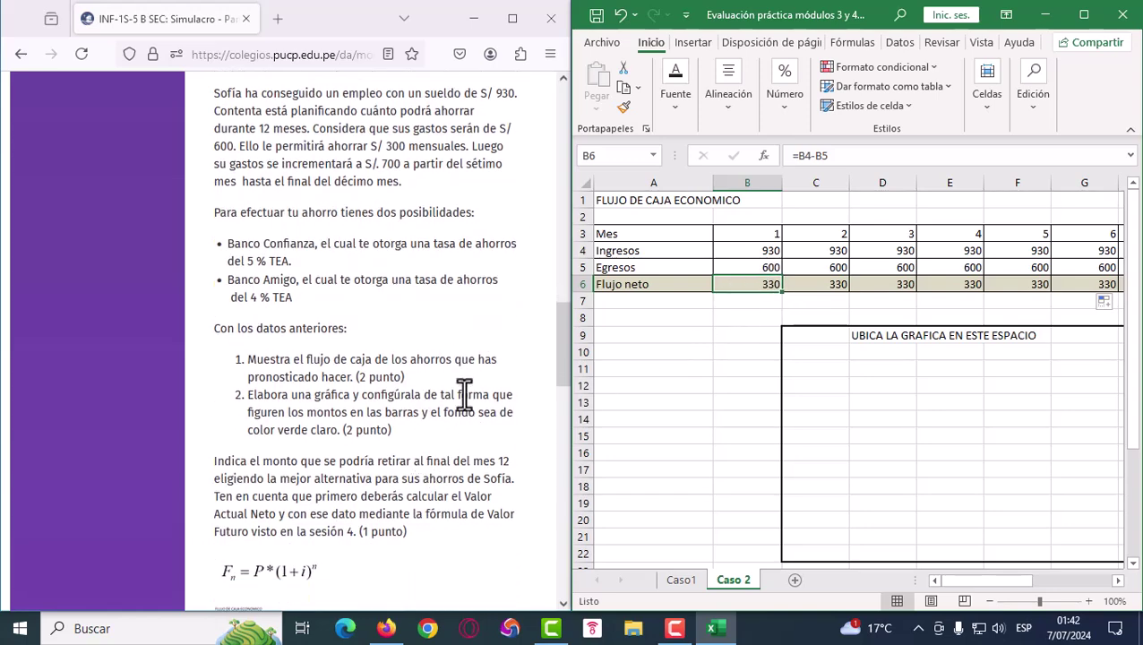
scroll(346, 427, "down", 2)
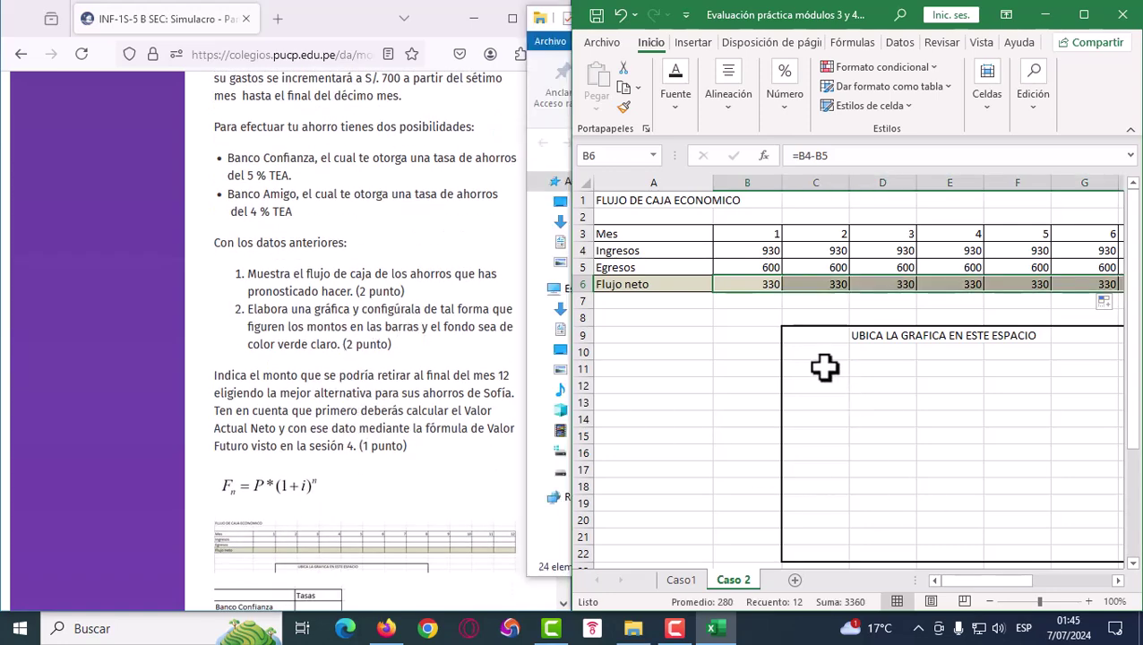
left_click(811, 353)
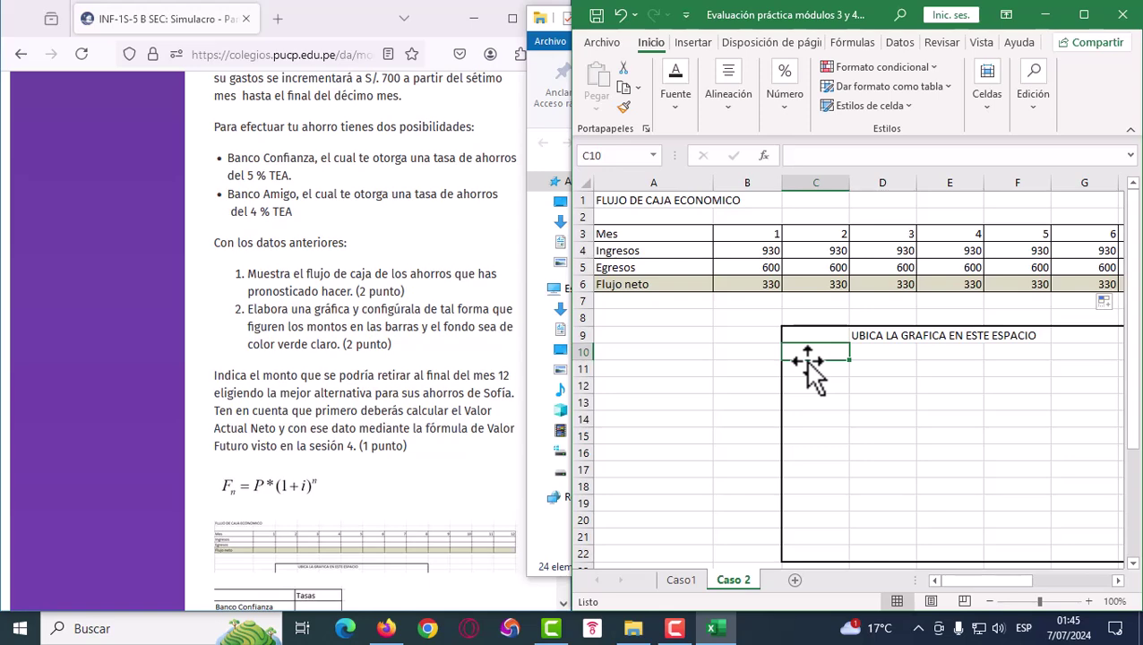
left_click_drag(730, 232, 1089, 235)
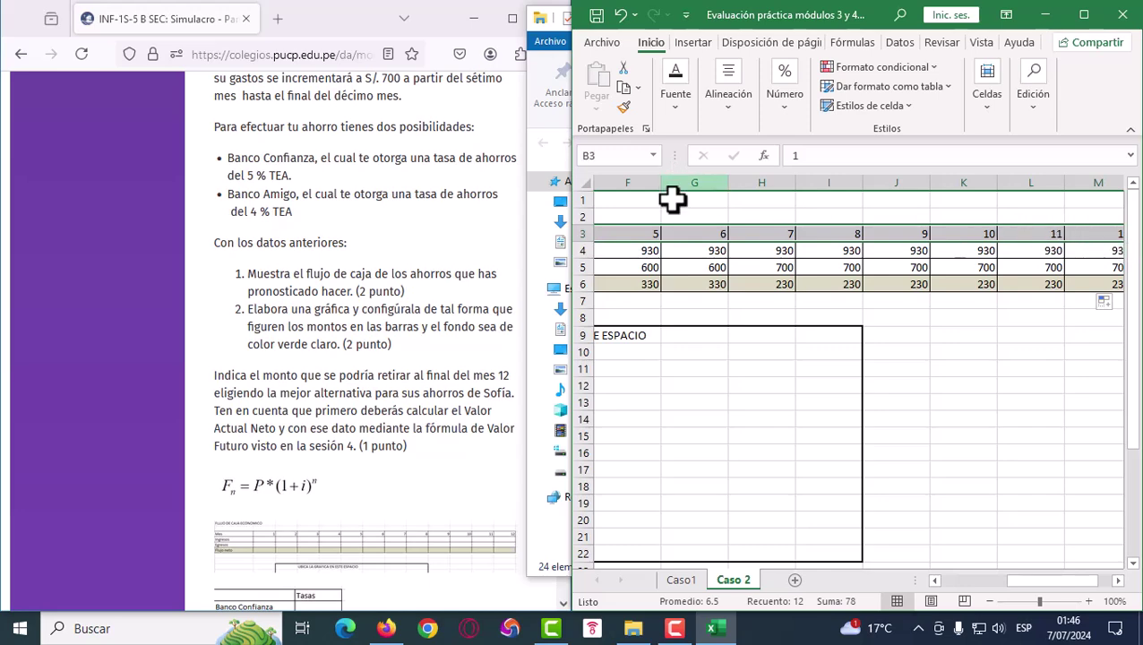
mouse_move(1035, 580)
left_mouse_down()
mouse_move(985, 592)
mouse_move(952, 579)
left_mouse_up()
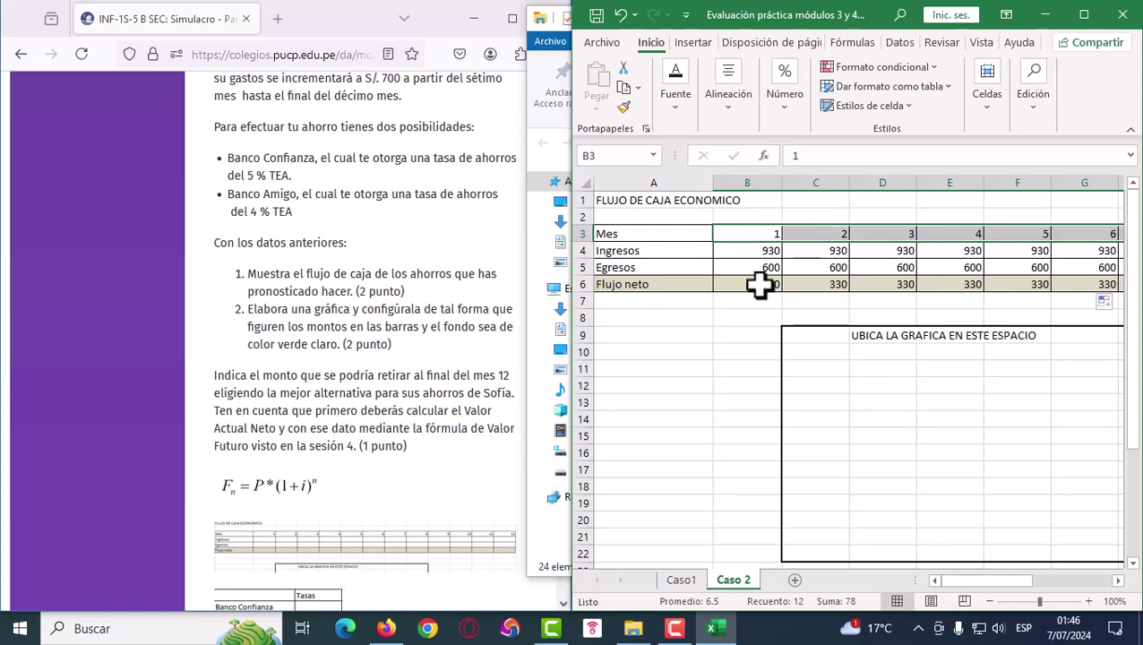
mouse_move(758, 284)
left_mouse_down("ctrl")
mouse_move(1134, 286)
mouse_move(978, 285)
left_mouse_up("ctrl")
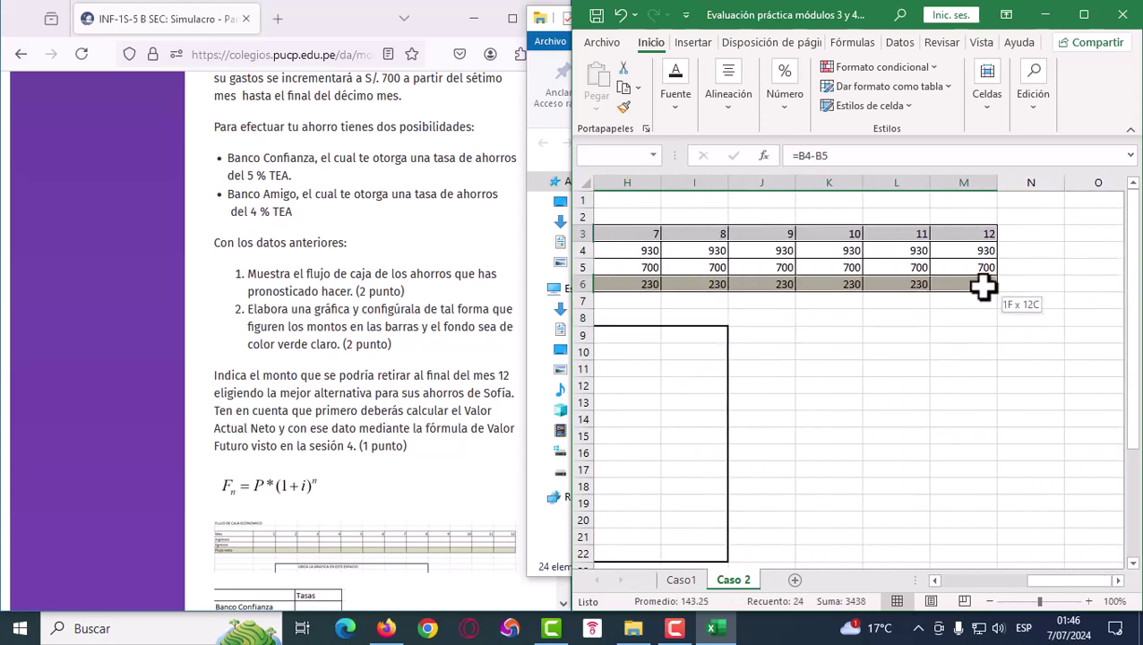
Insert a clustered column chart of the selected month and Flujo neto data
left_click(688, 46)
left_click(864, 68)
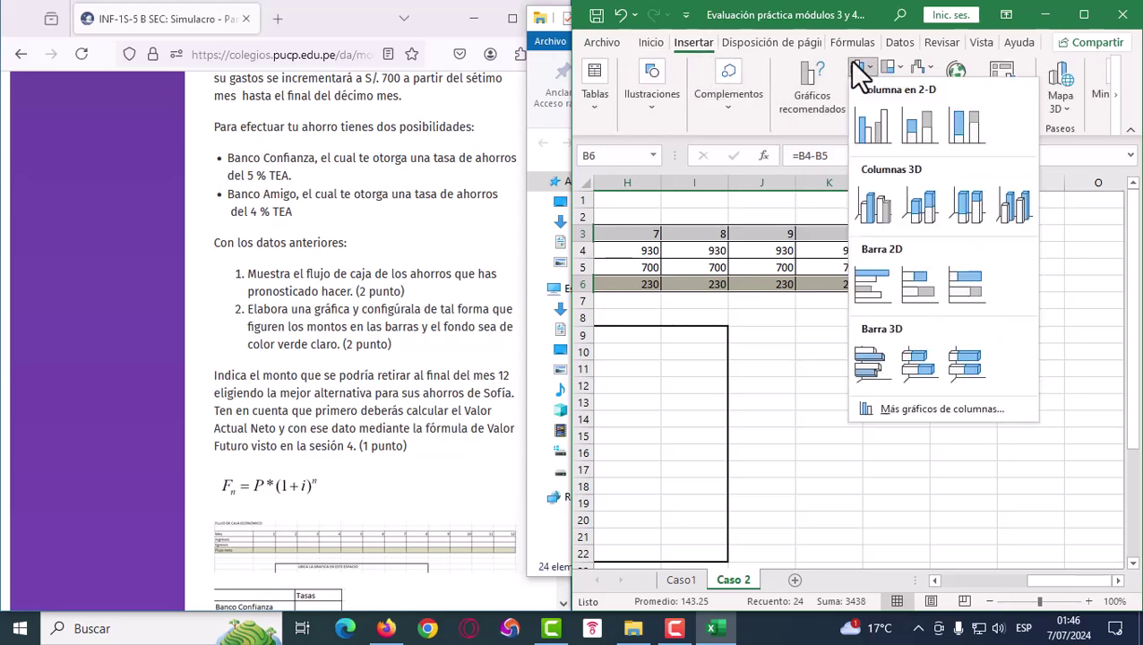
left_click(885, 124)
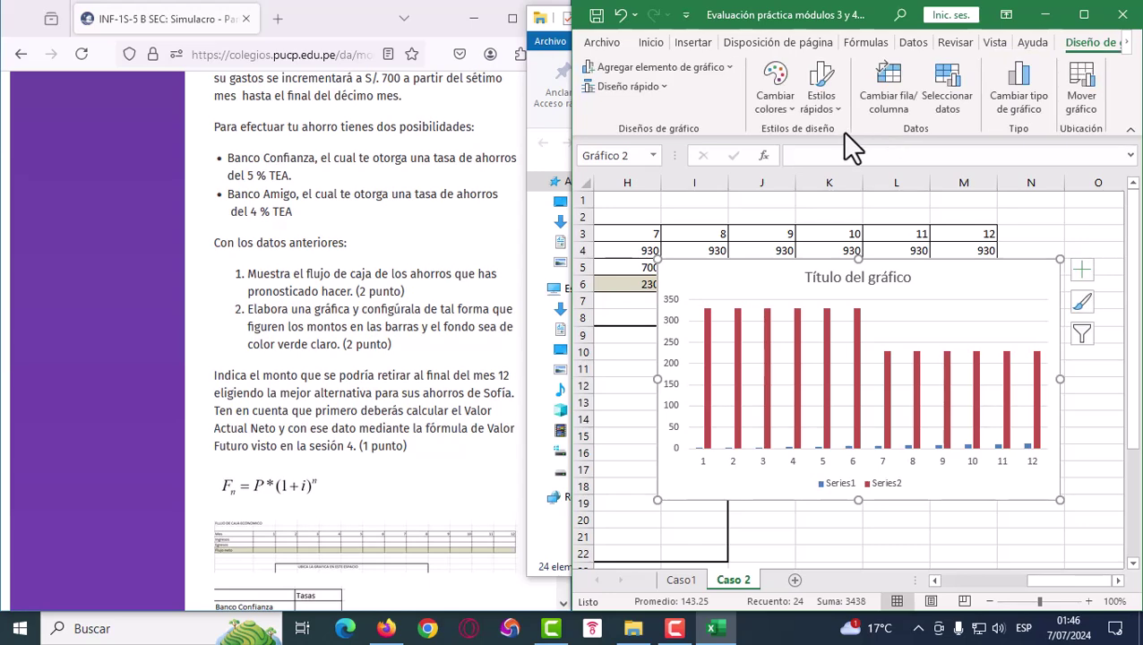
Move and resize the chart to fit the 'UBICA LA GRAFICA EN ESTE ESPACIO' box
left_click(875, 272)
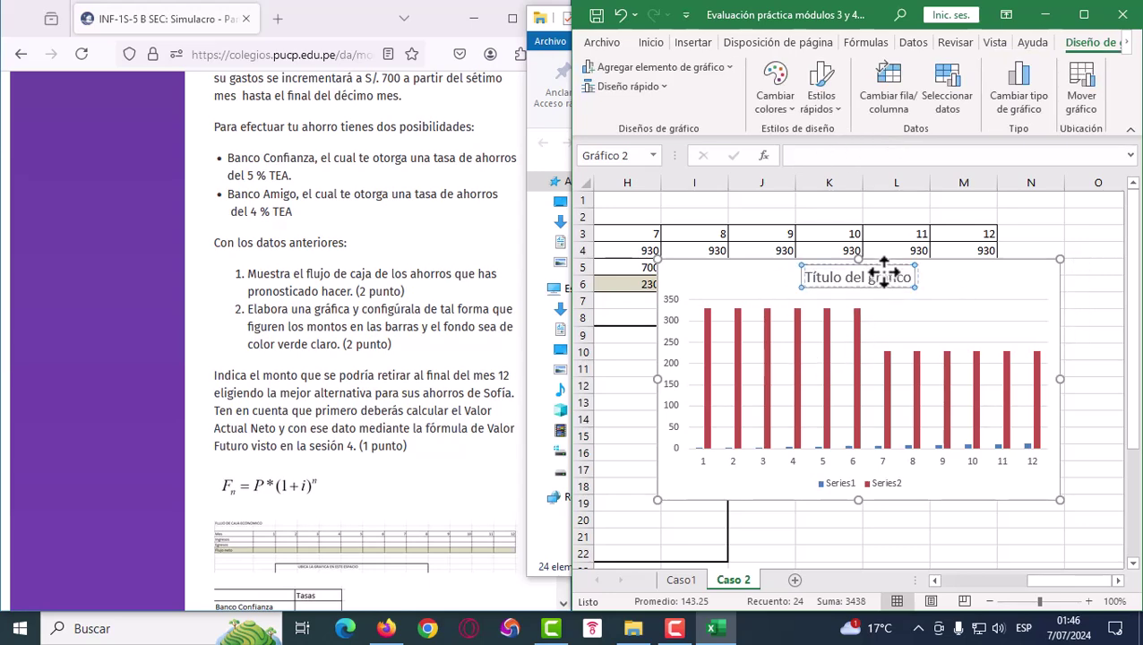
left_click_drag(880, 275, 843, 309)
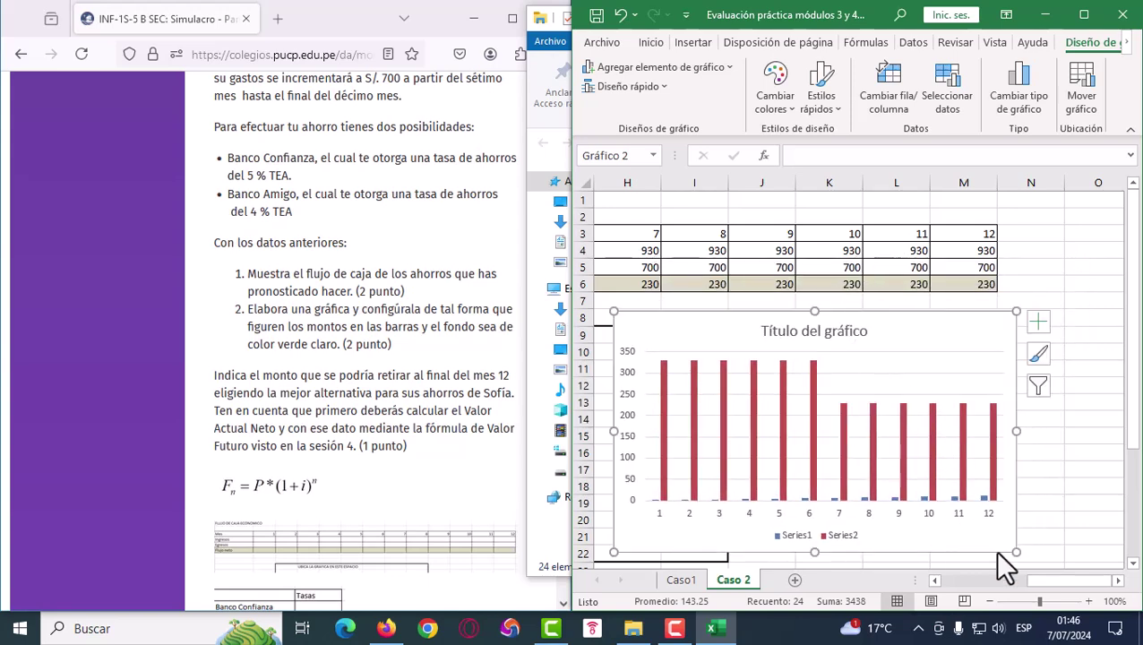
left_click_drag(1072, 579, 1006, 581)
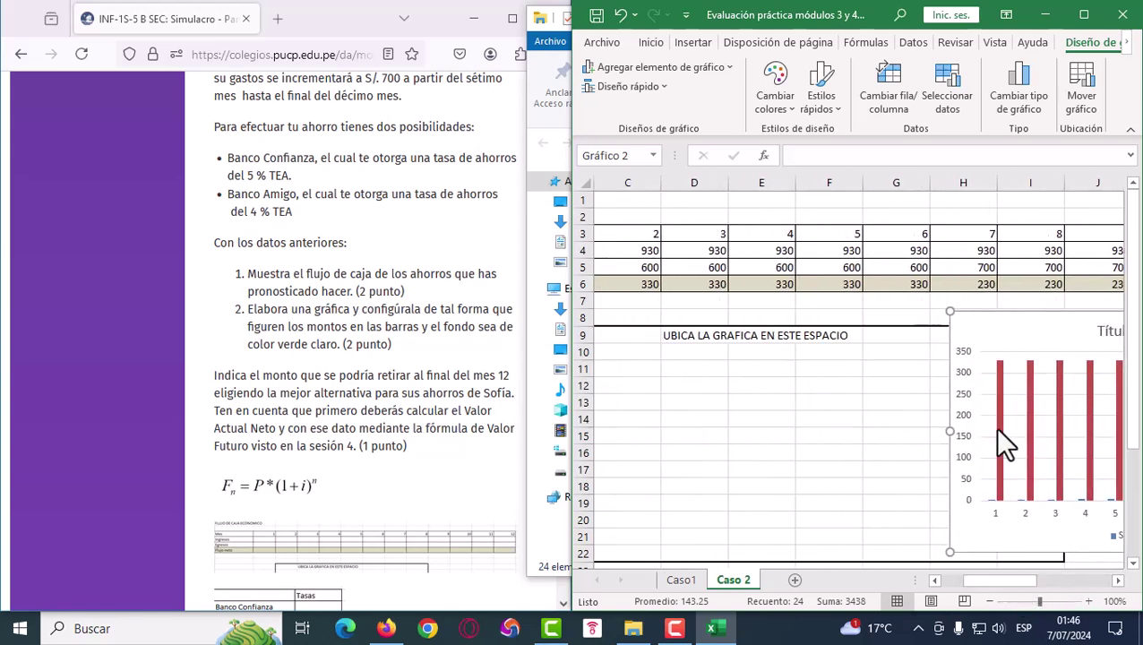
left_click_drag(1000, 306, 671, 326)
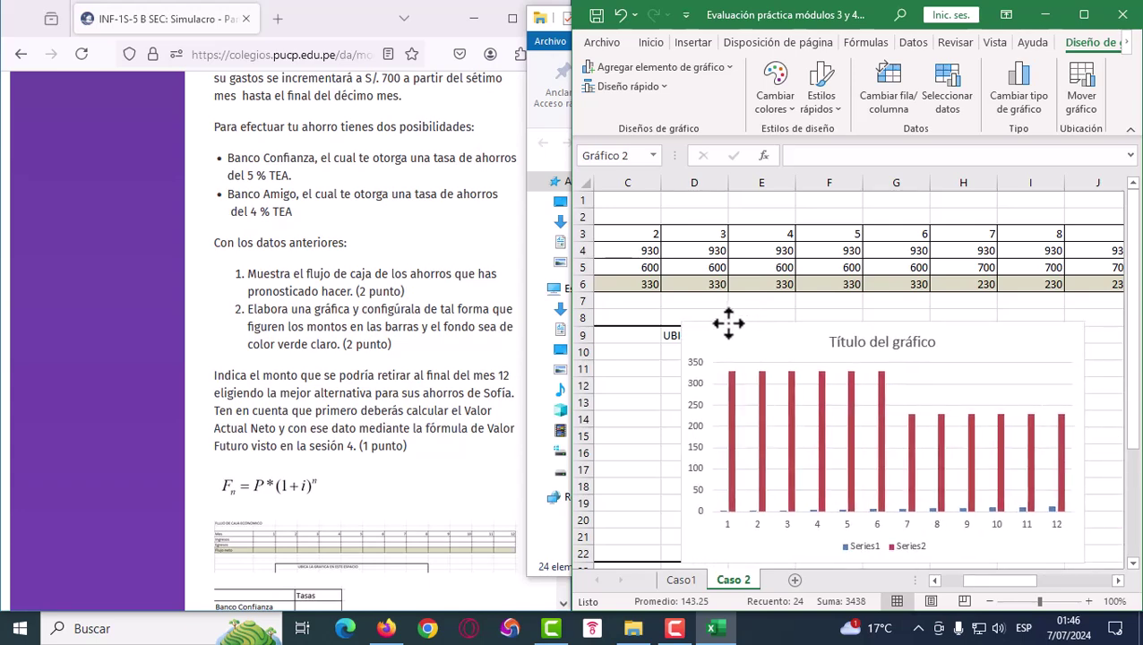
left_click_drag(975, 579, 958, 581)
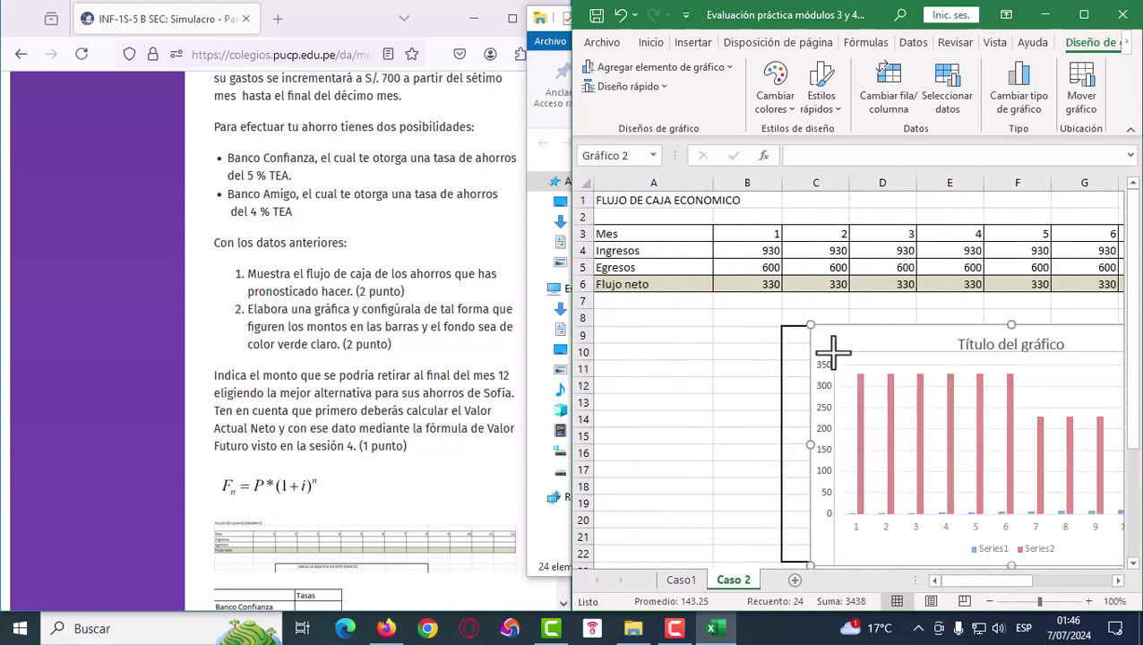
left_click_drag(810, 325, 834, 351)
left_click_drag(929, 355, 909, 351)
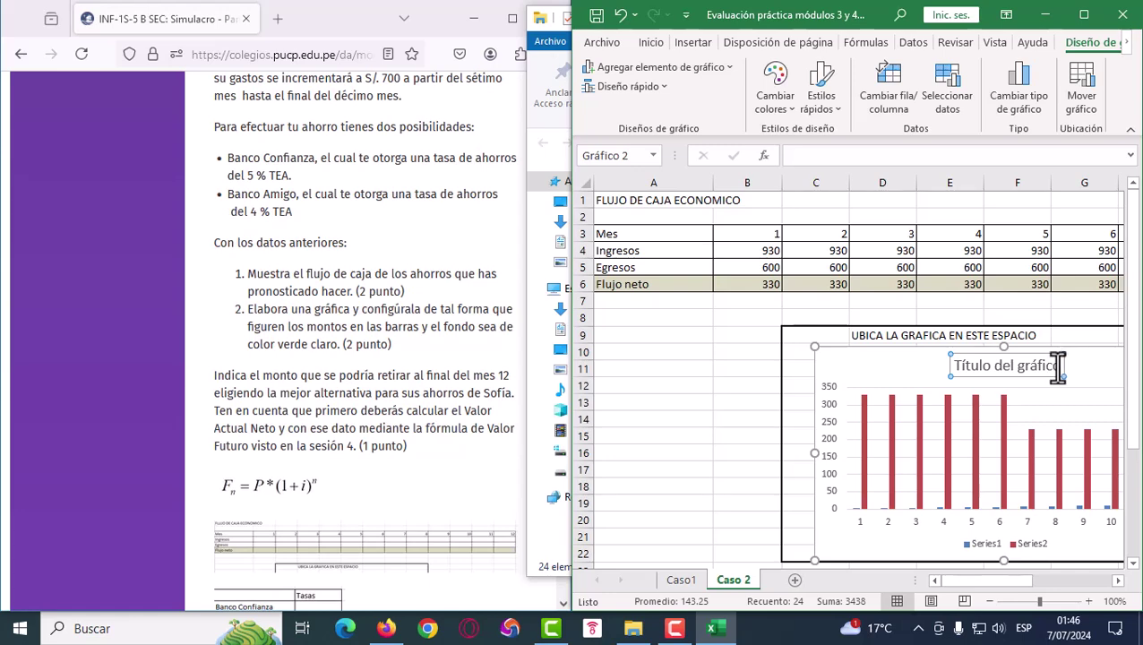
Replace the chart's placeholder title with 'FLUJO NETO'
left_click_drag(1057, 366, 952, 365)
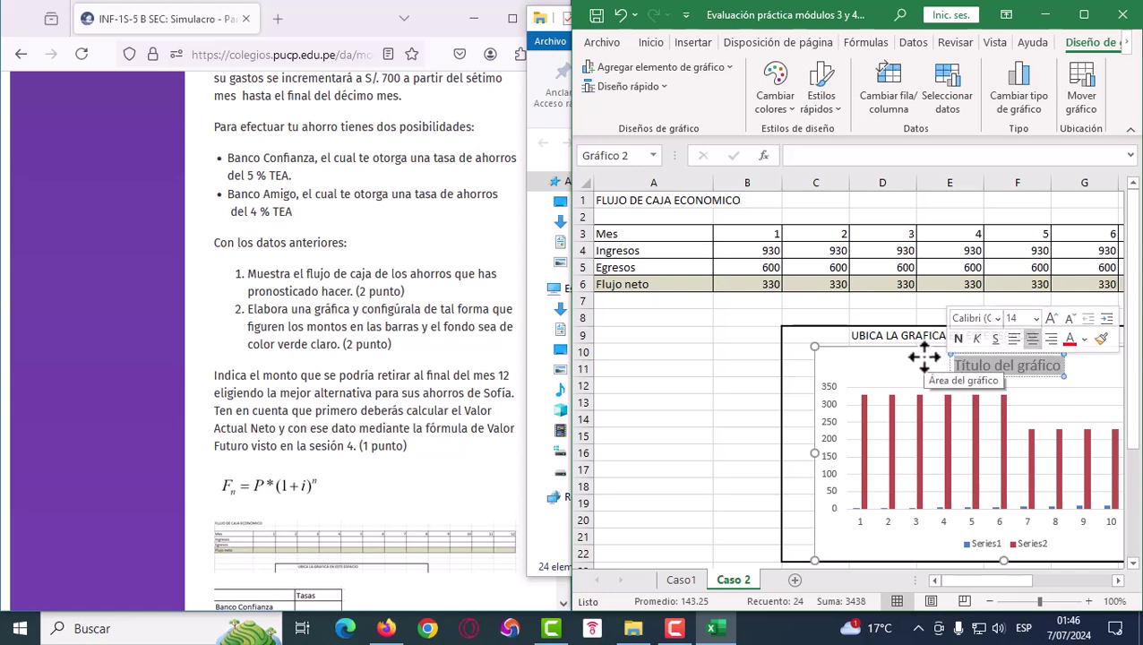
type("FLUJO")
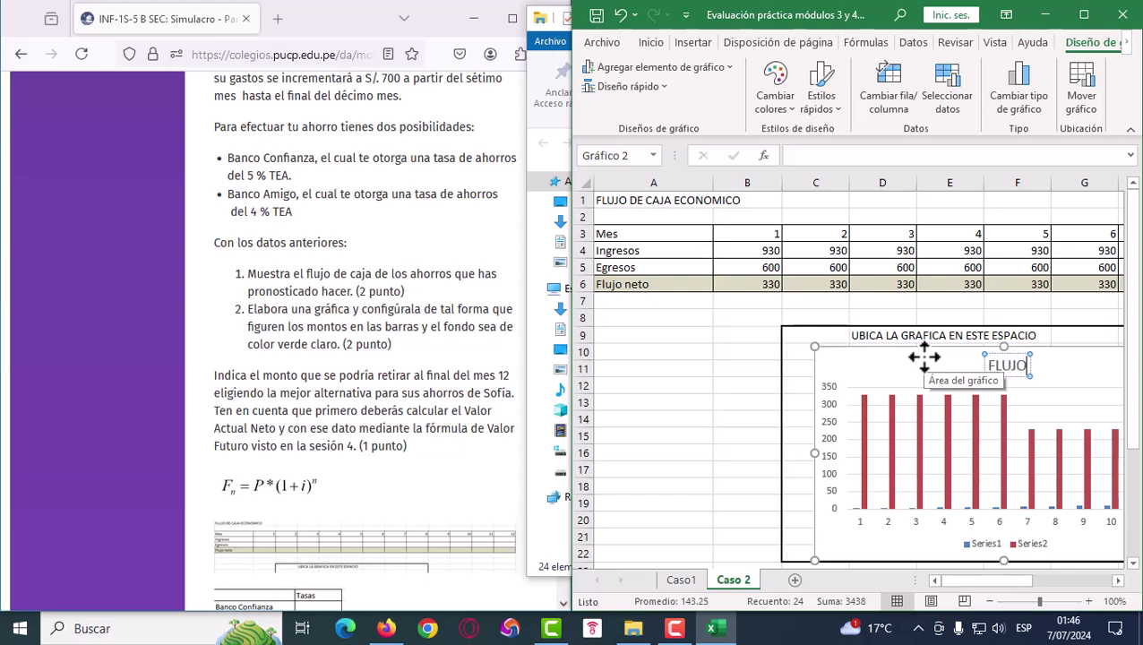
type(" NETO")
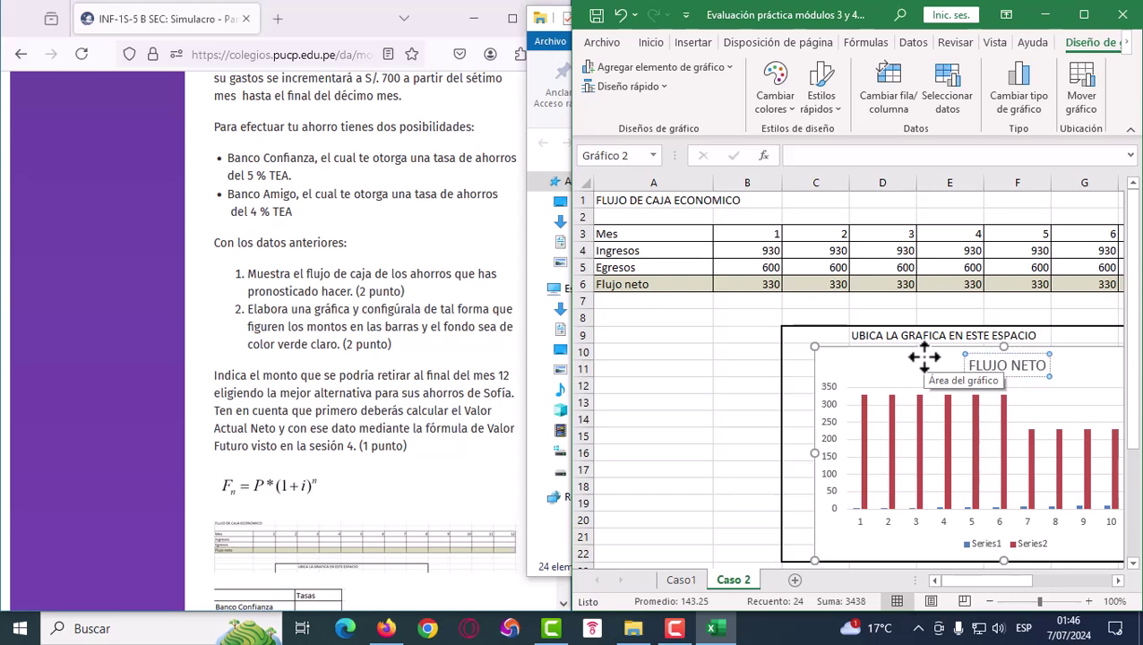
left_click(877, 346)
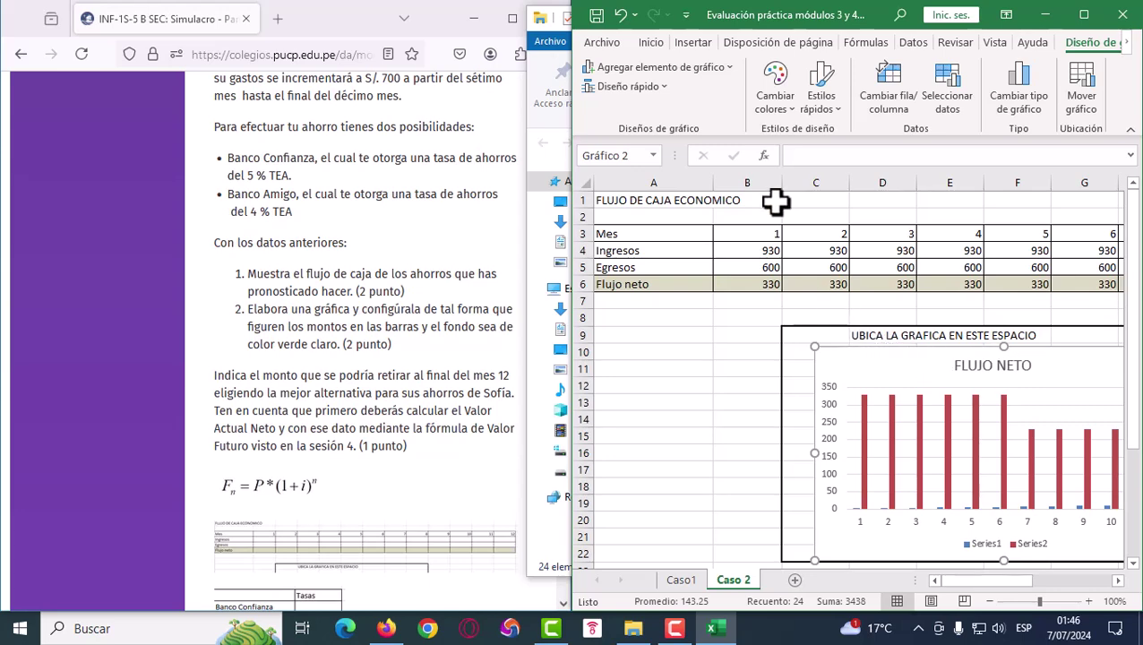
left_click(660, 89)
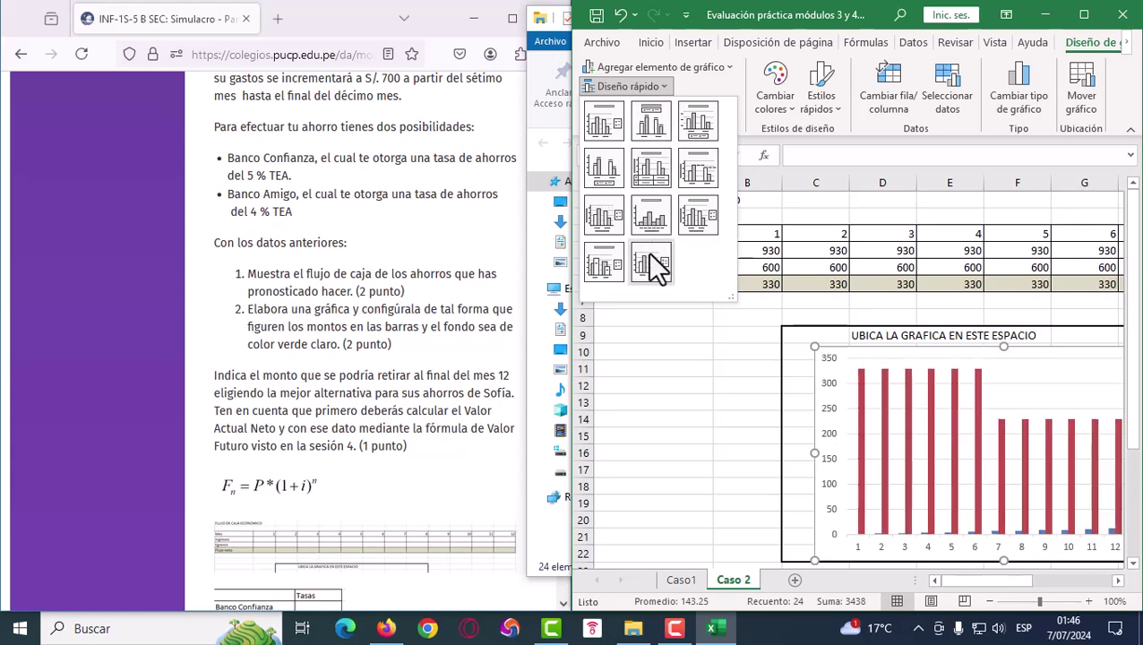
Apply a Quick Layout with value labels and lift the bar 1 label above its bar
left_click(591, 259)
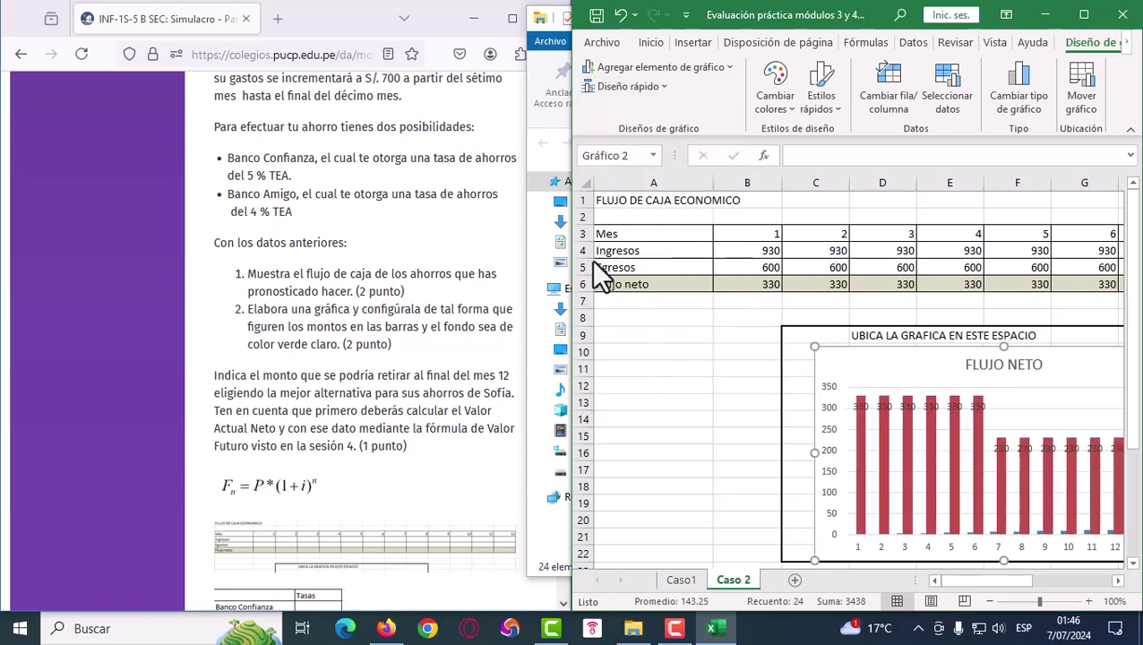
left_click(863, 406)
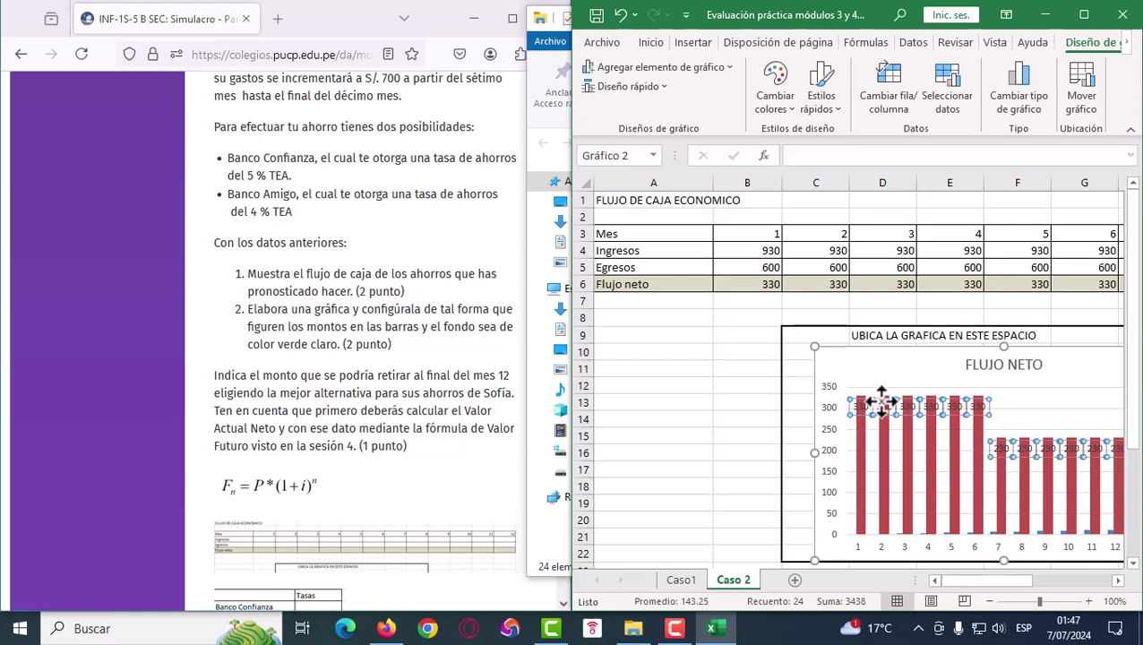
left_click(883, 405)
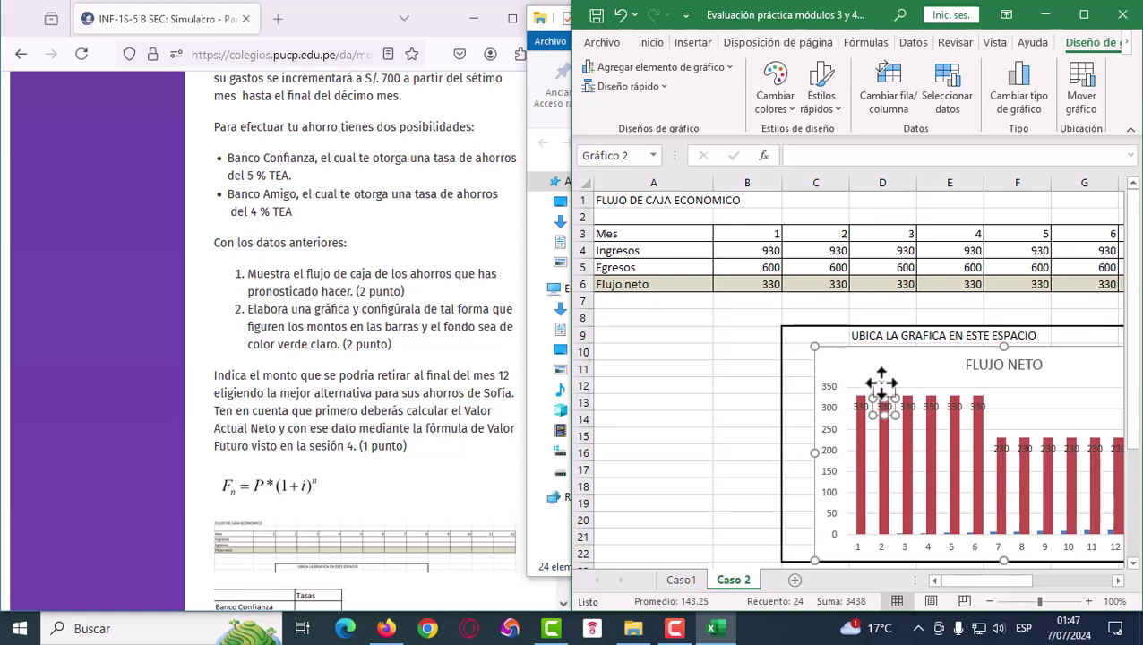
left_click(861, 404)
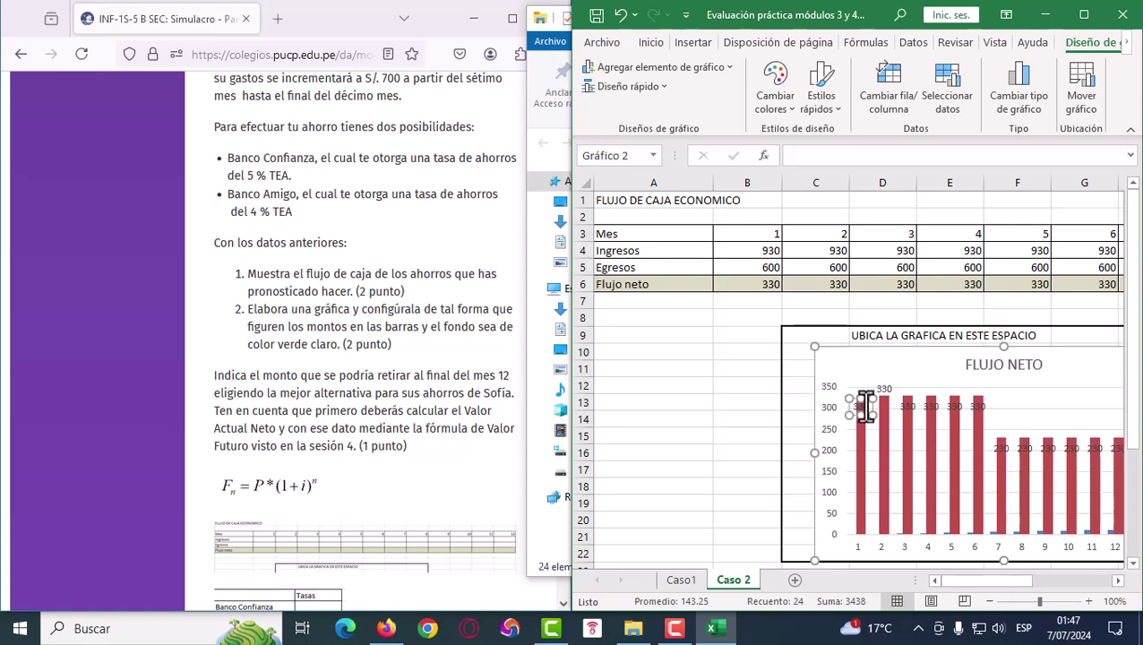
left_click(858, 428)
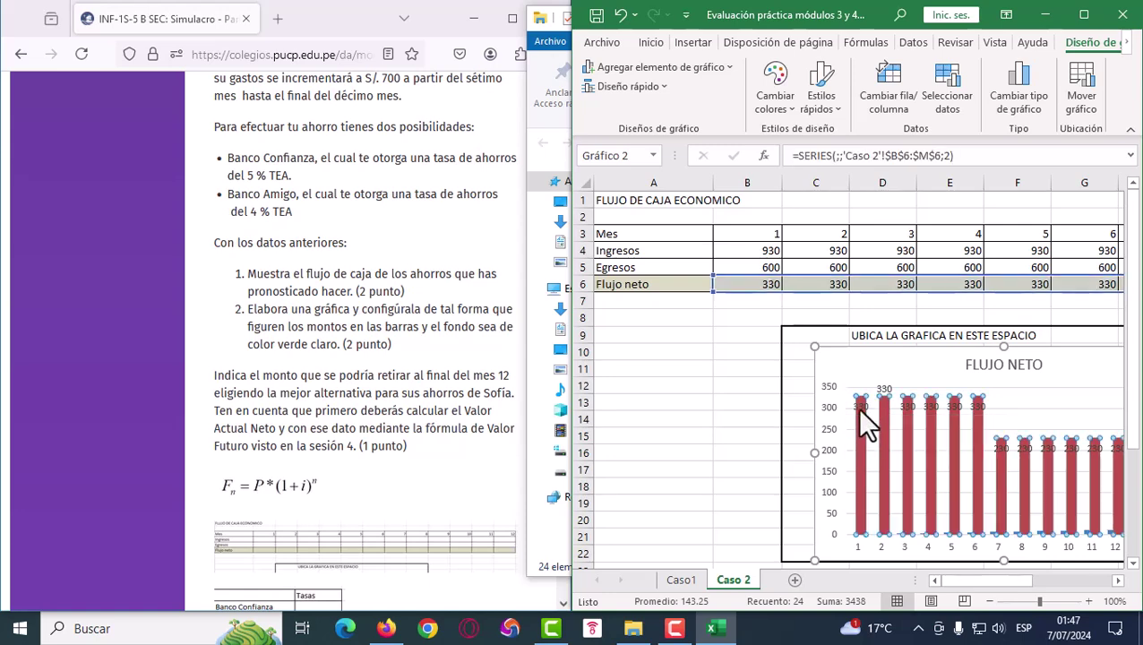
left_click(858, 405)
left_click_drag(858, 399, 859, 382)
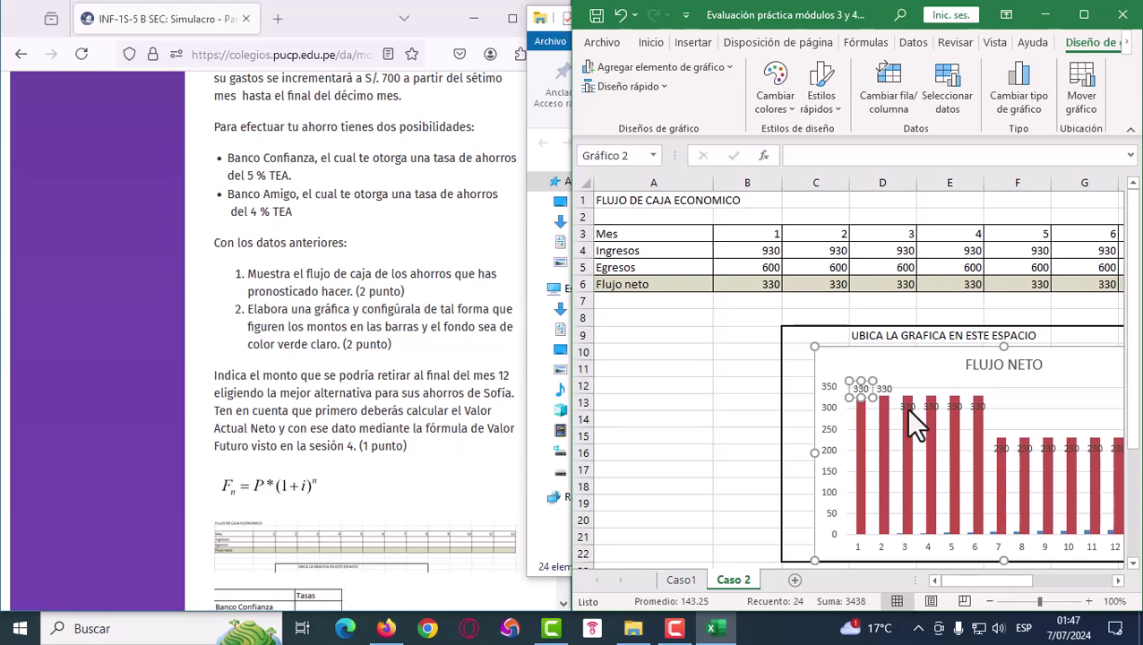
Lift the value labels of bars 3 and 5 above their bars
left_click(936, 407)
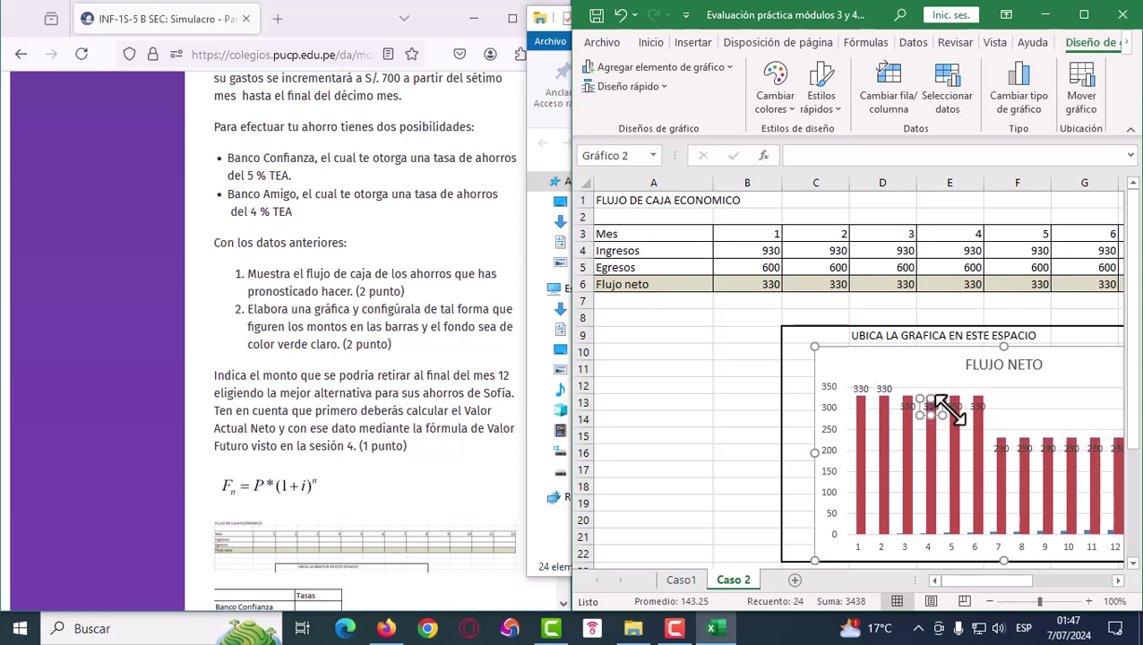
left_click_drag(943, 408, 954, 411)
left_click(950, 408)
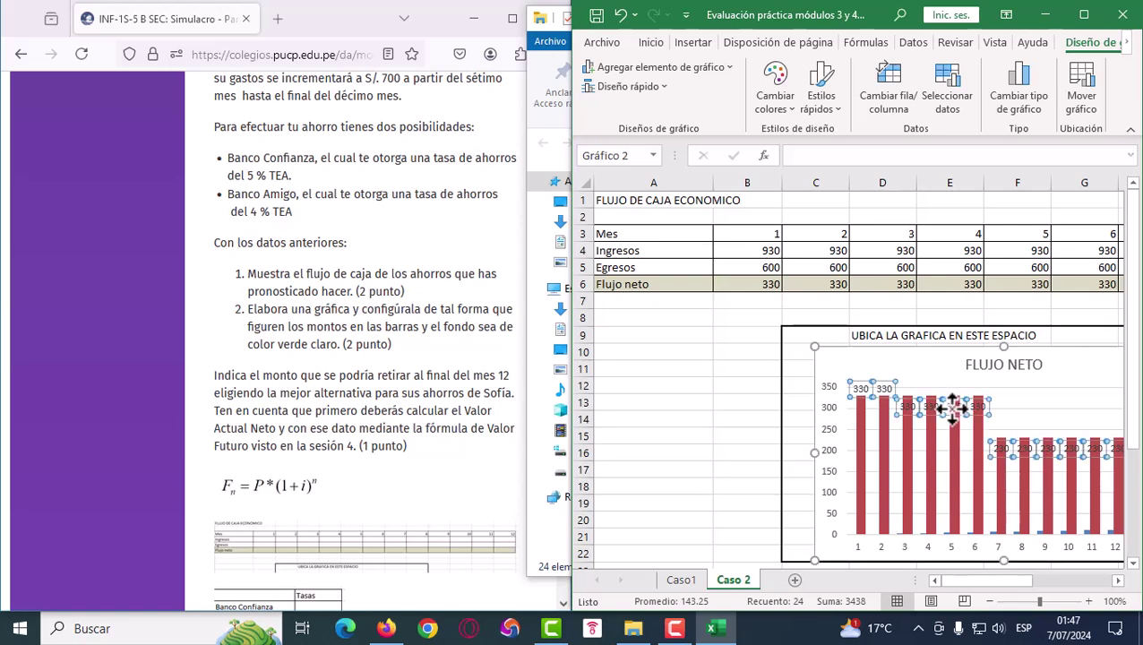
left_click(909, 403)
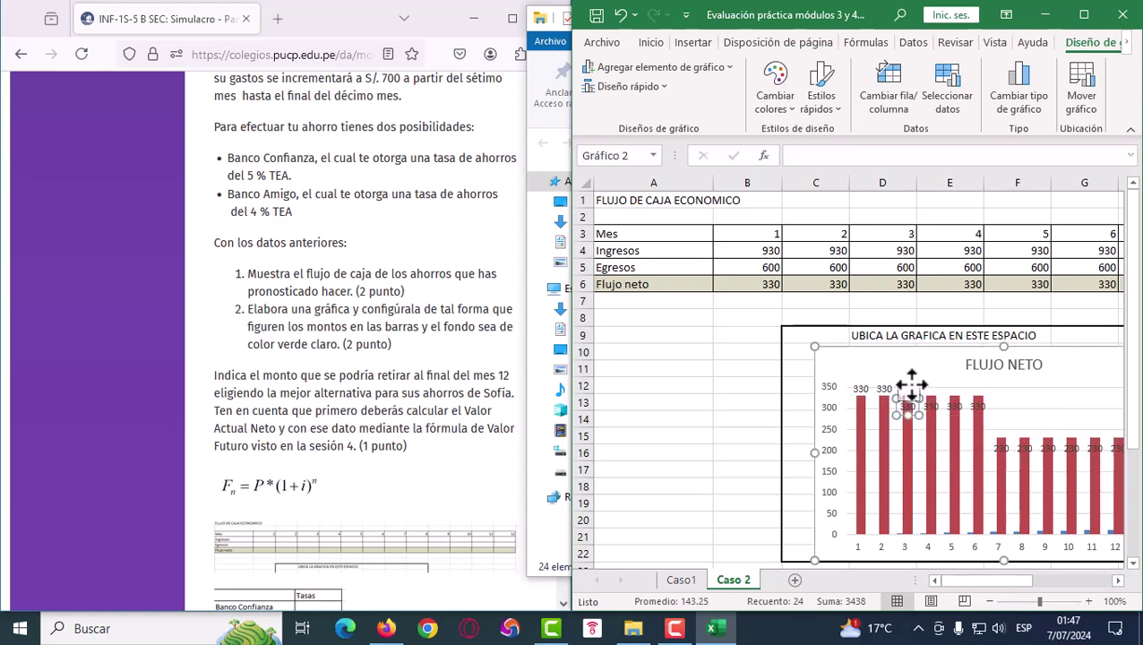
left_click_drag(909, 383, 909, 385)
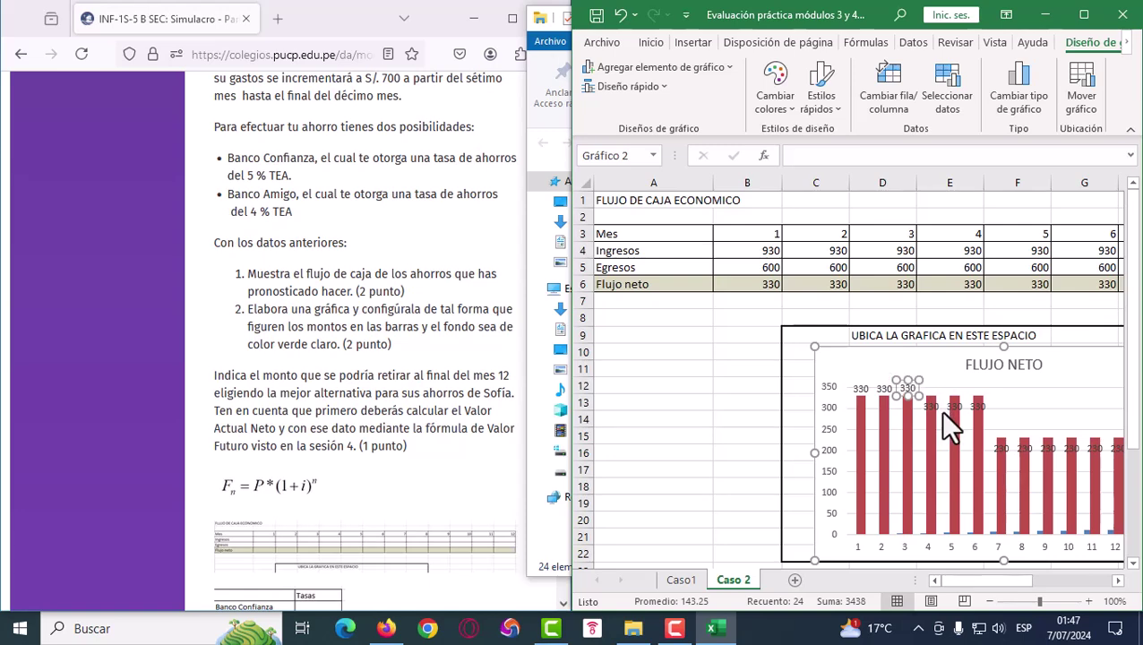
left_click(935, 406)
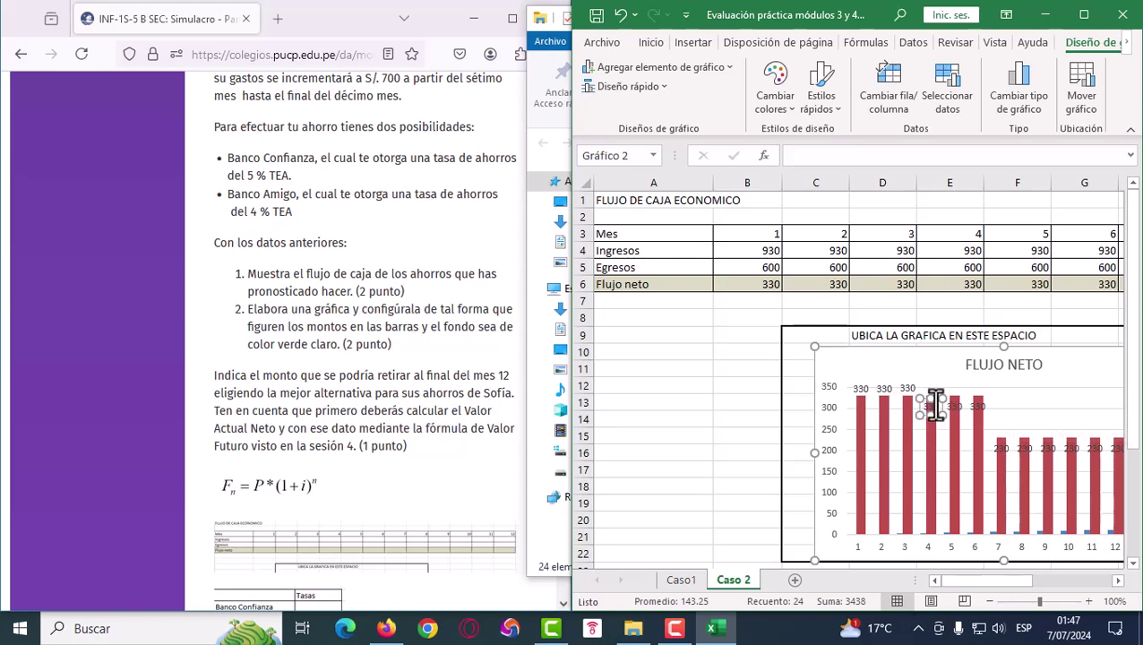
left_click(977, 406)
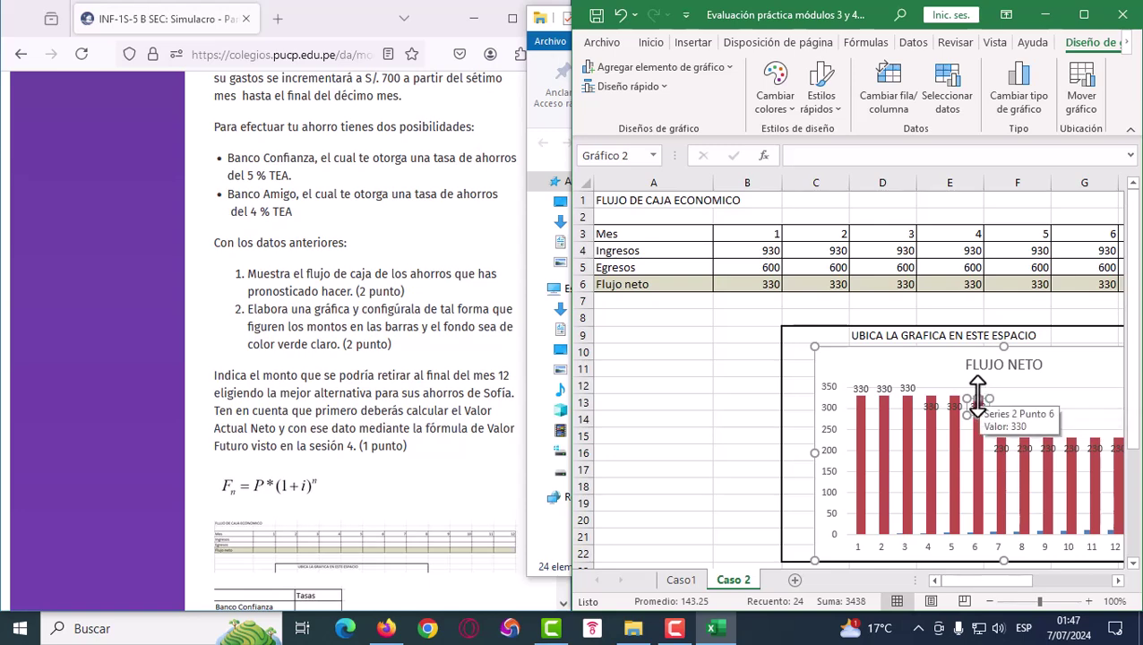
left_click(973, 420)
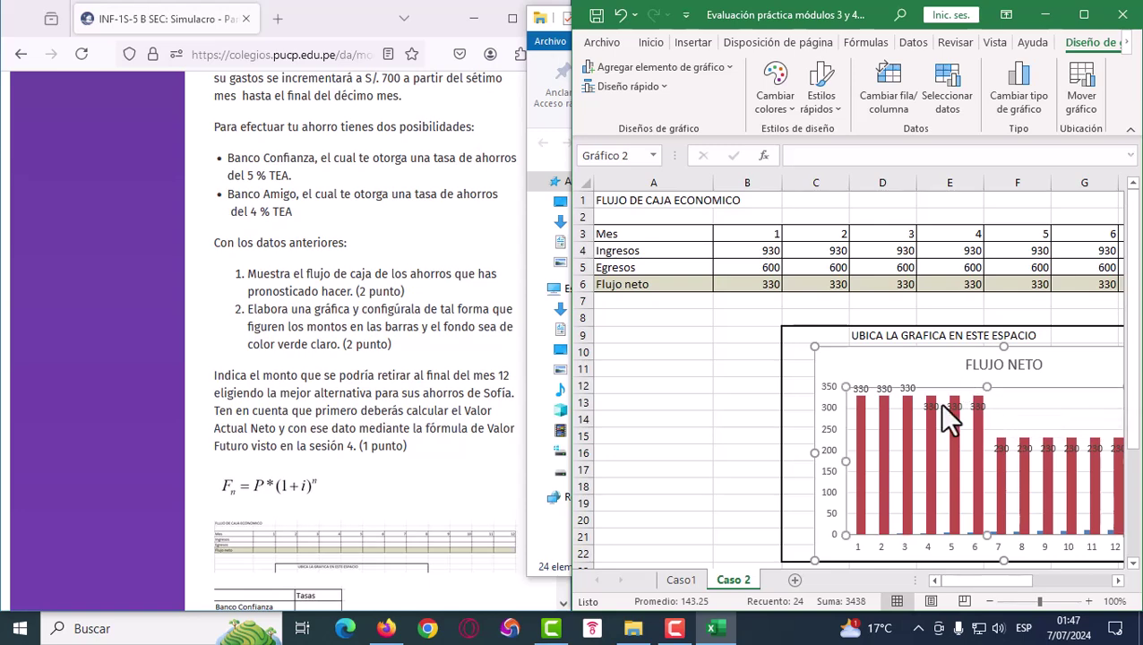
left_click(948, 408)
left_click(954, 404)
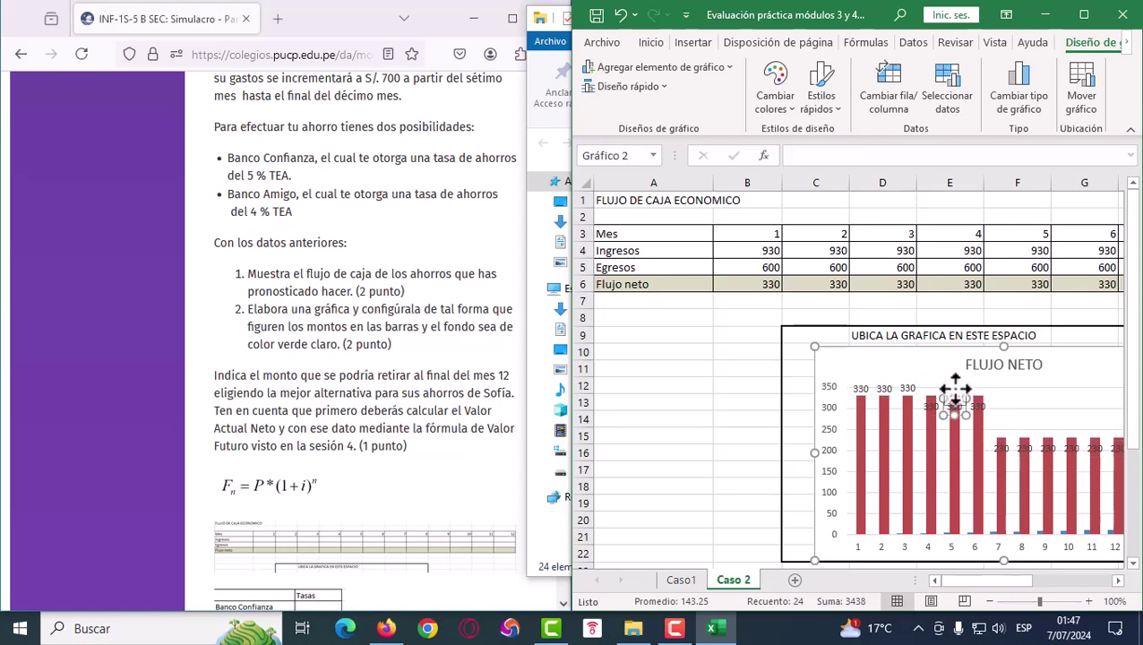
left_click_drag(955, 385, 955, 371)
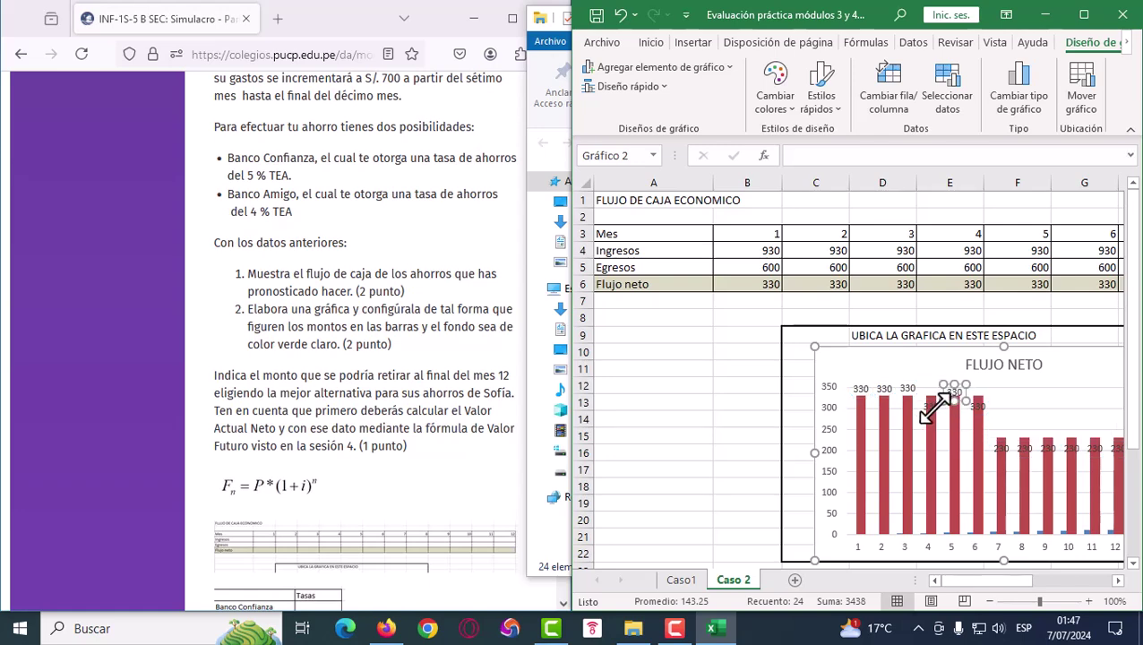
Lift the bar 6 value label above its bar, then select the bar series
left_click(931, 408)
left_click(971, 405)
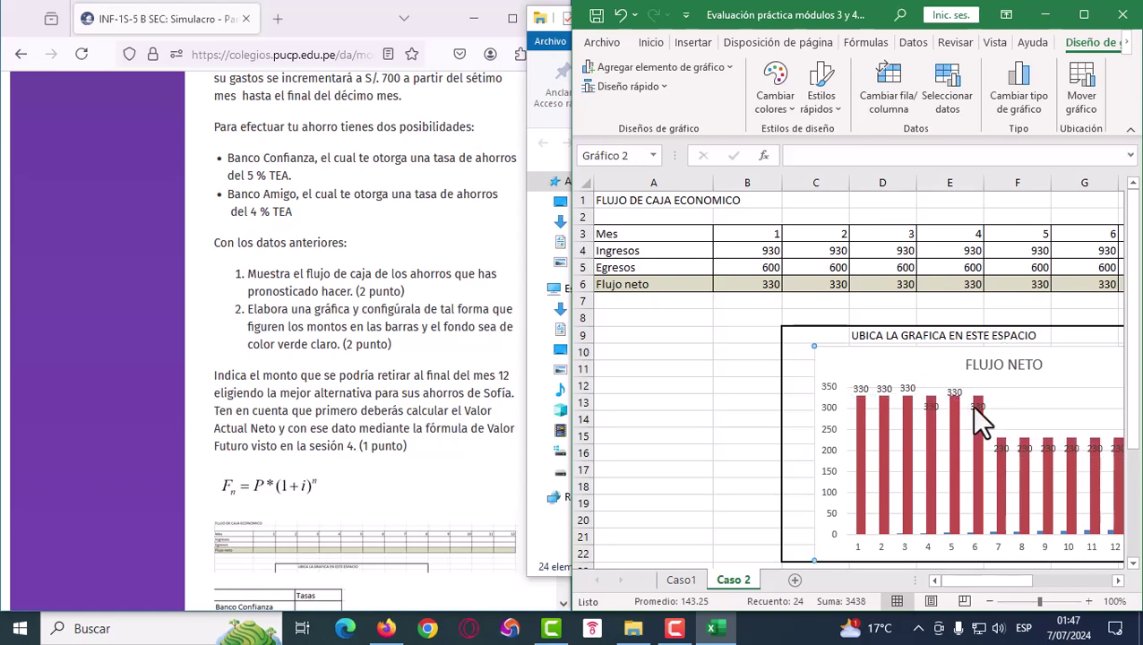
left_click(942, 406)
left_click(934, 401)
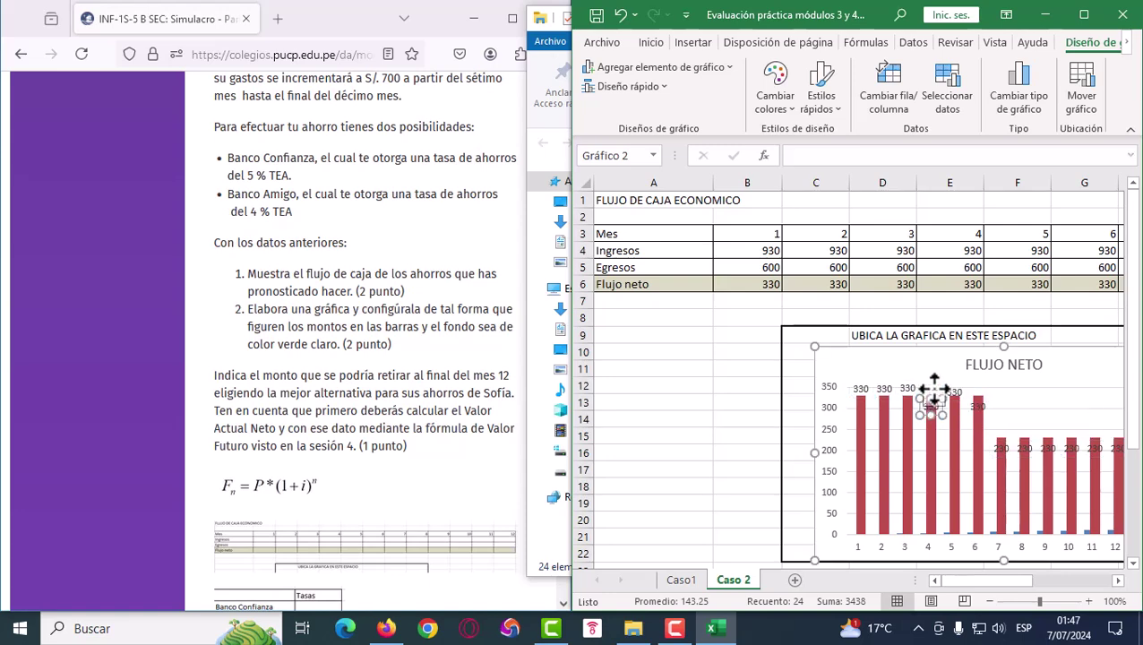
left_click(977, 406)
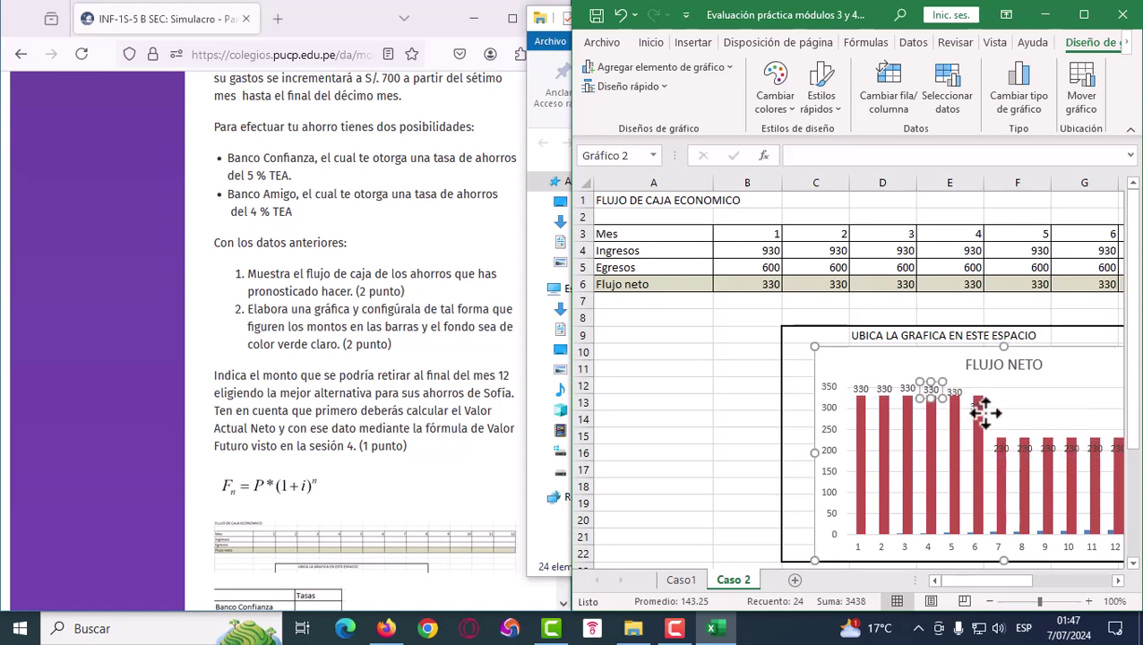
left_click(977, 405)
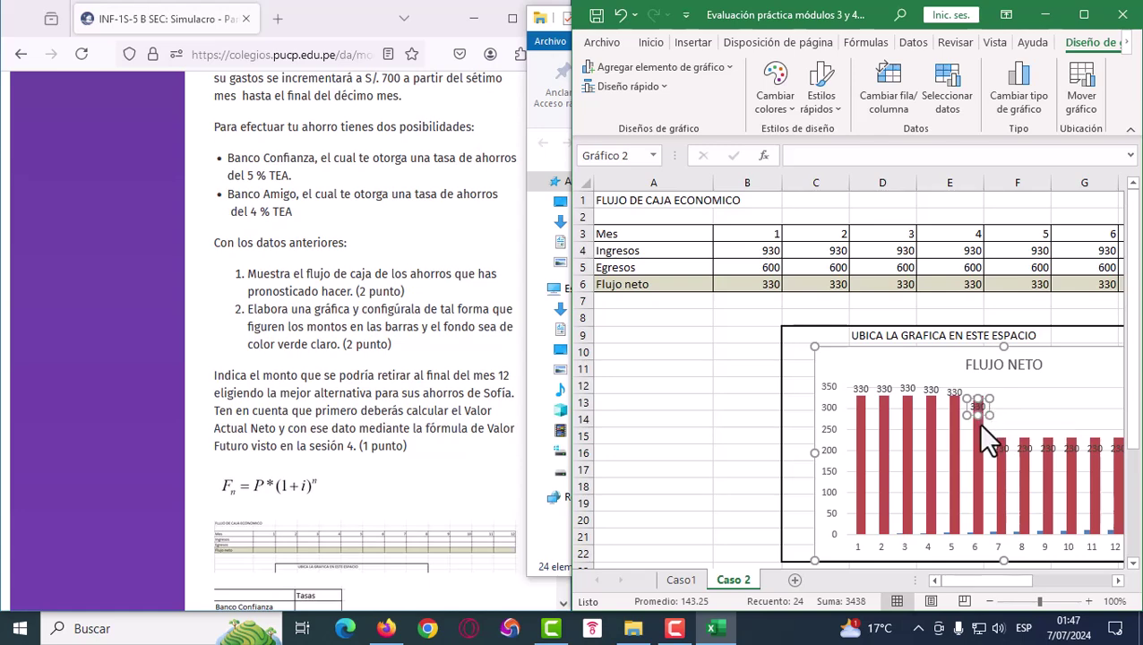
left_click(979, 412)
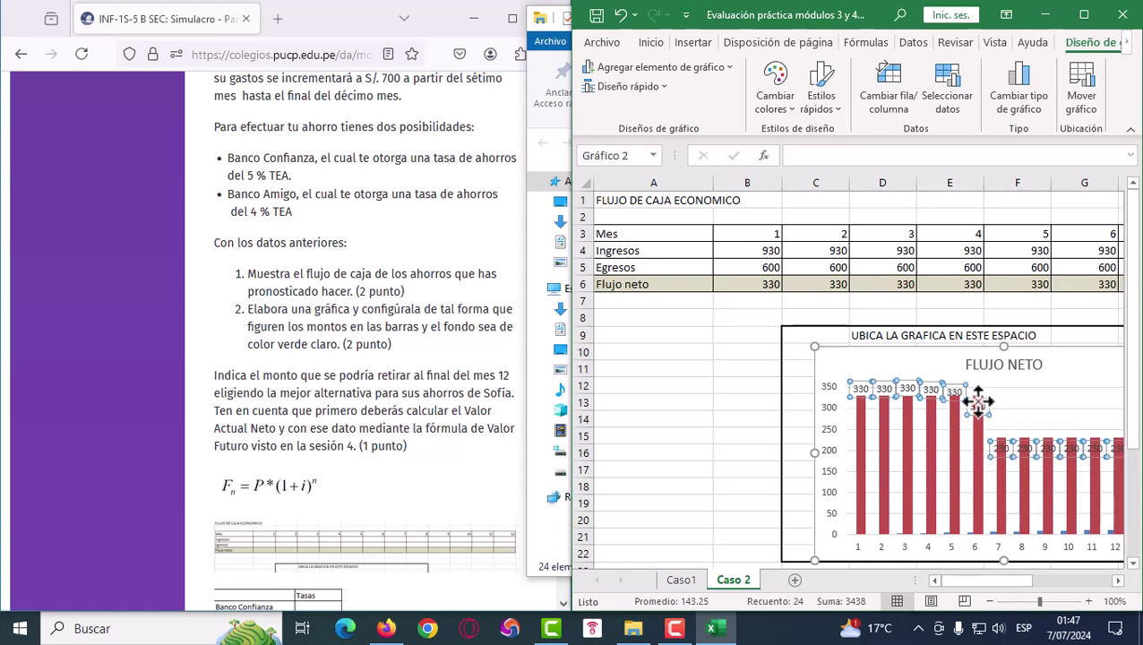
left_click(977, 403)
left_click_drag(978, 385, 978, 387)
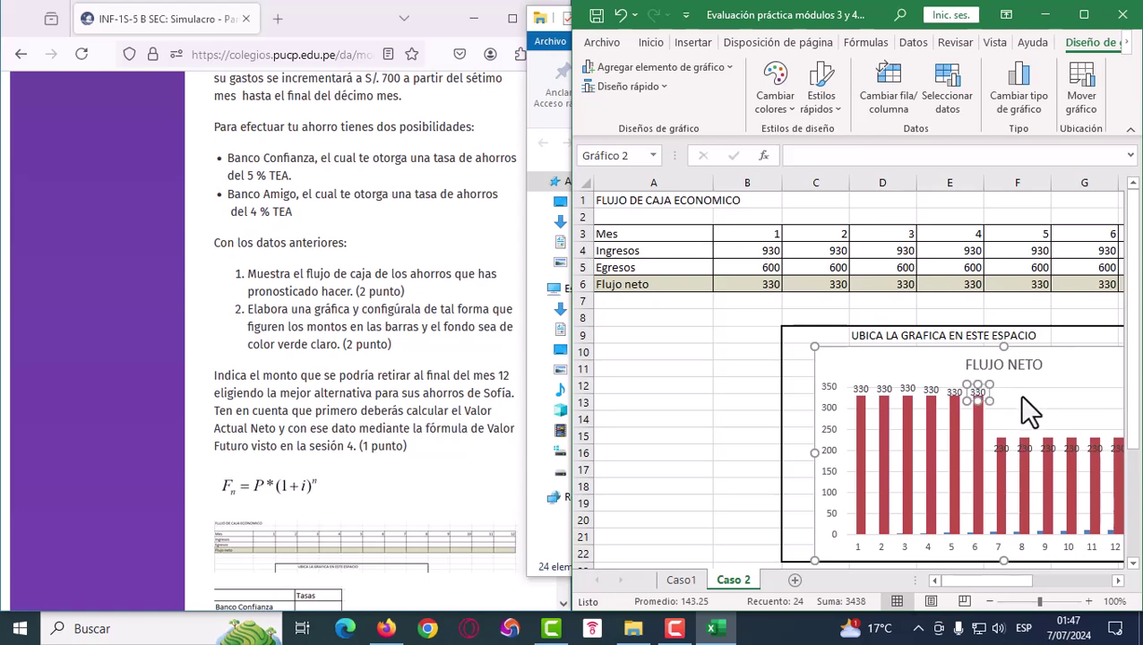
left_click(1018, 394)
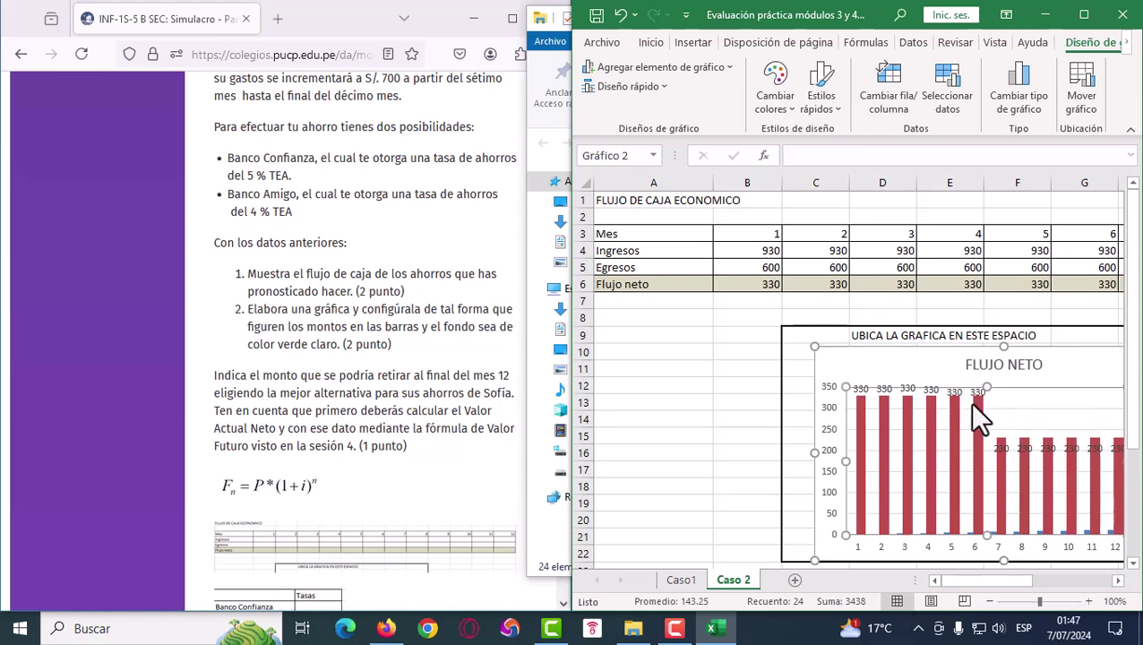
left_click(882, 425)
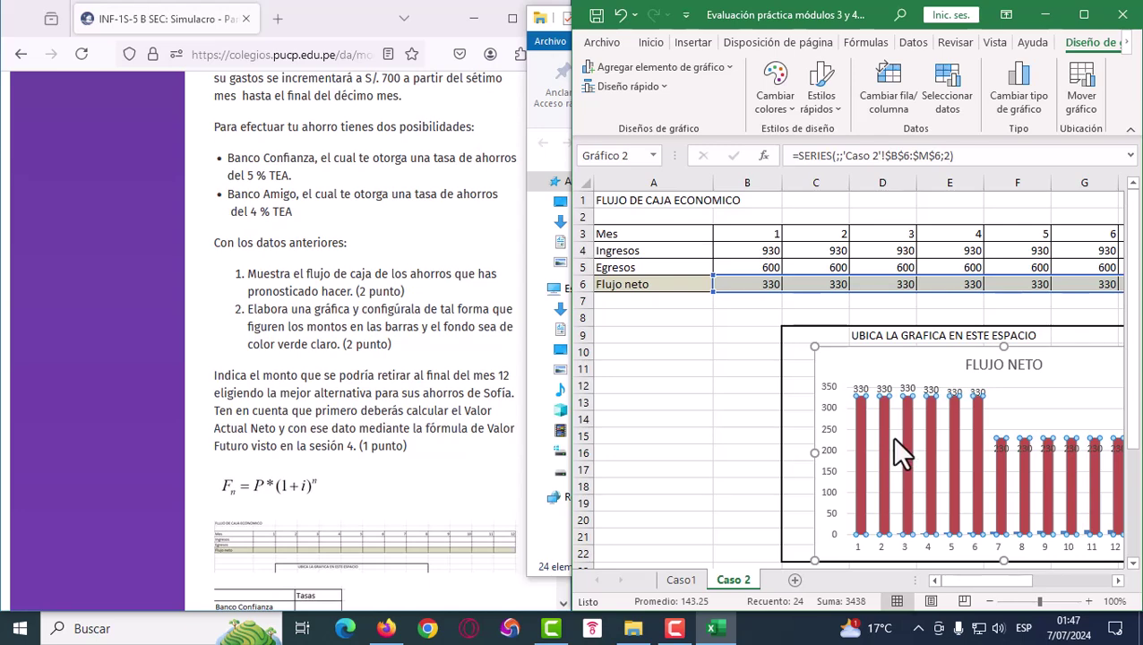
Fill the Flujo neto bars with light blue instead of dark red
left_click(1126, 44)
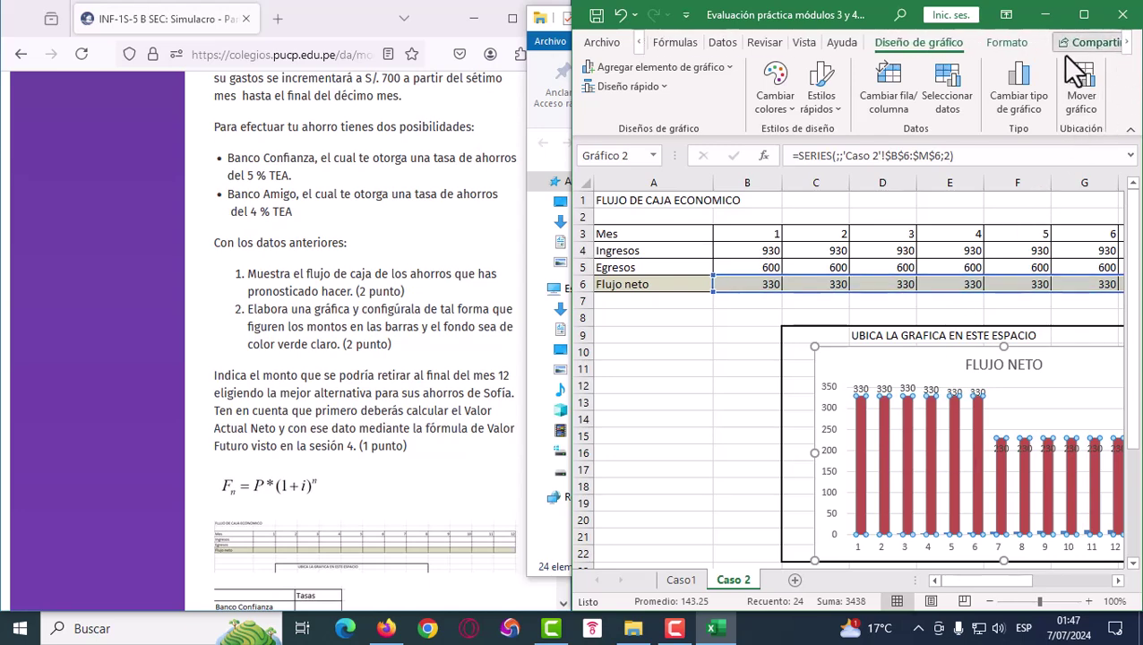
left_click(1007, 43)
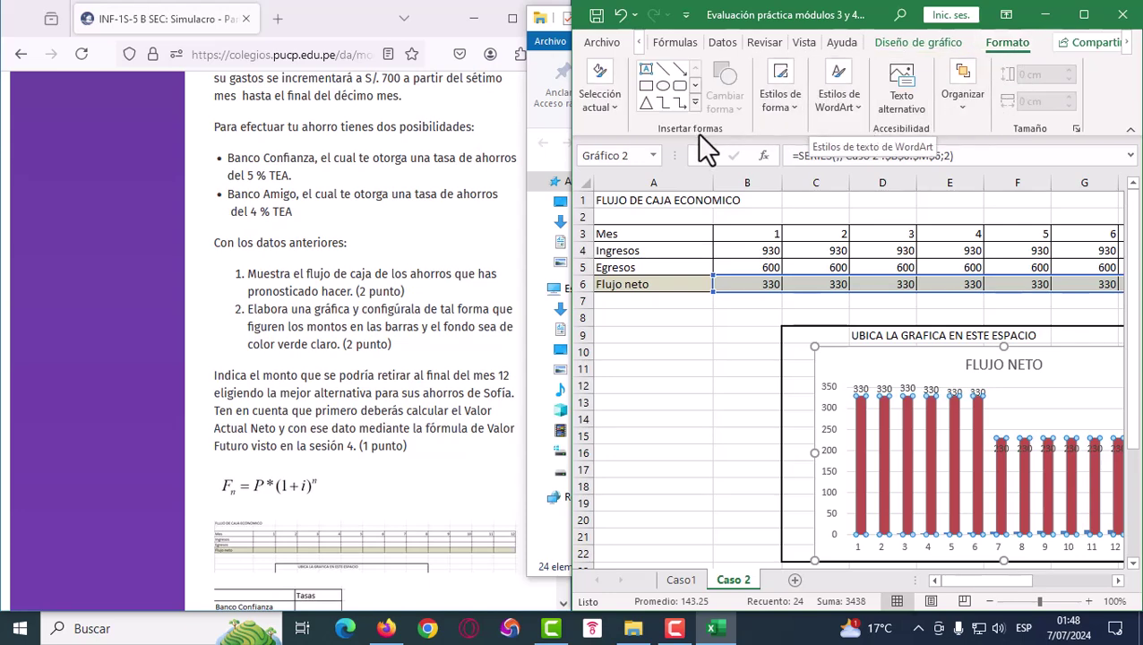
left_click(616, 105)
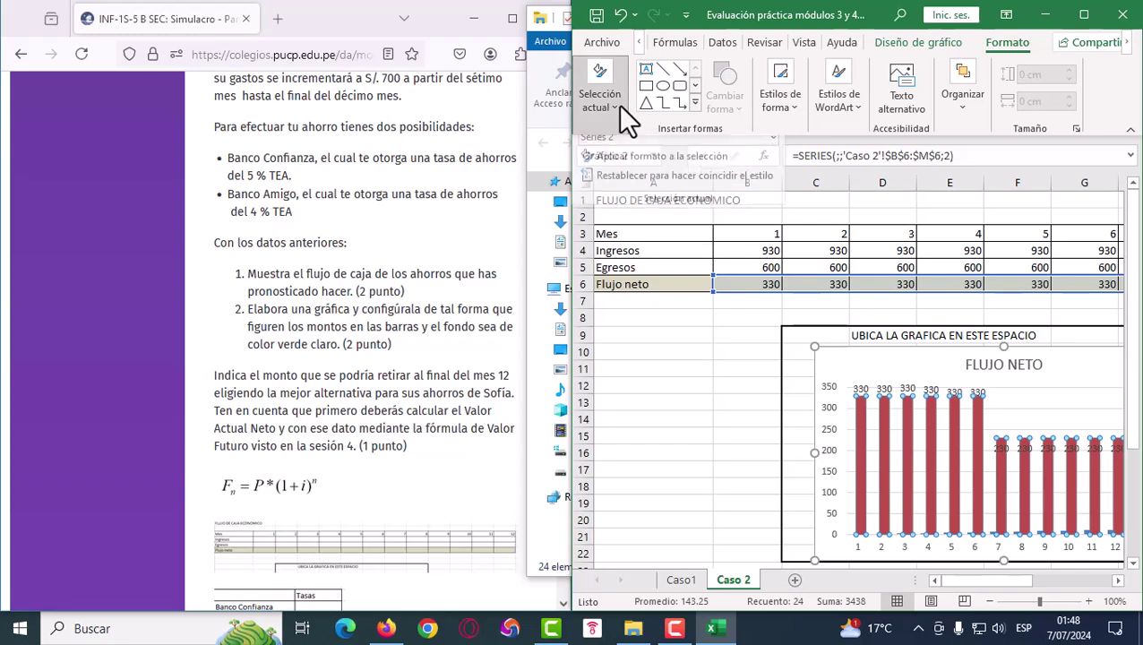
left_click(1084, 15)
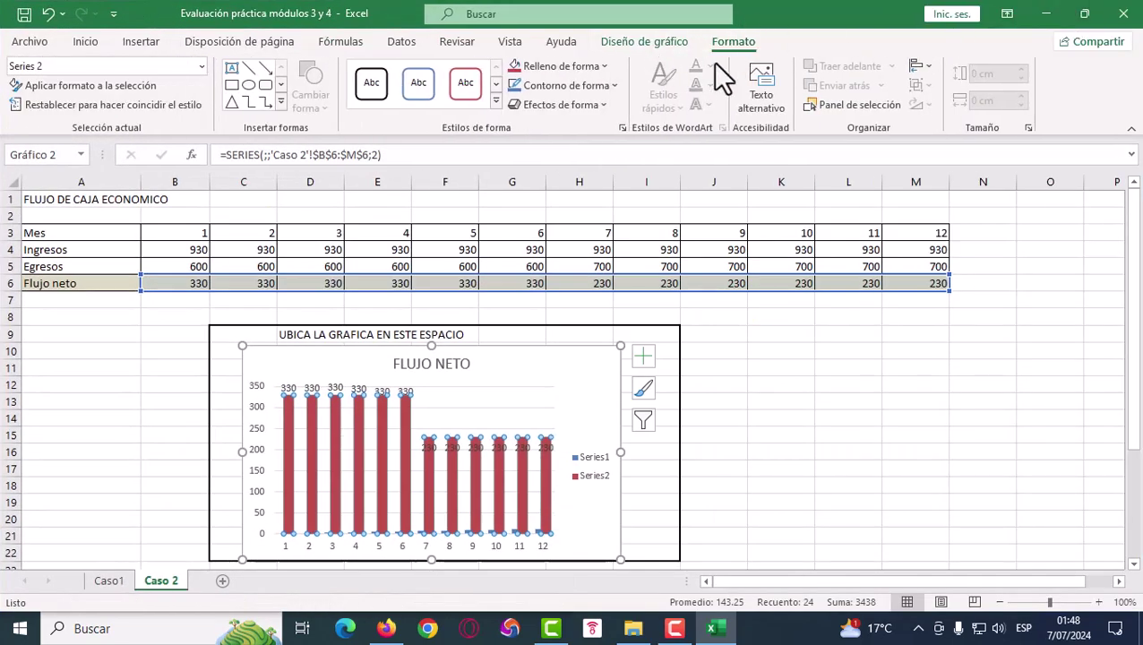
left_click(602, 67)
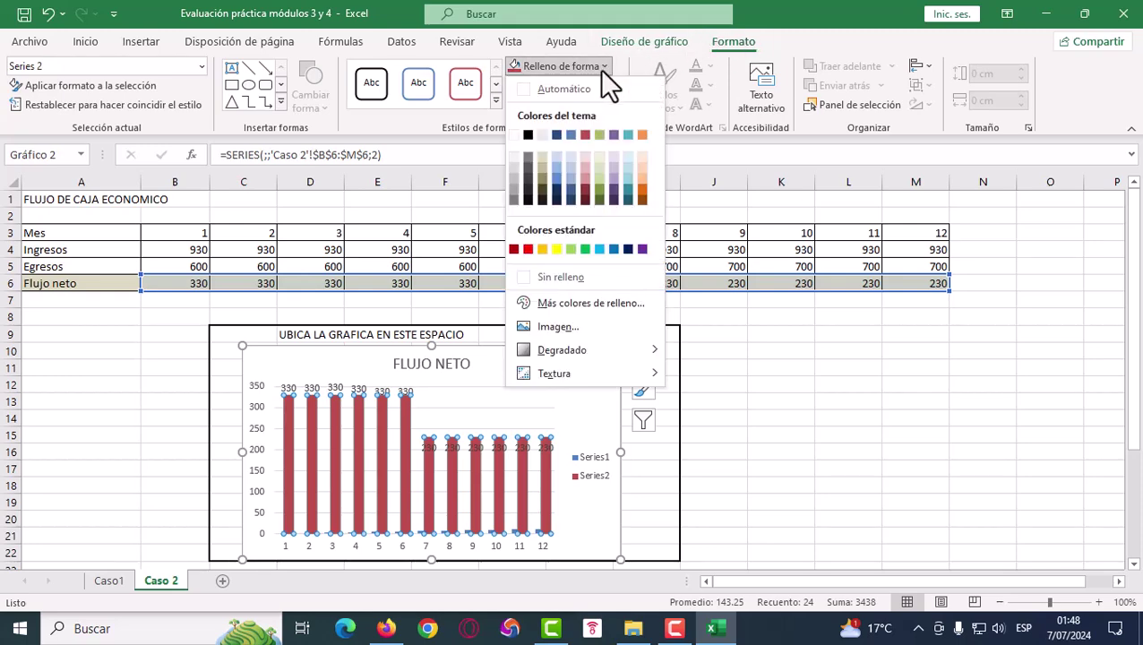
left_click(556, 169)
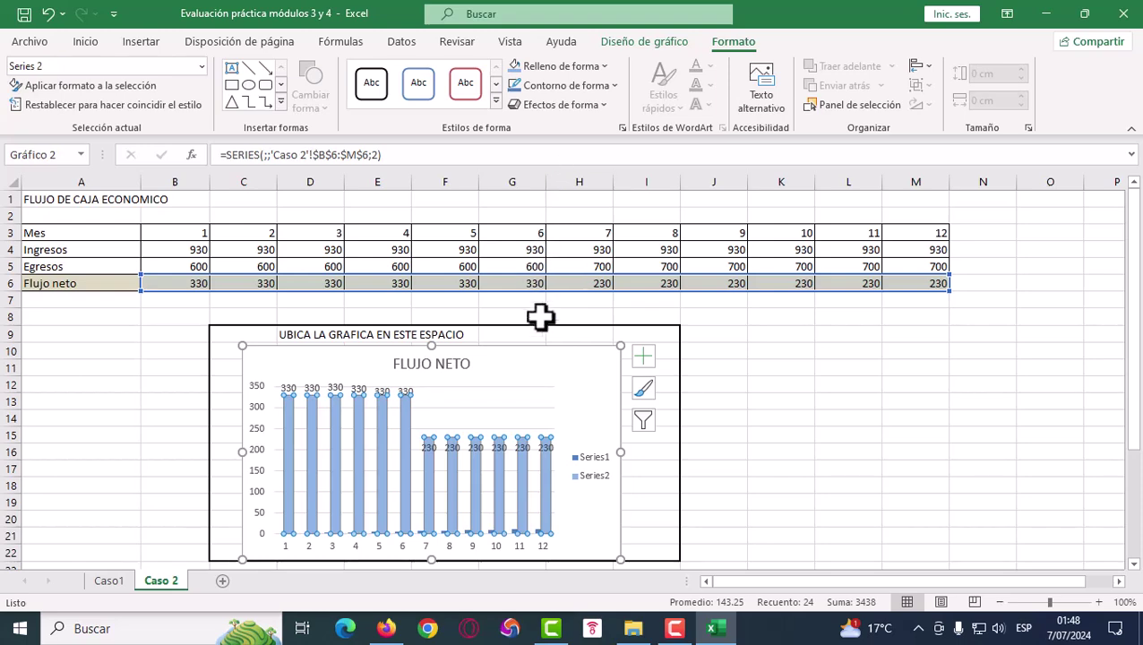
left_click(545, 351)
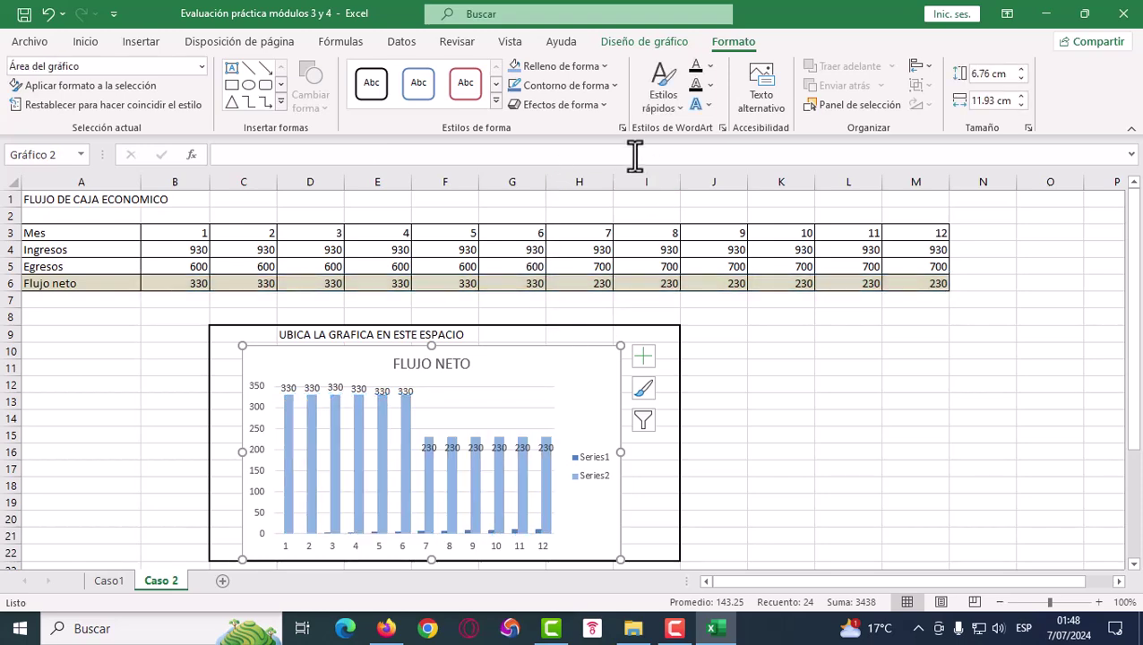
Give the chart area a light olive-green fill and delete the legend
left_click(605, 66)
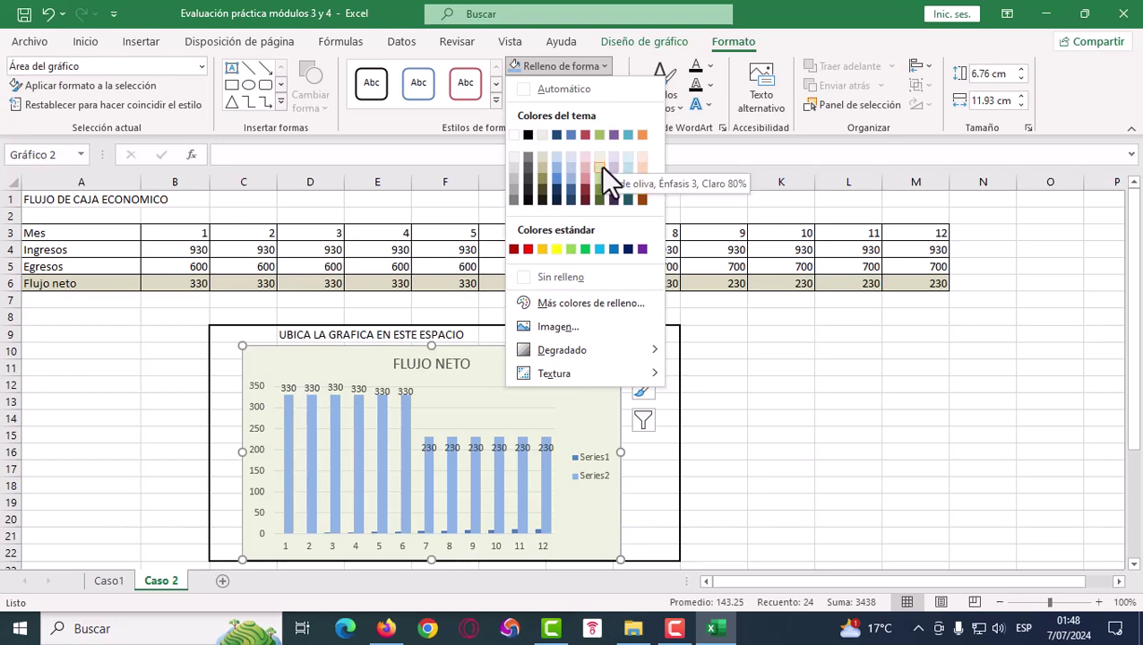
left_click(600, 167)
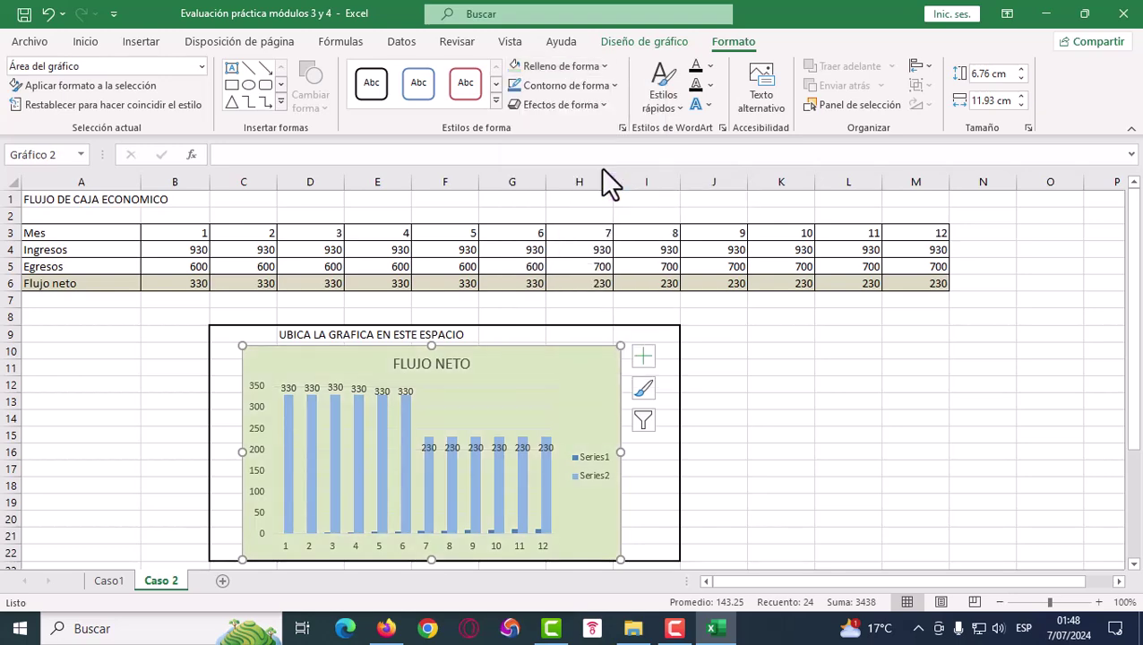
left_click(594, 460)
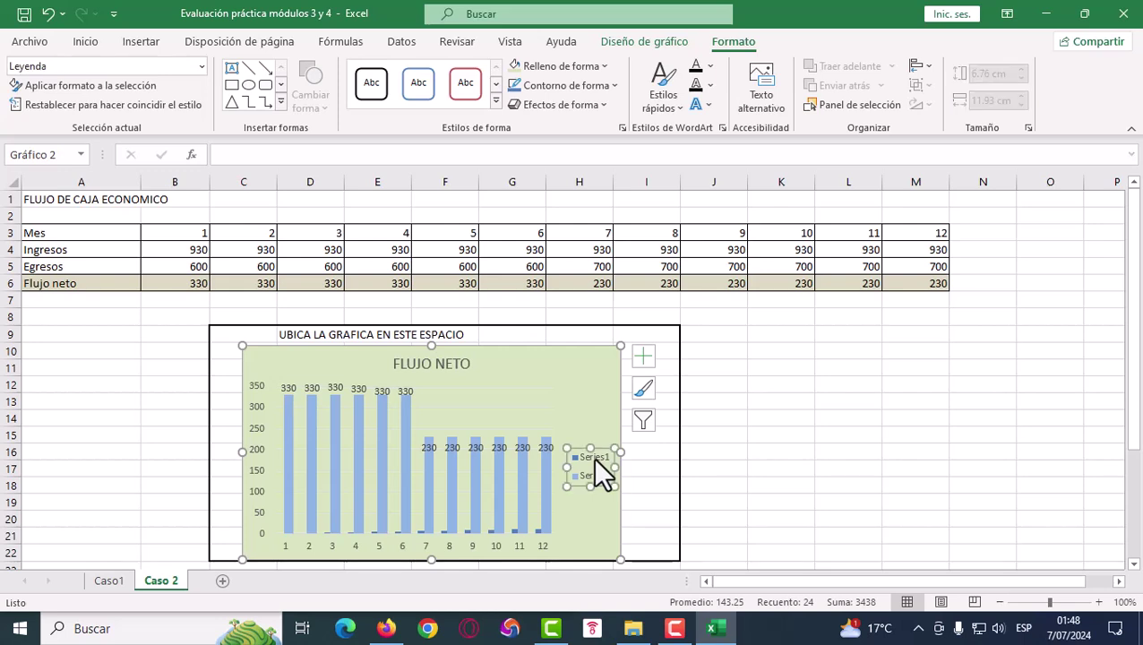
key("Delete")
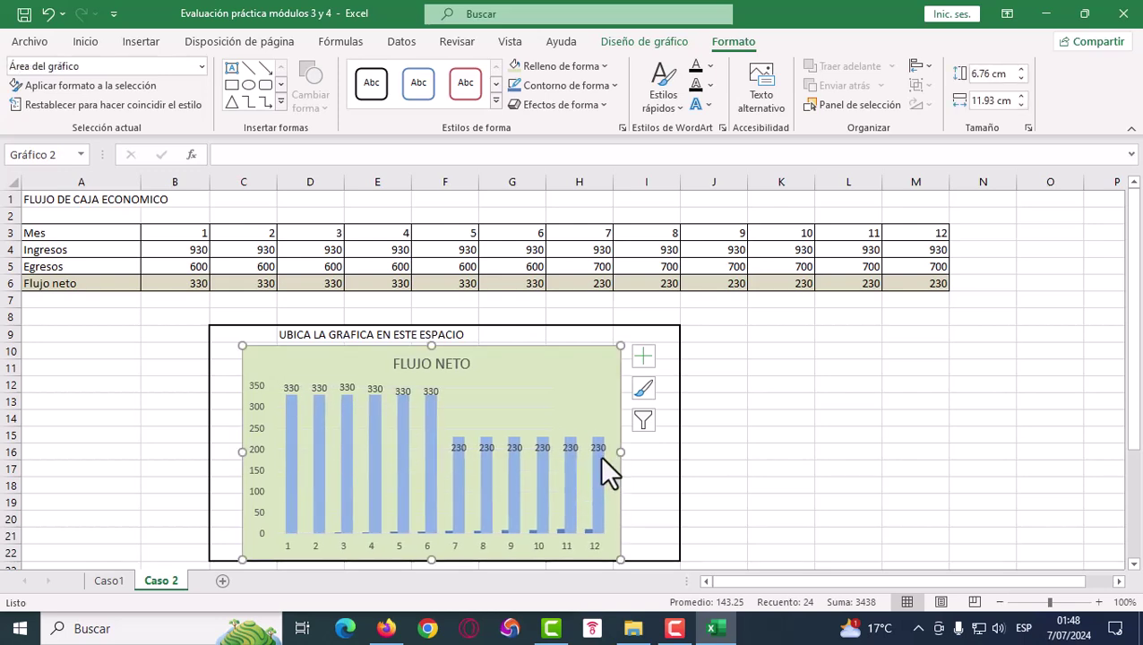
Keep the chart layout unchanged, deselect the chart, and snap Excel beside the task page
left_click(467, 449)
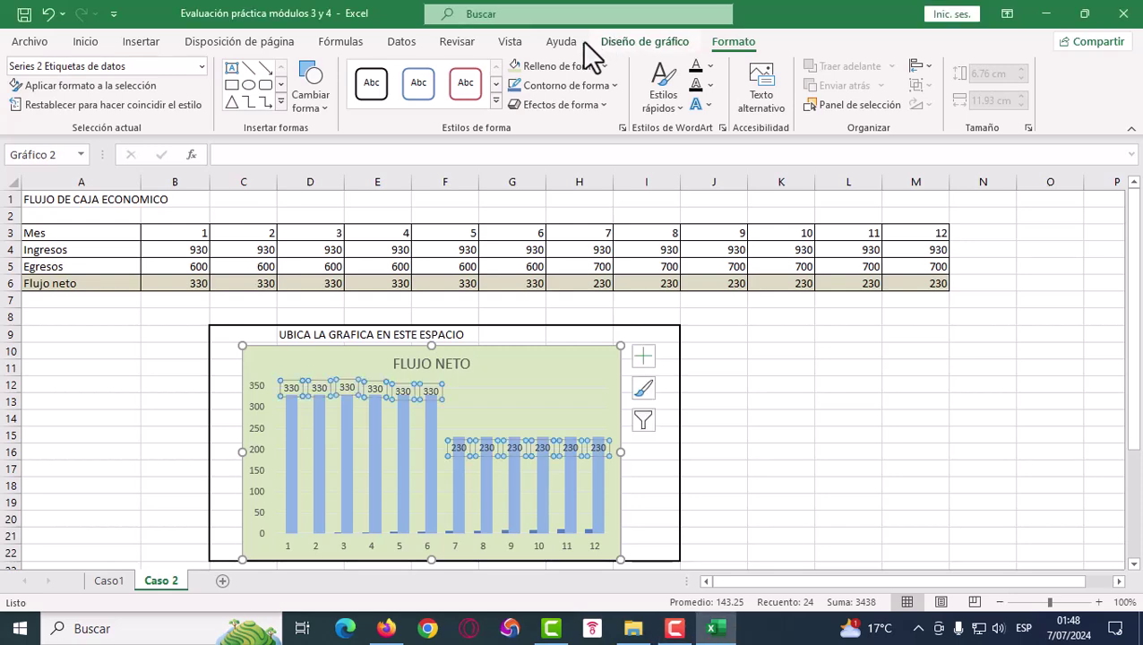
left_click(655, 42)
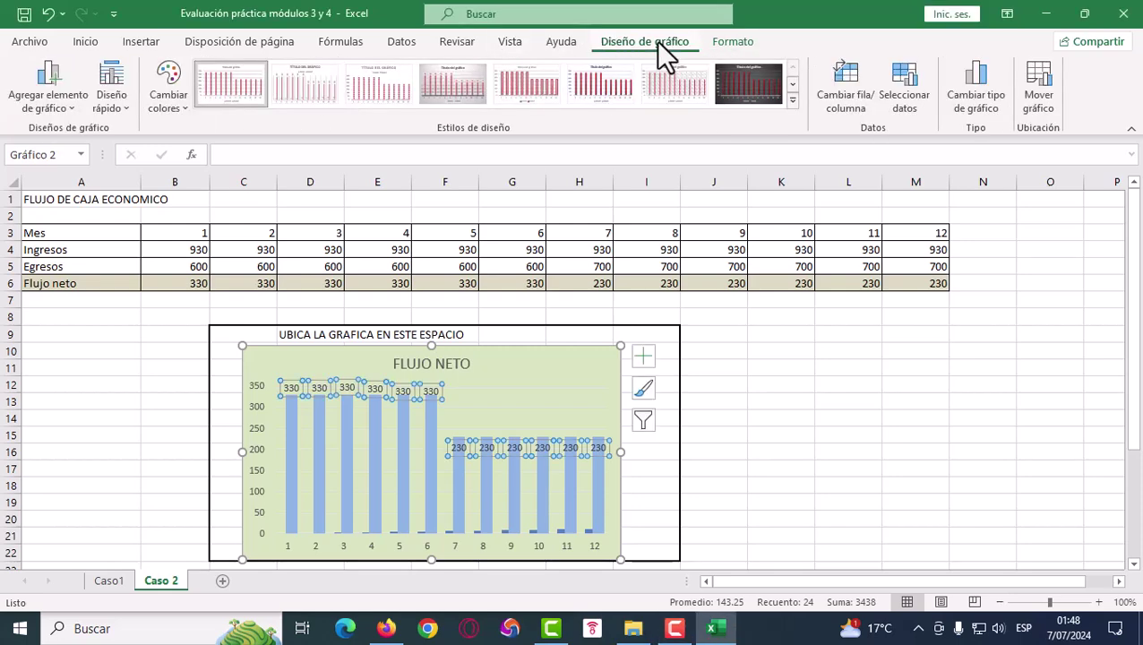
left_click(125, 102)
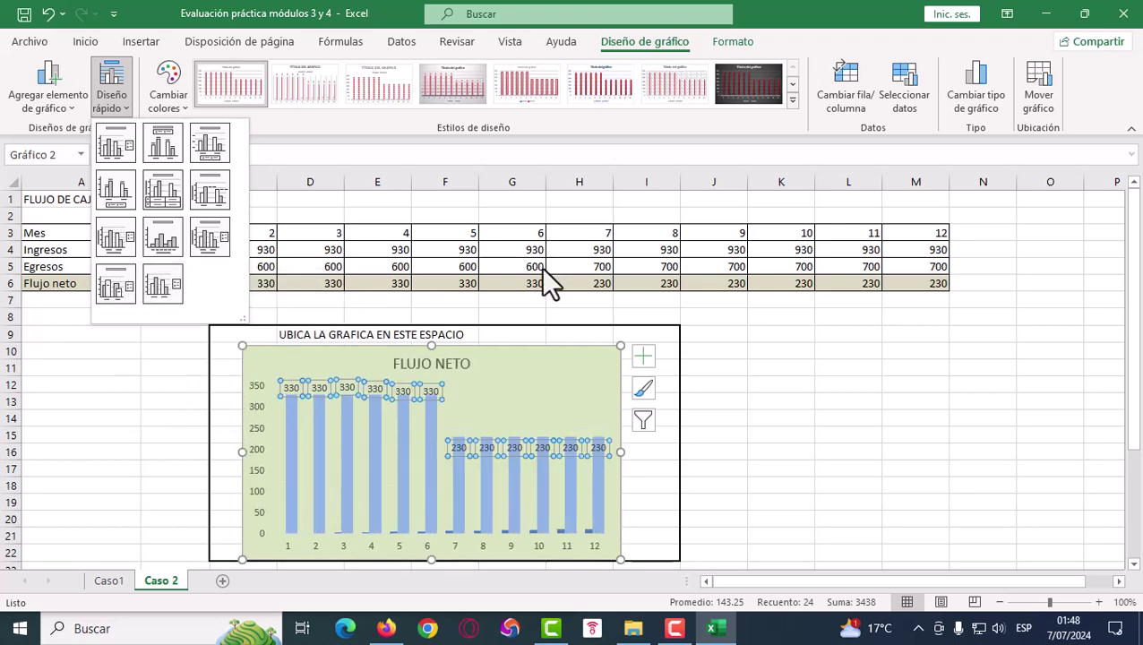
left_click(663, 462)
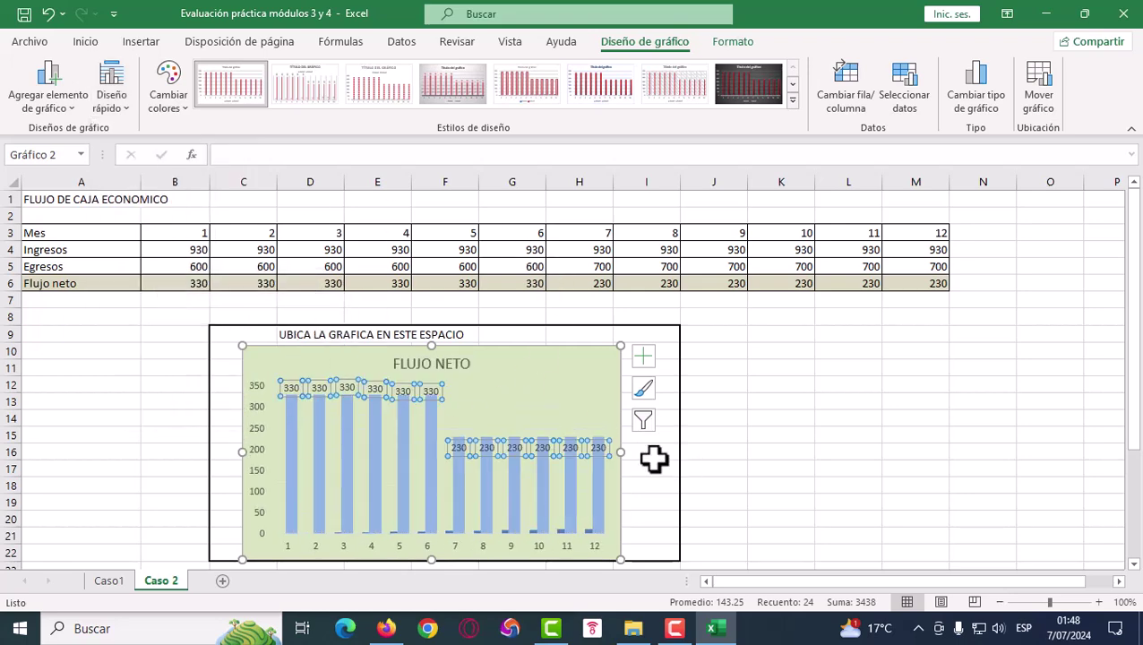
left_click(538, 391)
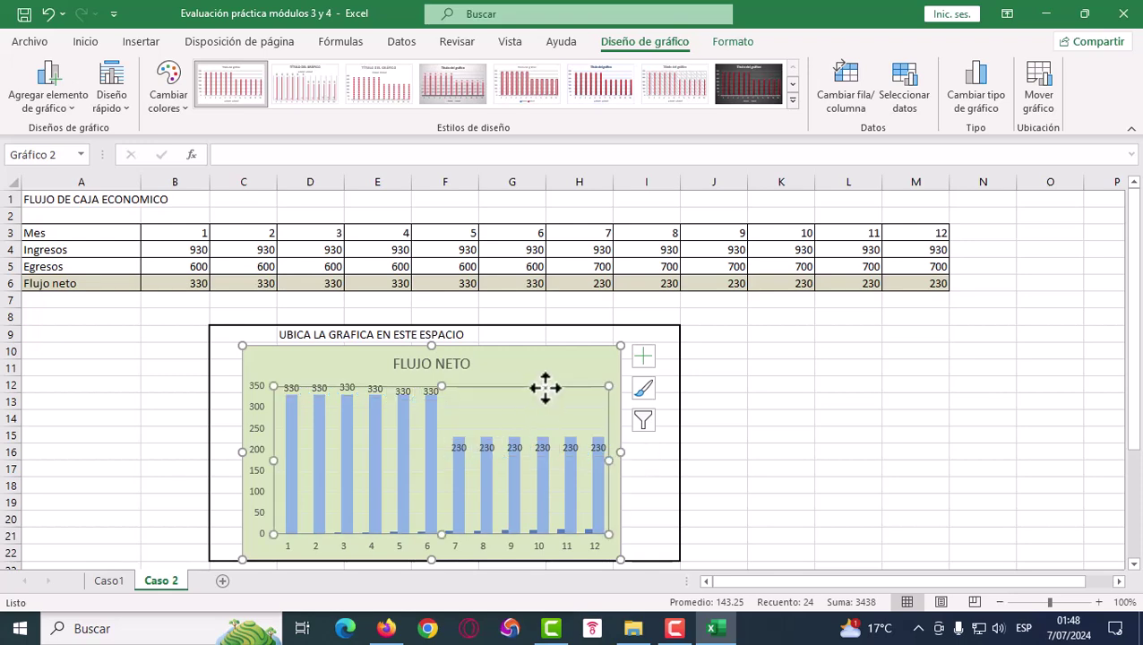
left_click(570, 336)
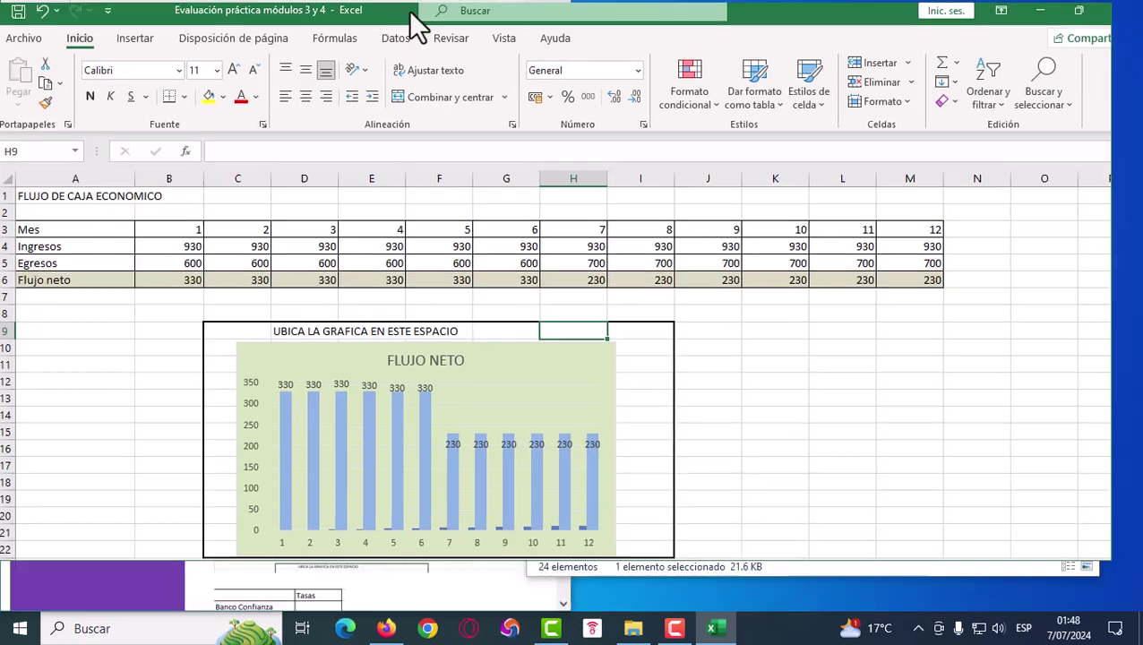
left_click_drag(408, 13, 1142, 269)
left_click(448, 251)
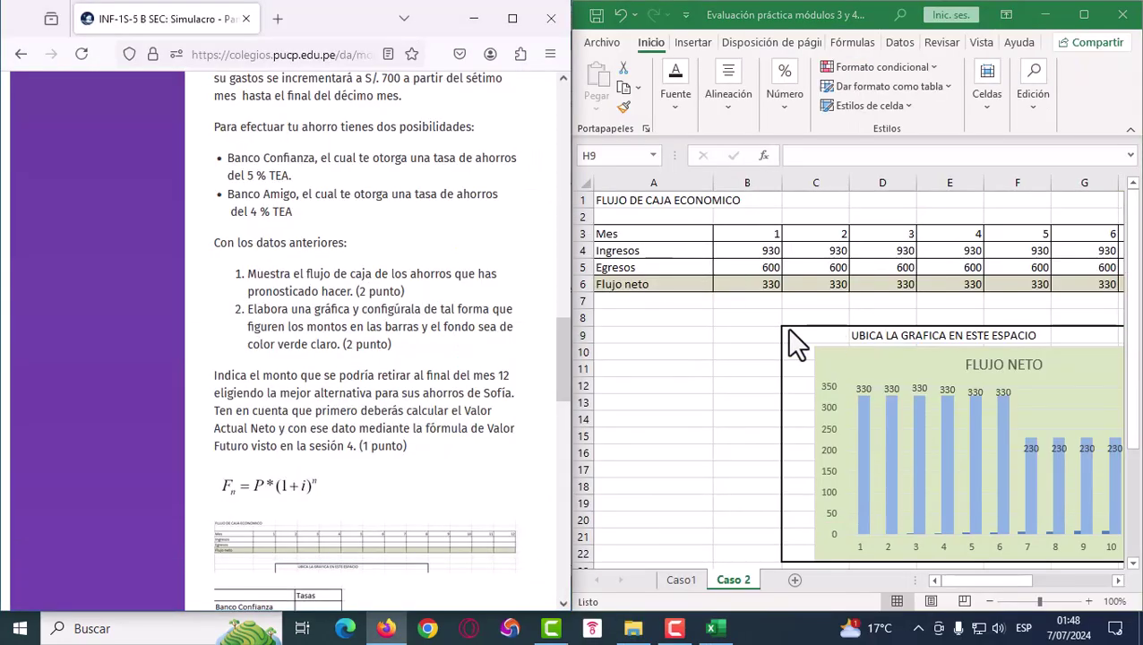
scroll(408, 380, "down", 2)
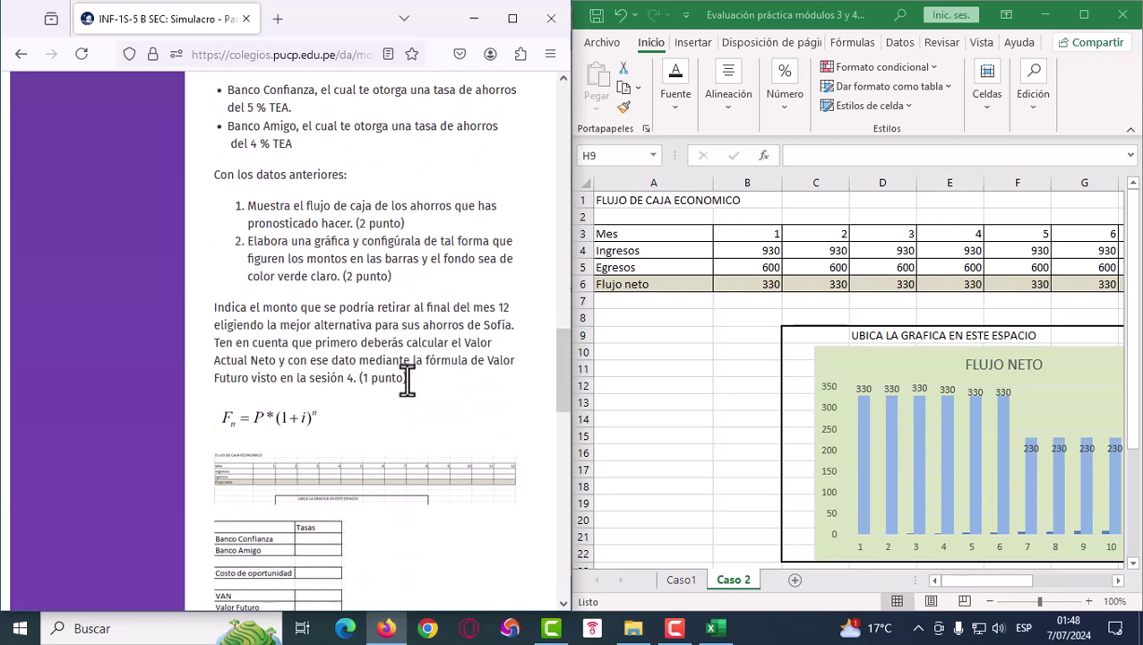
scroll(735, 453, "down", 2)
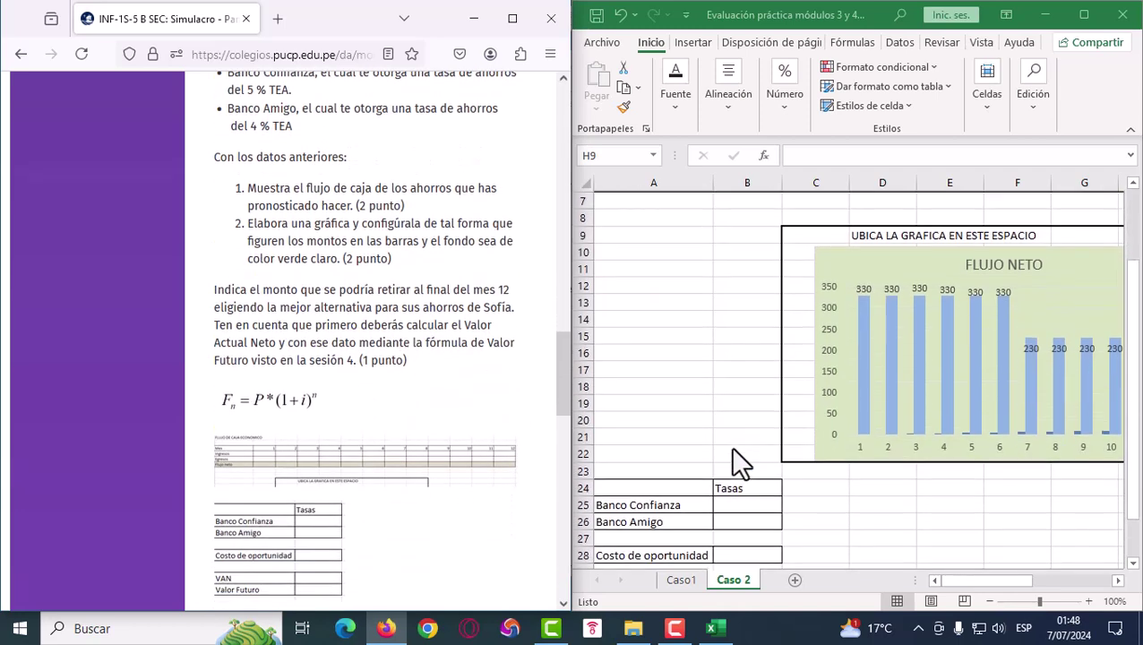
left_click(730, 502)
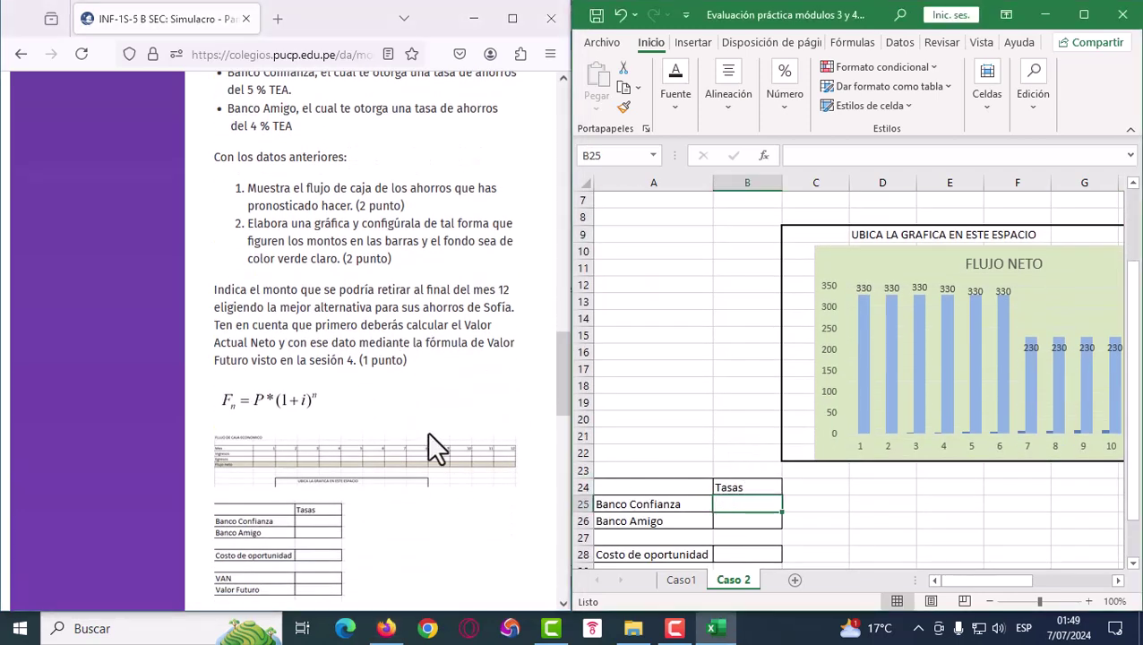
scroll(417, 414, "down", 2)
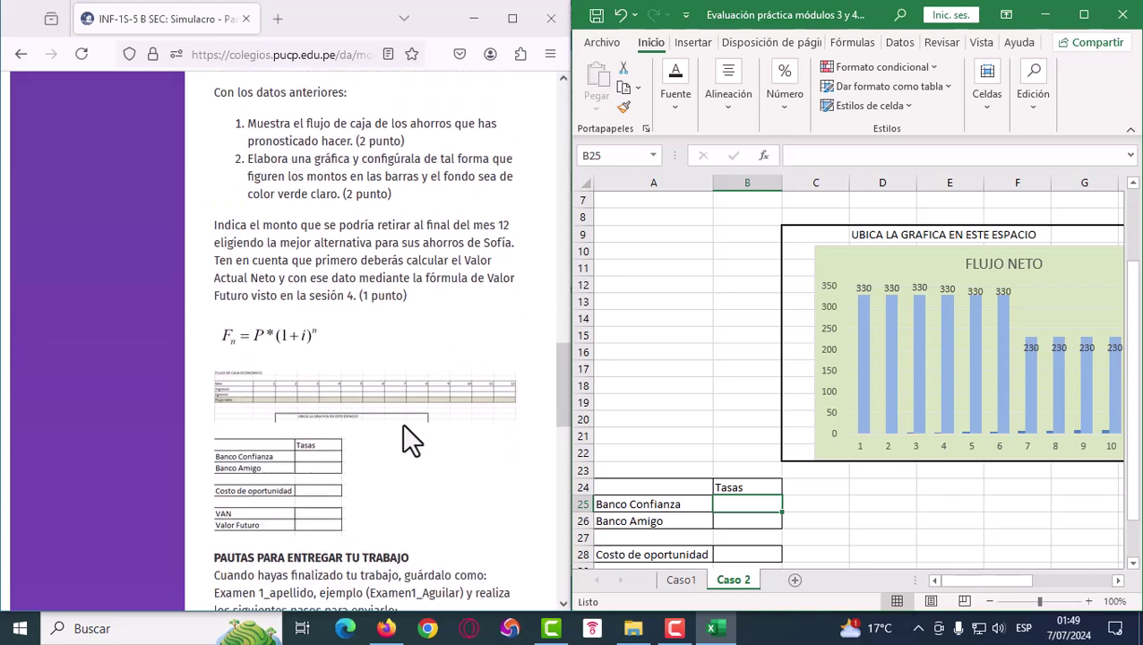
scroll(402, 433, "up", 6)
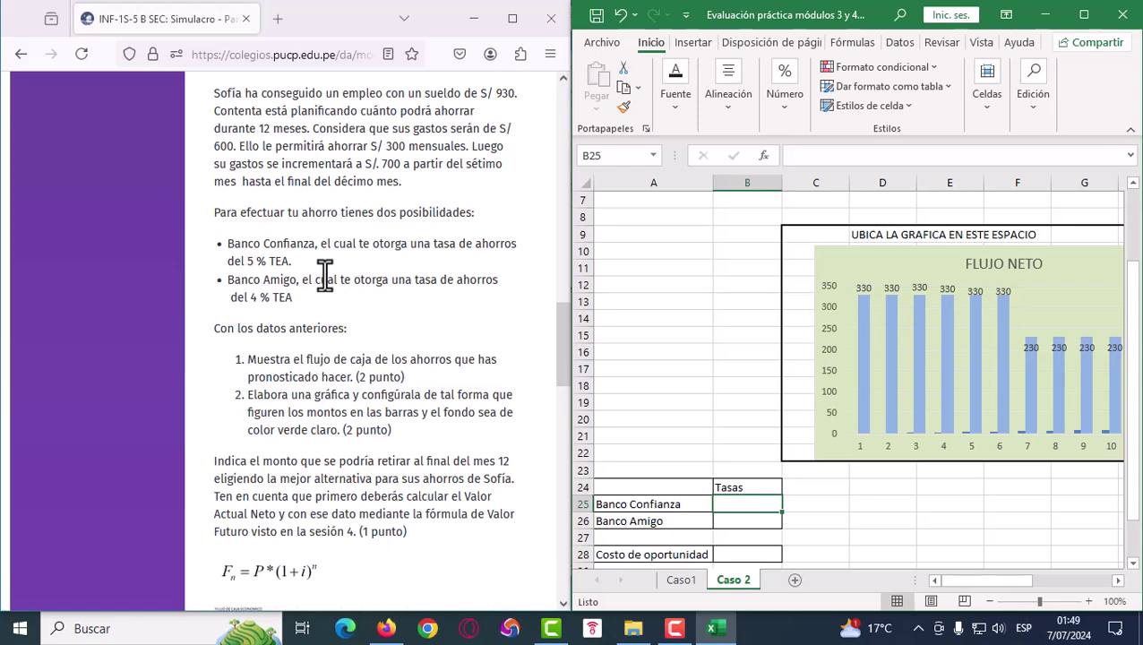
scroll(330, 275, "down", 2)
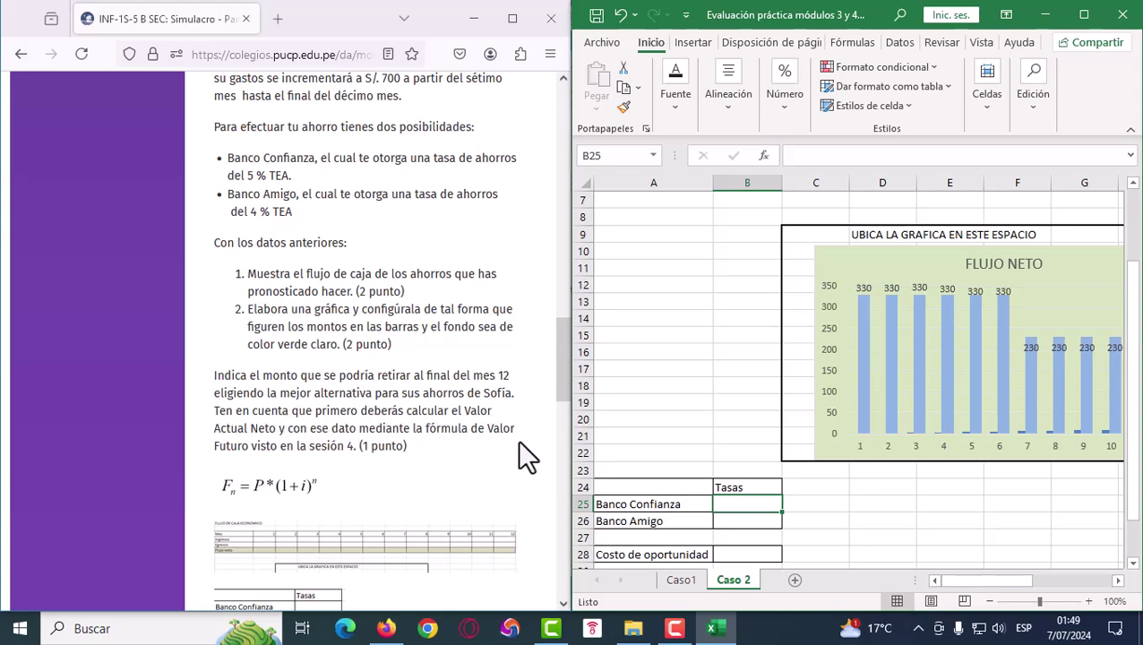
scroll(380, 452, "down", 4)
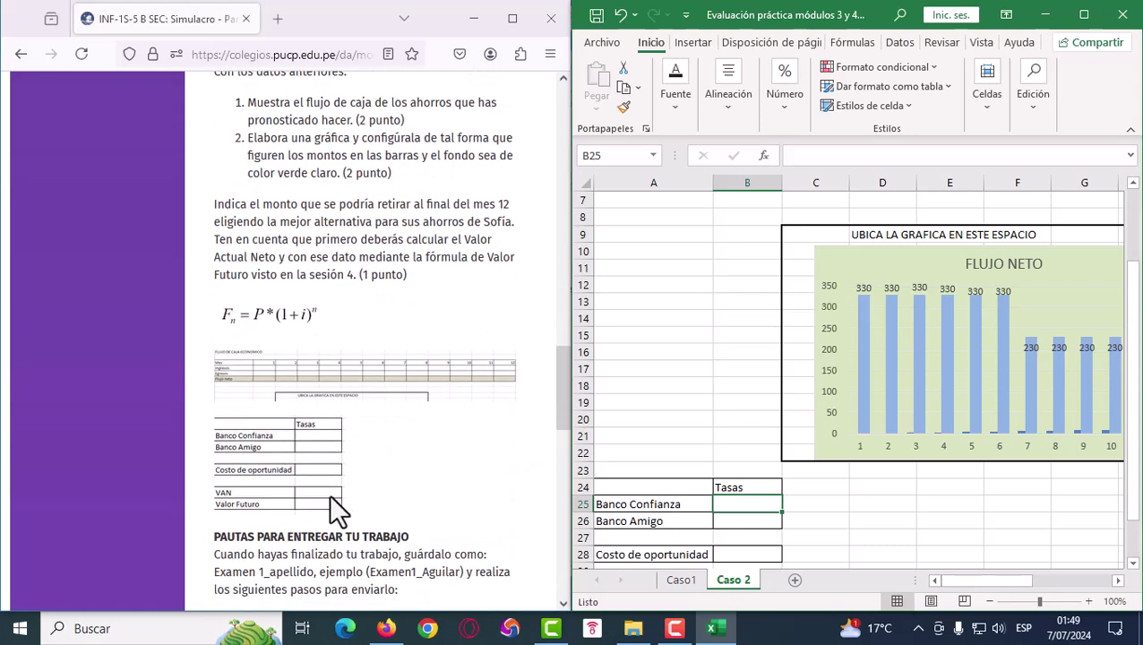
left_click(330, 496)
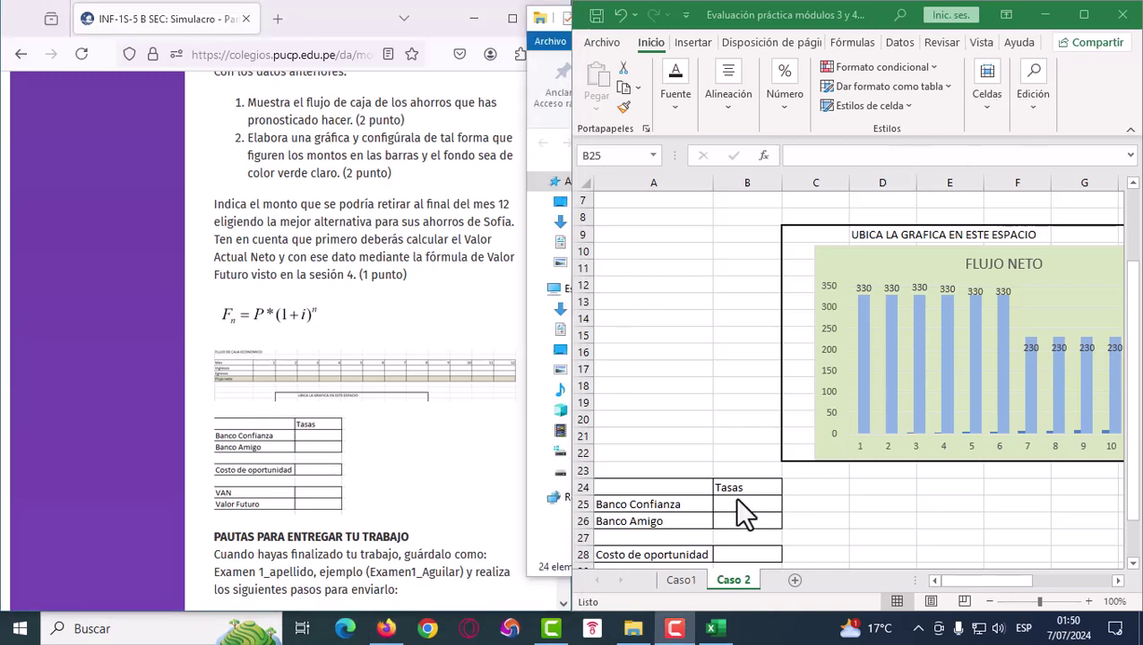
scroll(397, 427, "up", 4)
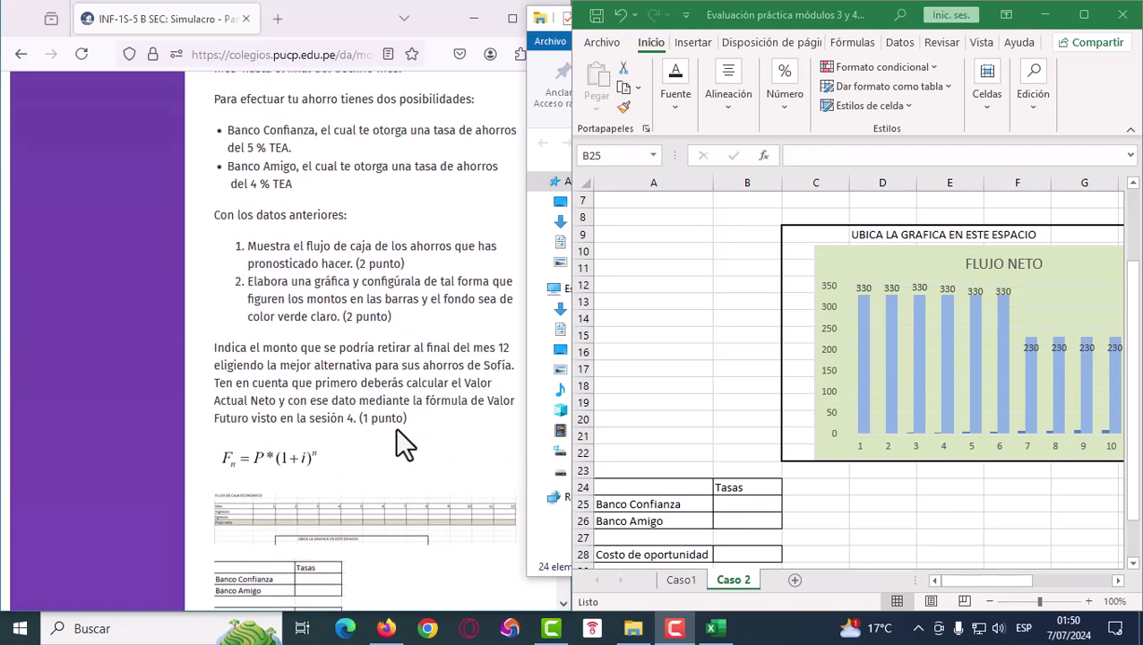
Enter the bank rates: 5% for Banco Confianza and 4% for Banco Amigo
left_click(731, 505)
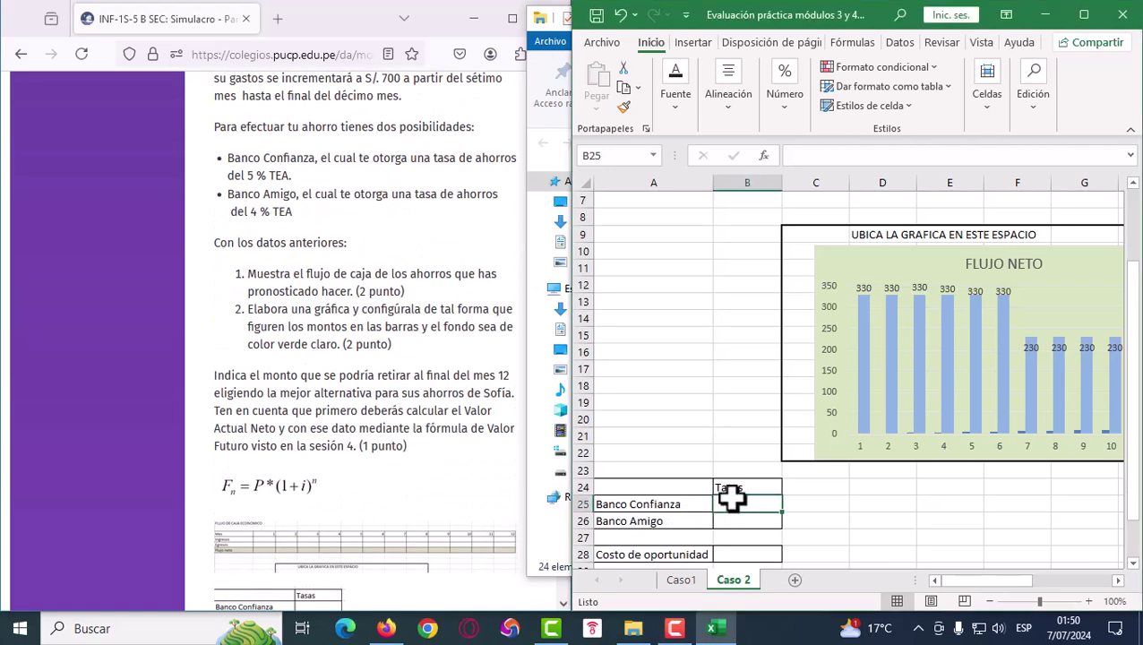
type("5%")
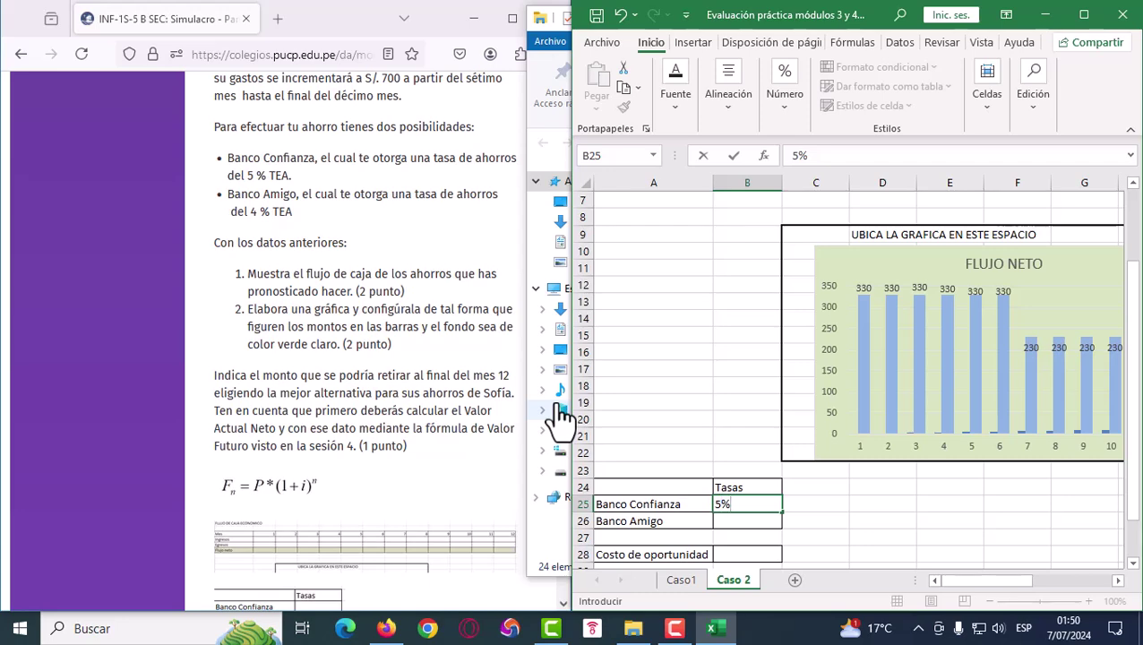
key("Return")
type("4%")
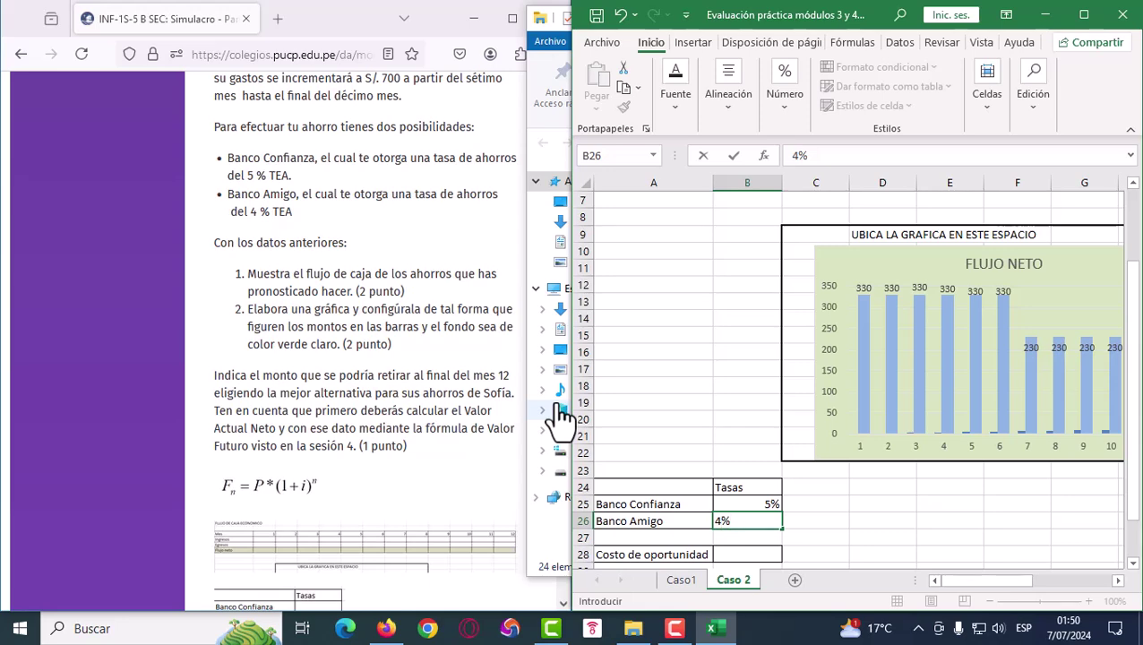
key("Return")
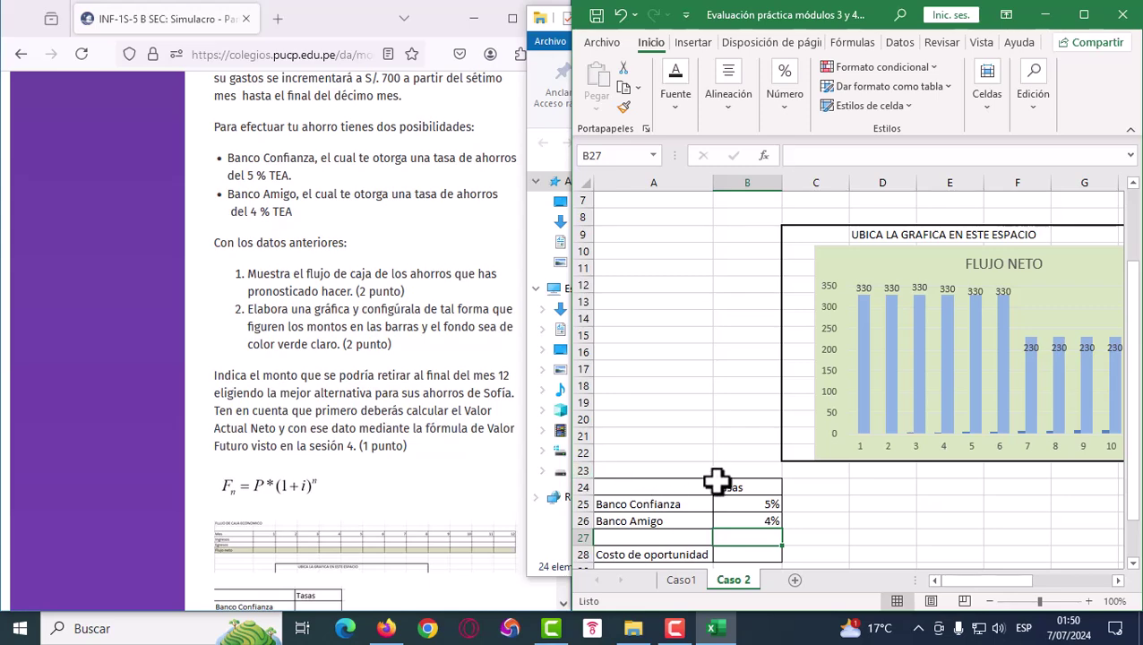
Set the Costo de oportunidad in B28 to 4%
scroll(730, 513, "down", 1)
left_click(730, 504)
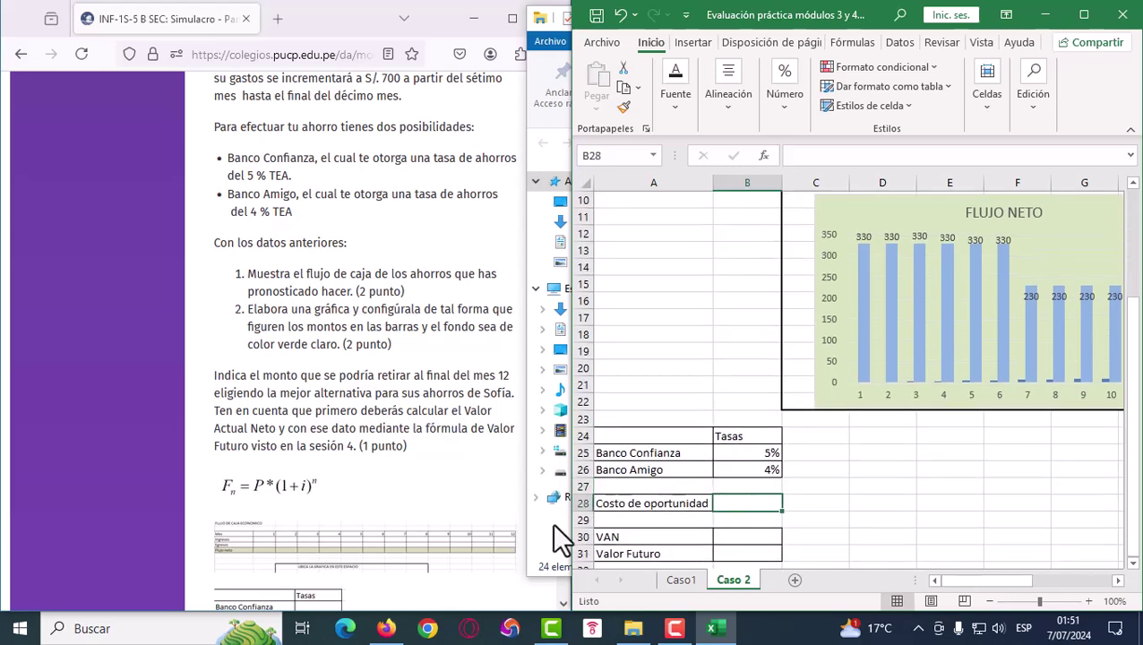
type("4%")
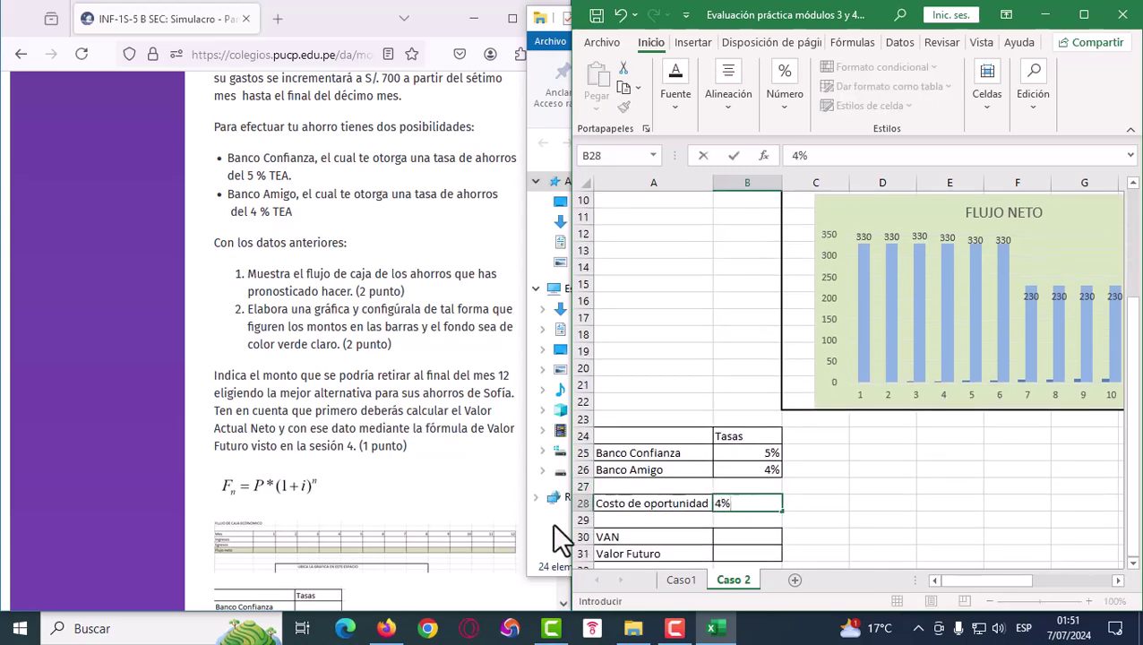
key("Return")
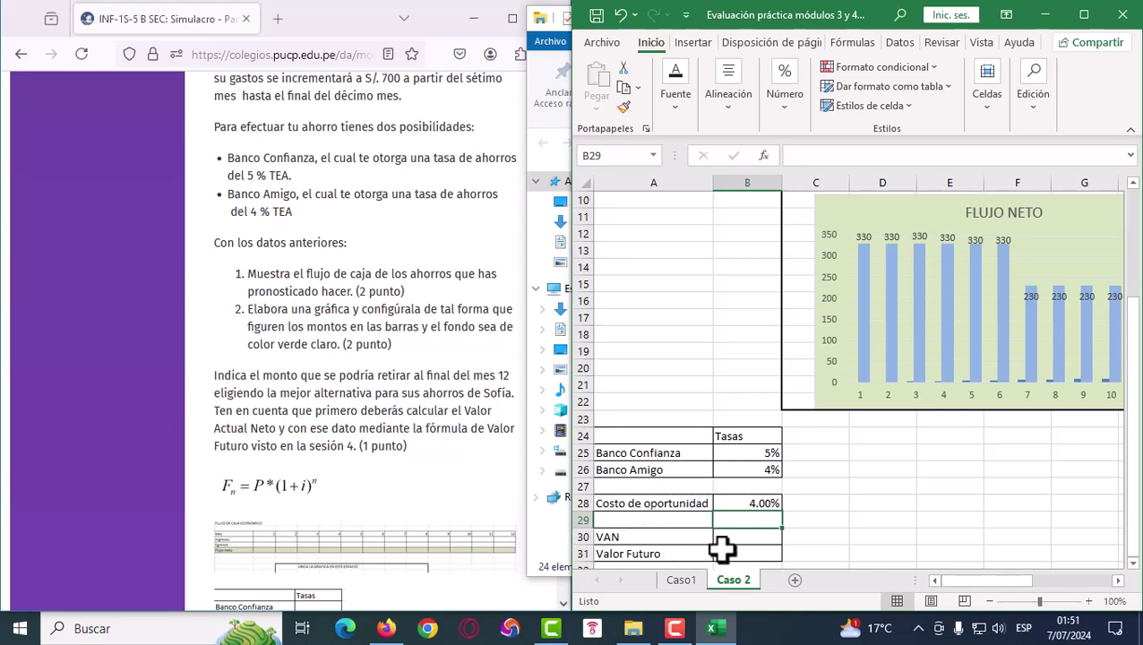
left_click(727, 537)
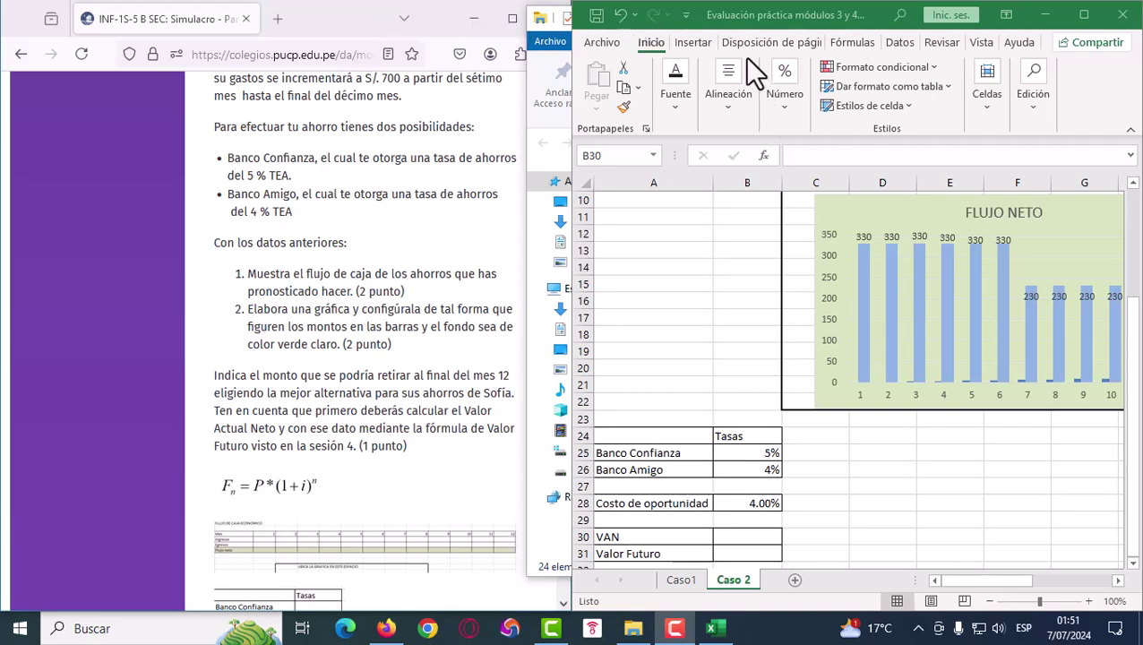
Start the VNA function in B30 from the Financieras formula library
left_click(846, 49)
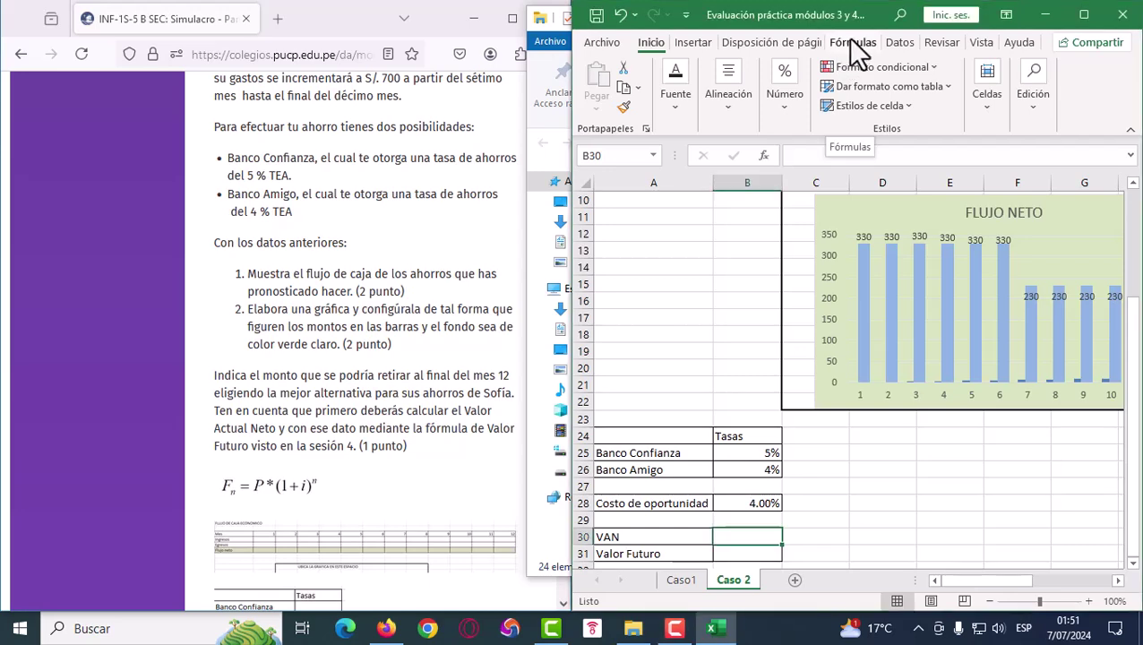
left_click(853, 47)
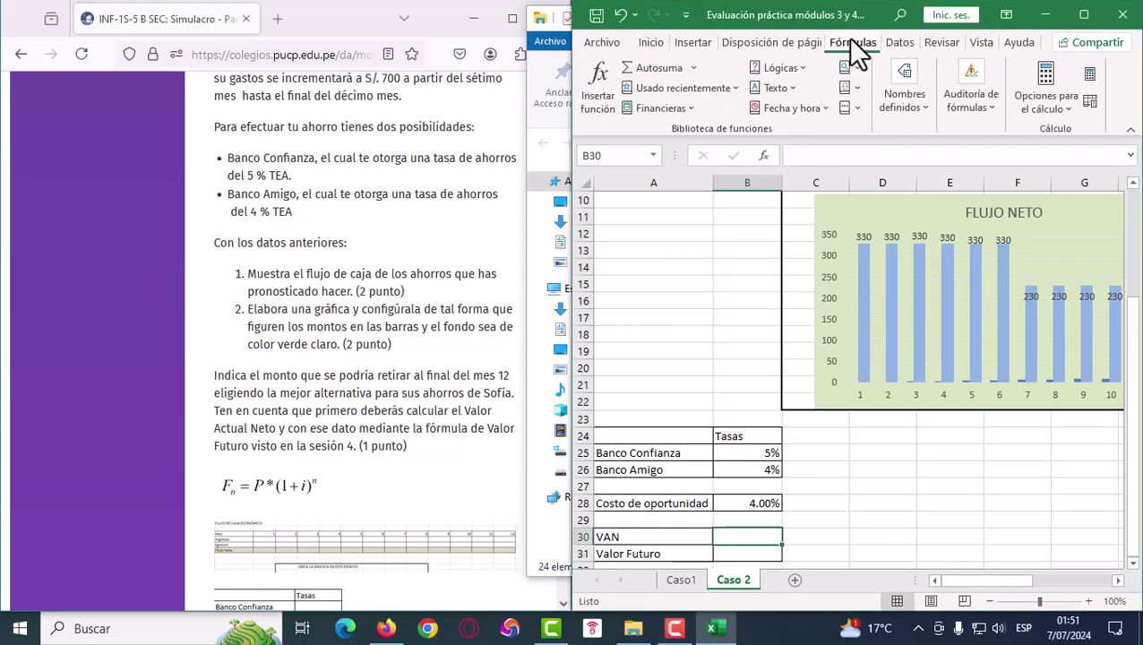
left_click(667, 114)
scroll(701, 377, "down", 4)
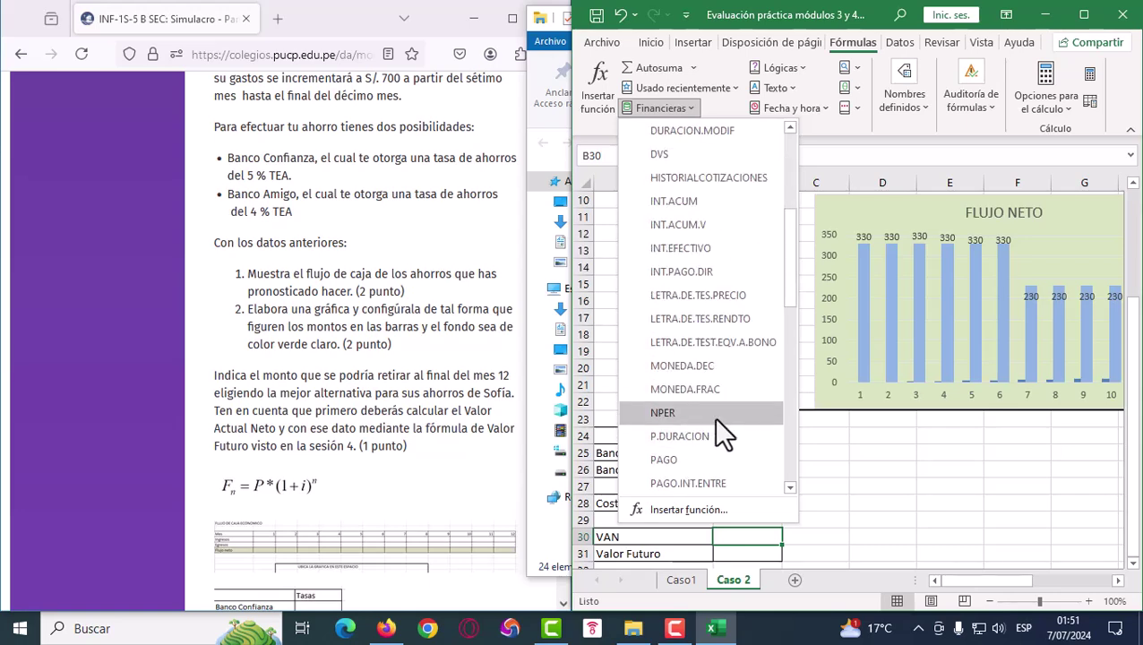
scroll(714, 417, "down", 5)
scroll(707, 430, "down", 4)
scroll(704, 441, "down", 2)
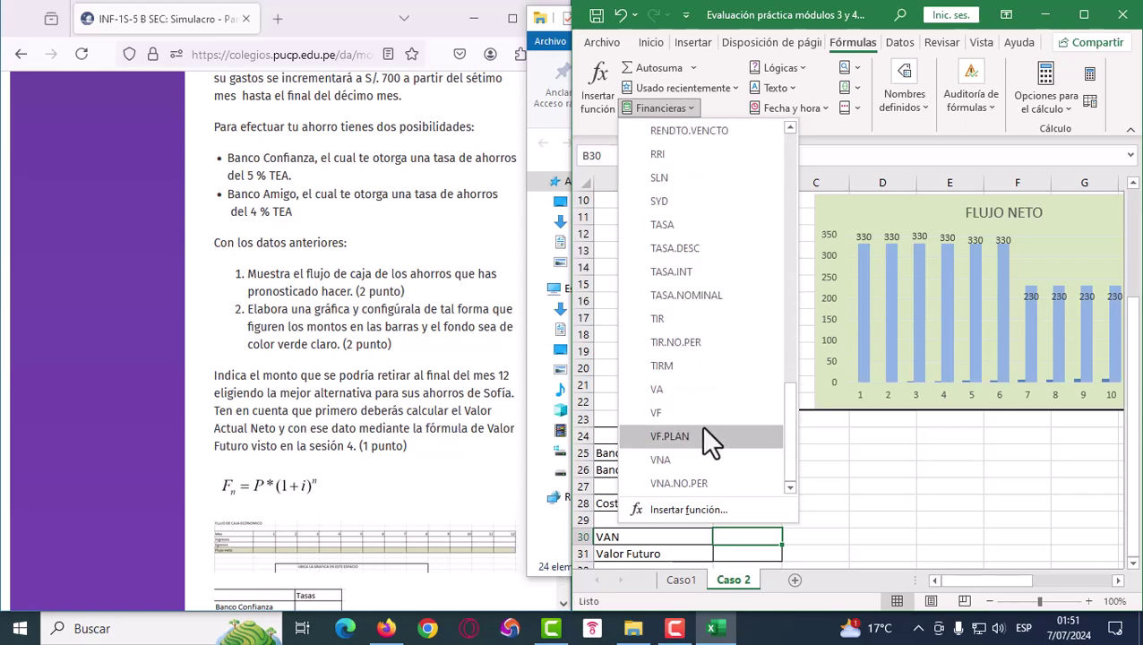
left_click(690, 457)
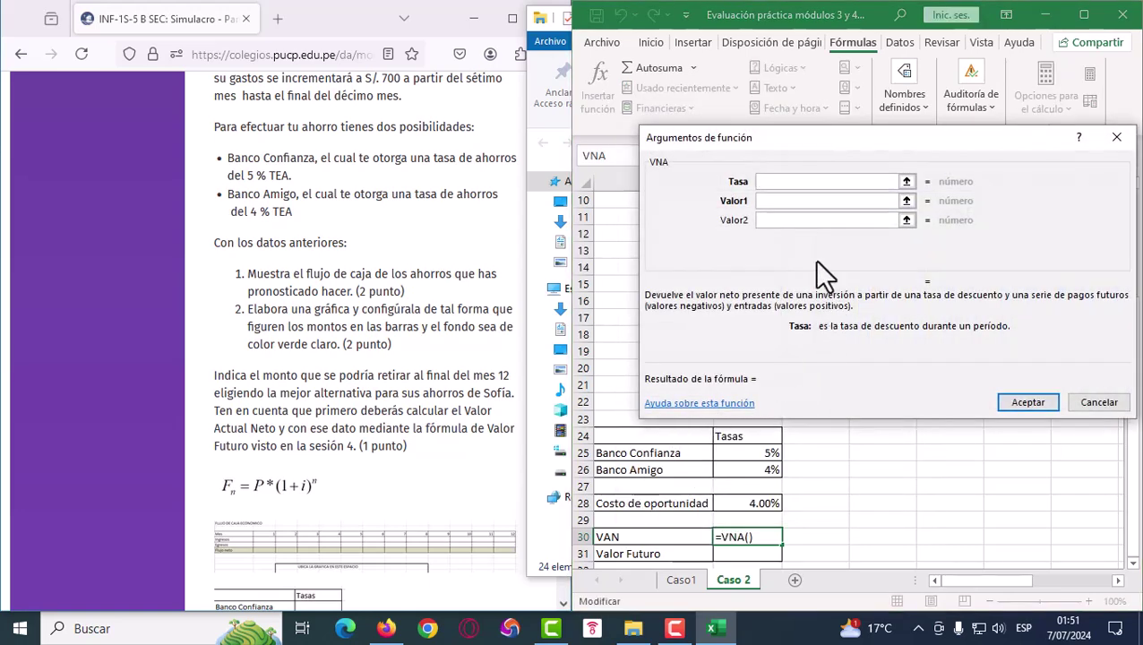
Set VNA's rate to B28 and values to B6:M6, giving S/. 2,682.78
left_click(758, 507)
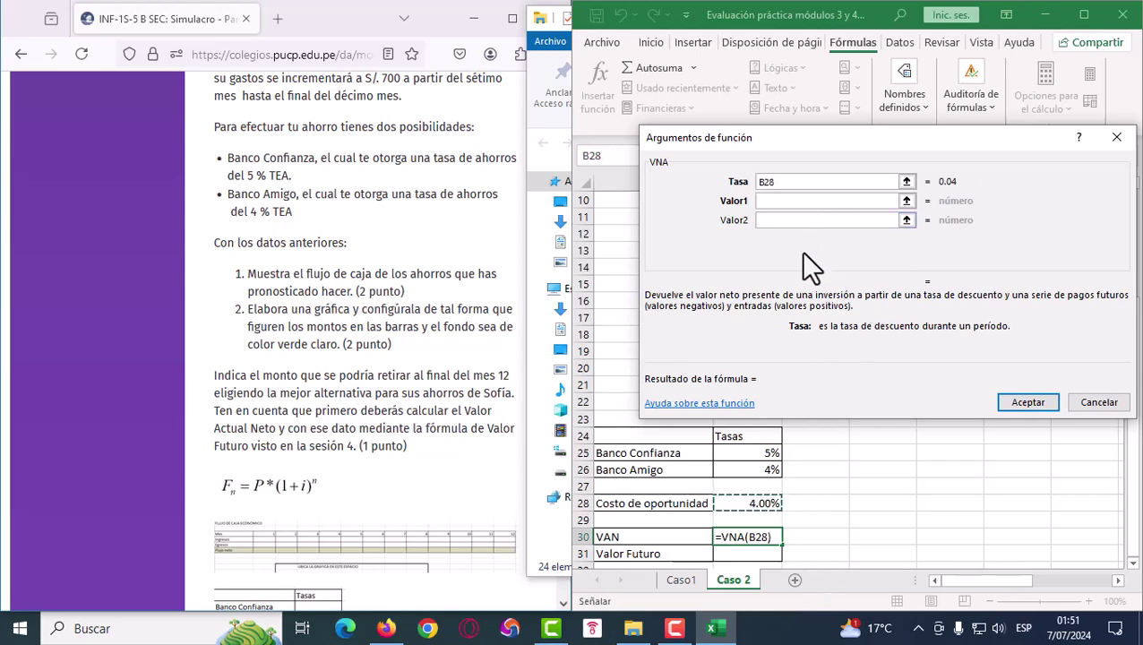
left_click(797, 201)
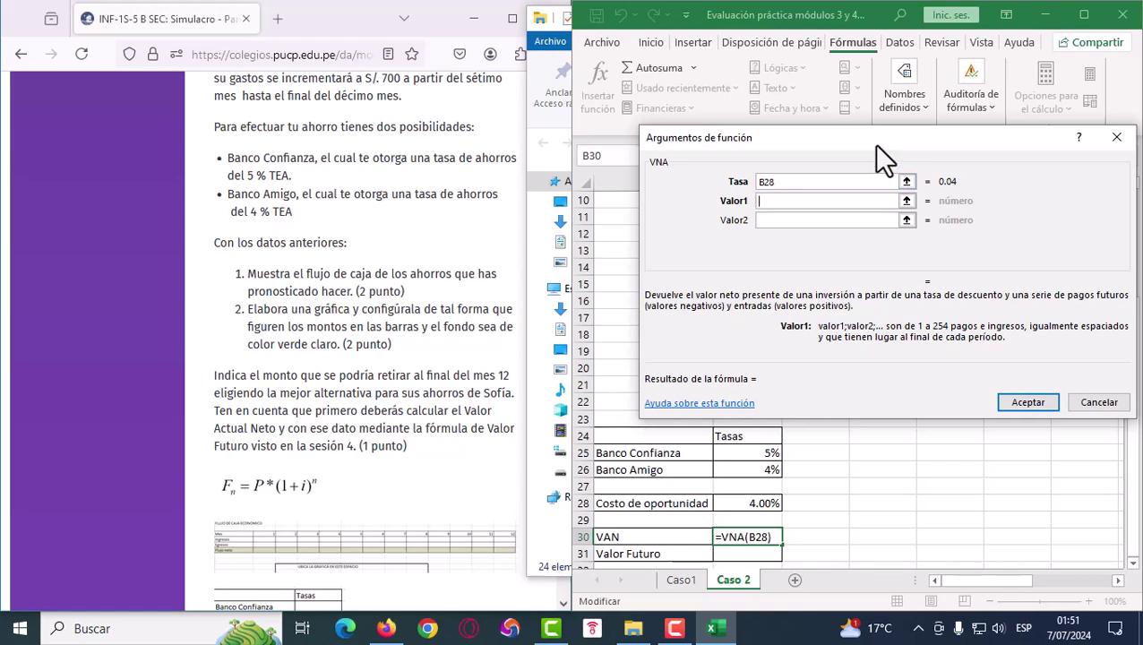
left_click_drag(873, 143, 854, 360)
scroll(804, 262, "up", 1)
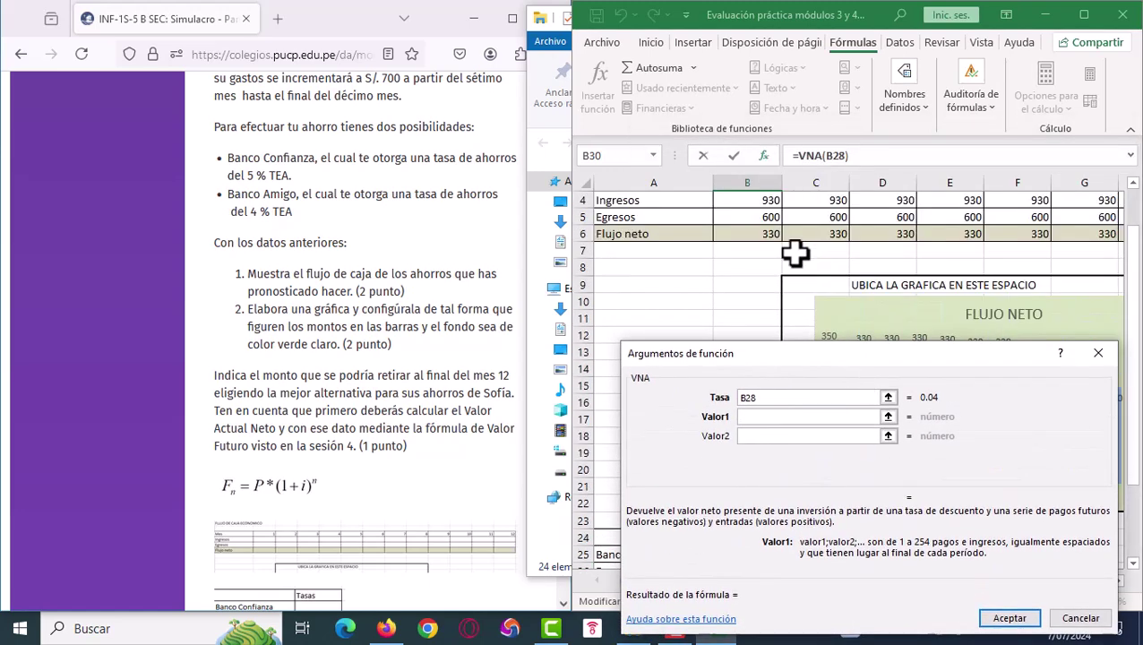
left_click_drag(762, 232, 1107, 229)
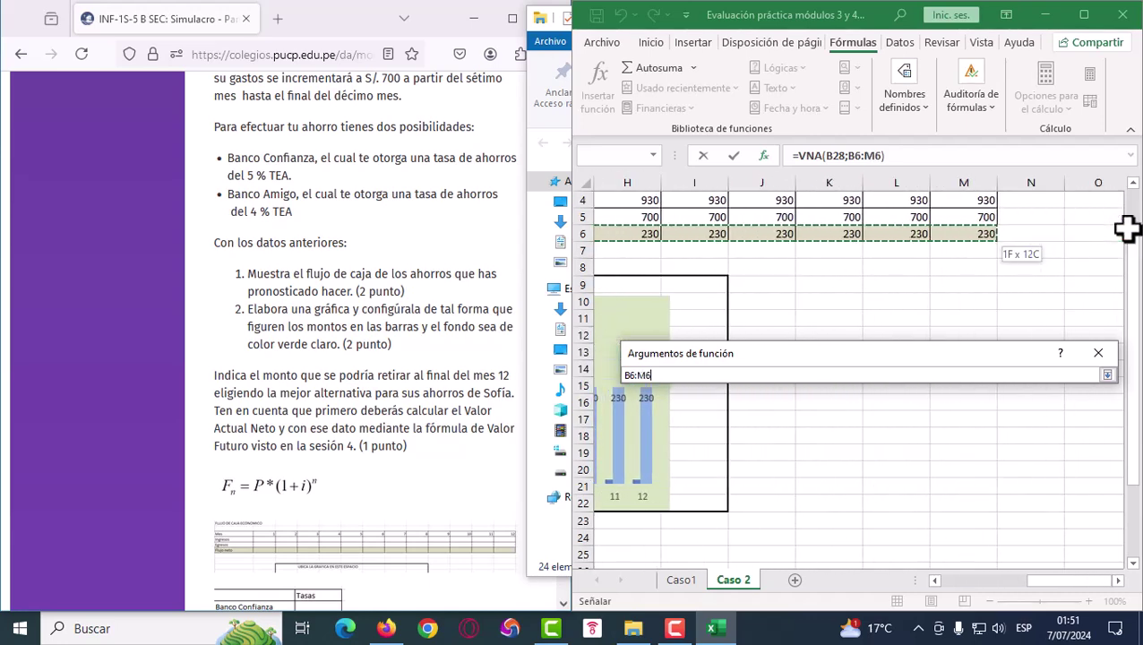
left_click_drag(1108, 229, 971, 232)
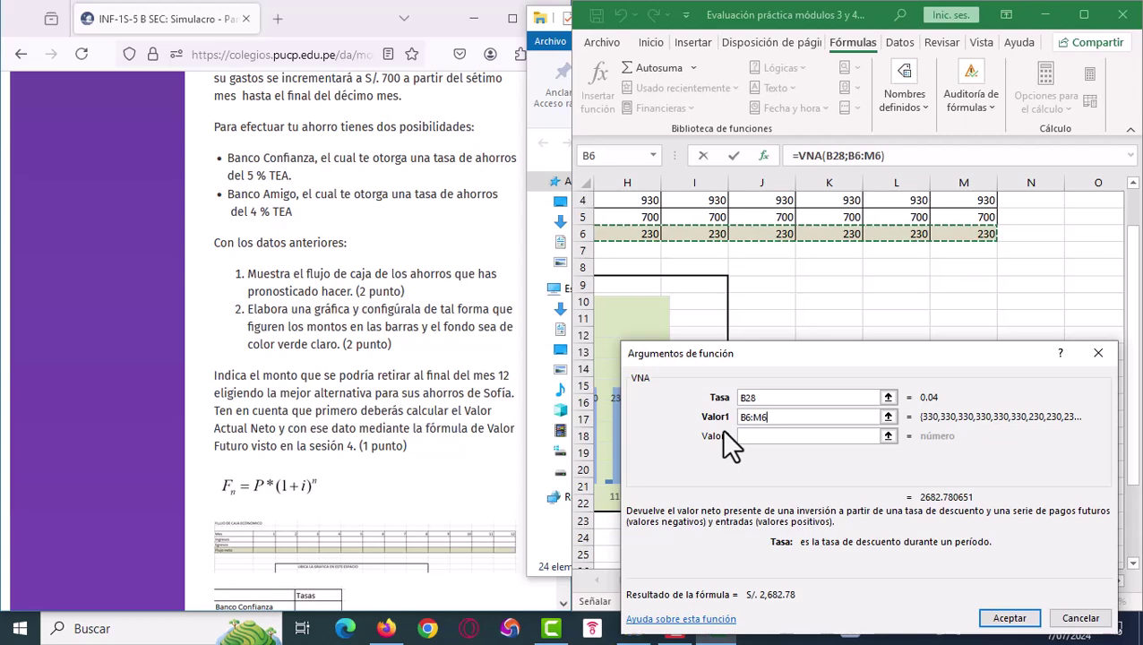
left_click(1009, 618)
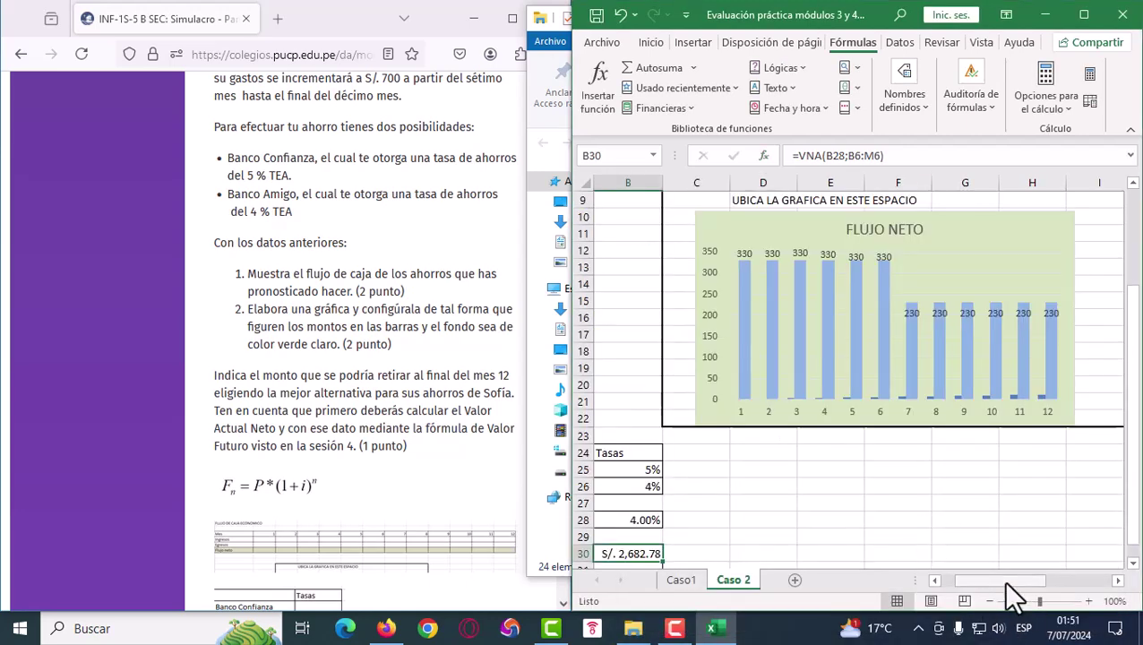
left_click_drag(1001, 580, 981, 582)
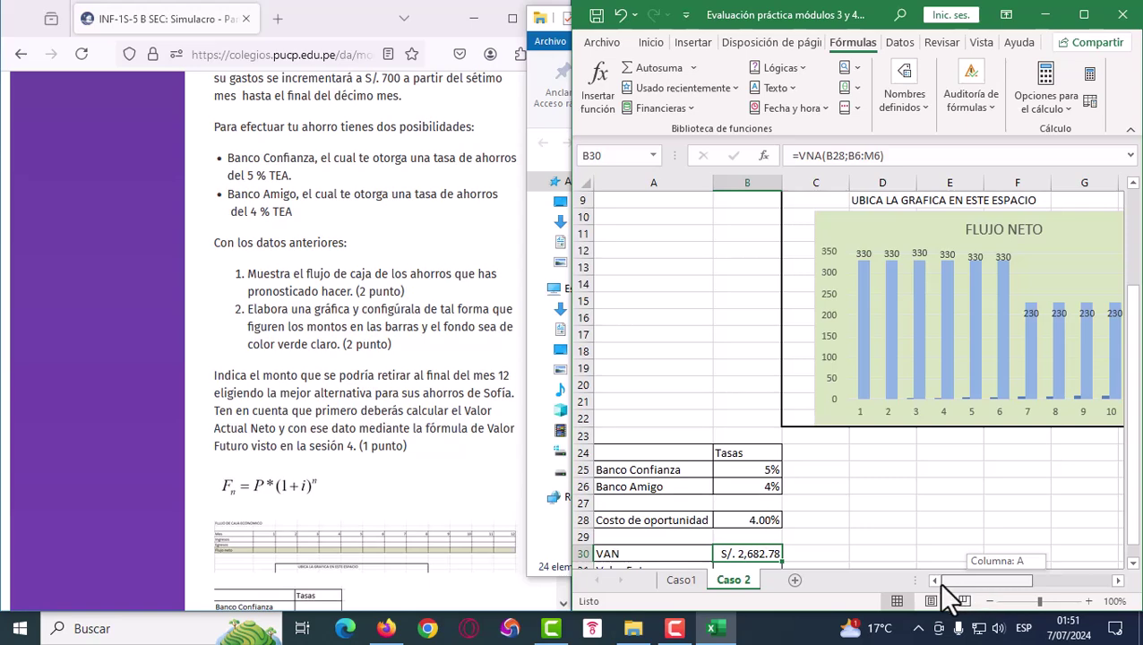
scroll(755, 531, "down", 2)
scroll(754, 532, "down", 1)
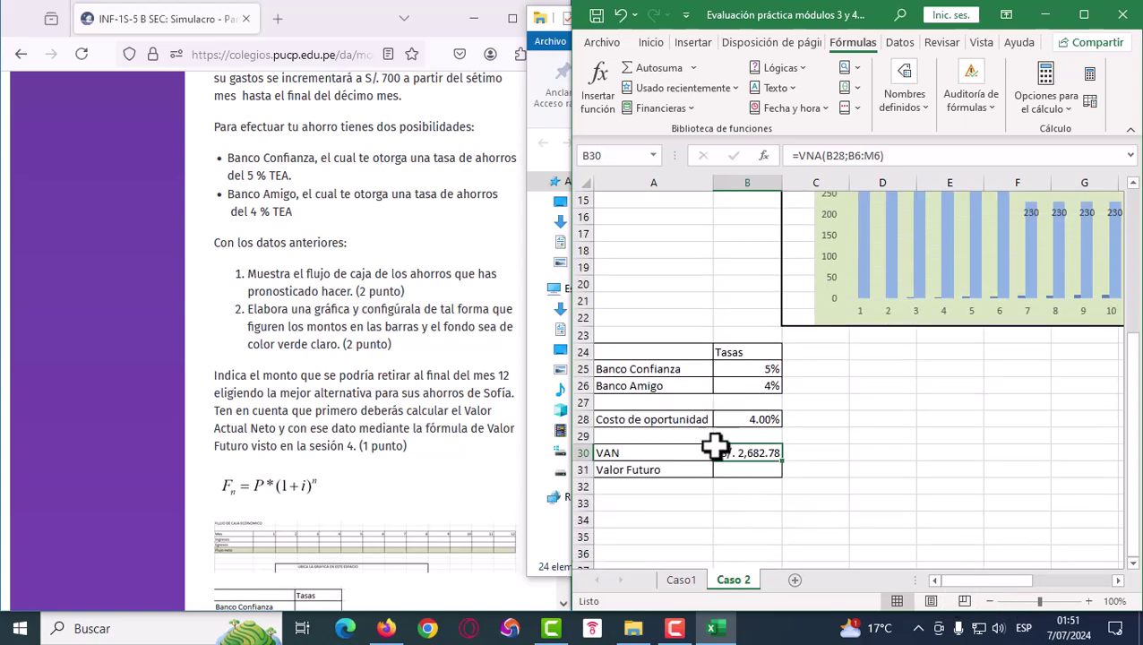
left_click(727, 471)
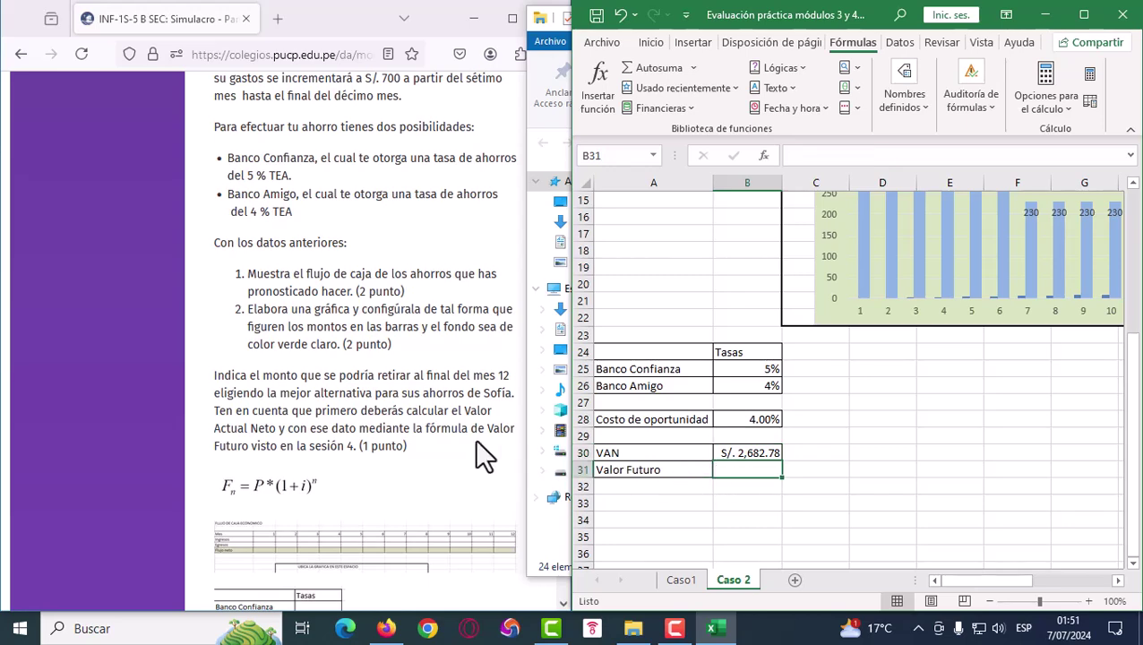
scroll(381, 457, "down", 2)
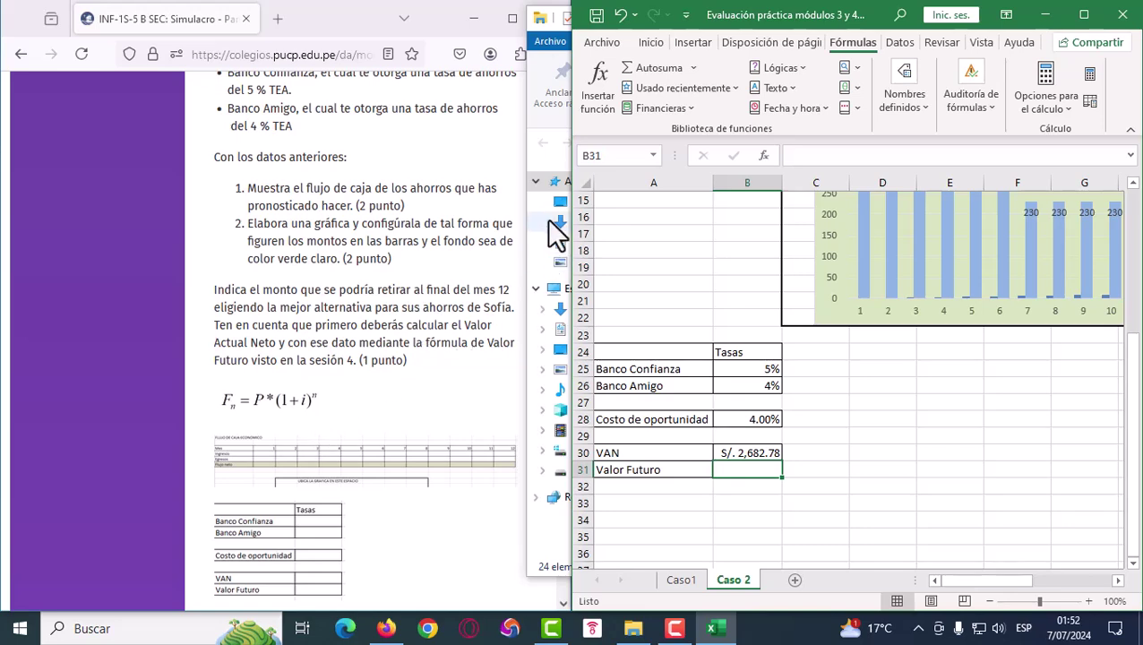
left_click(743, 436)
scroll(809, 488, "down", 1)
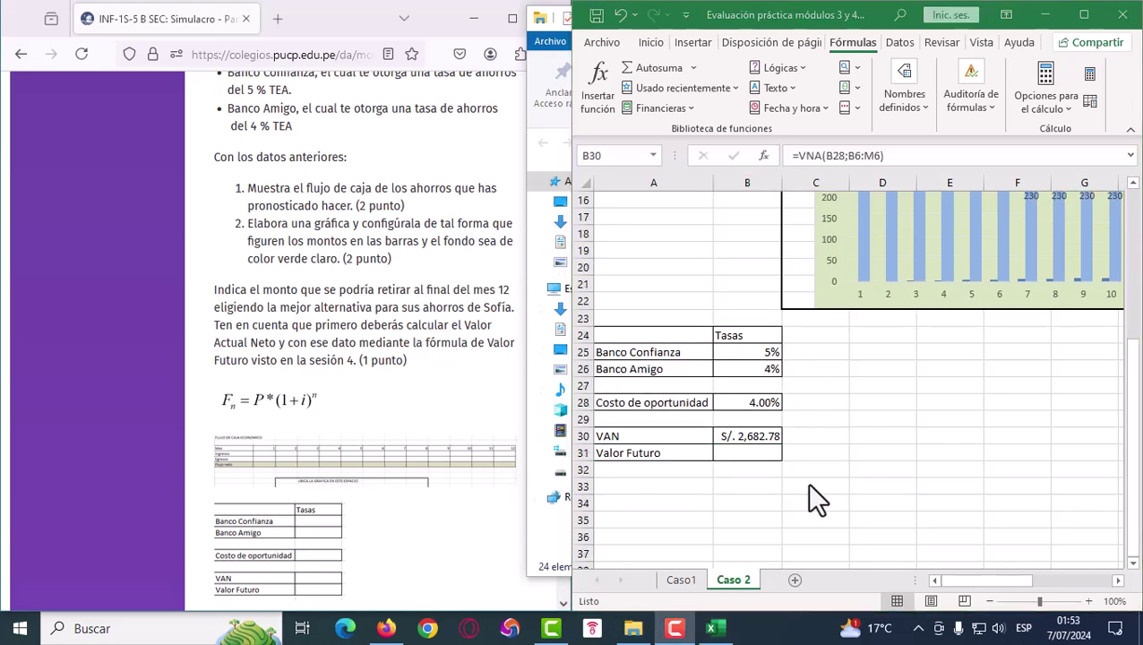
left_click(750, 454)
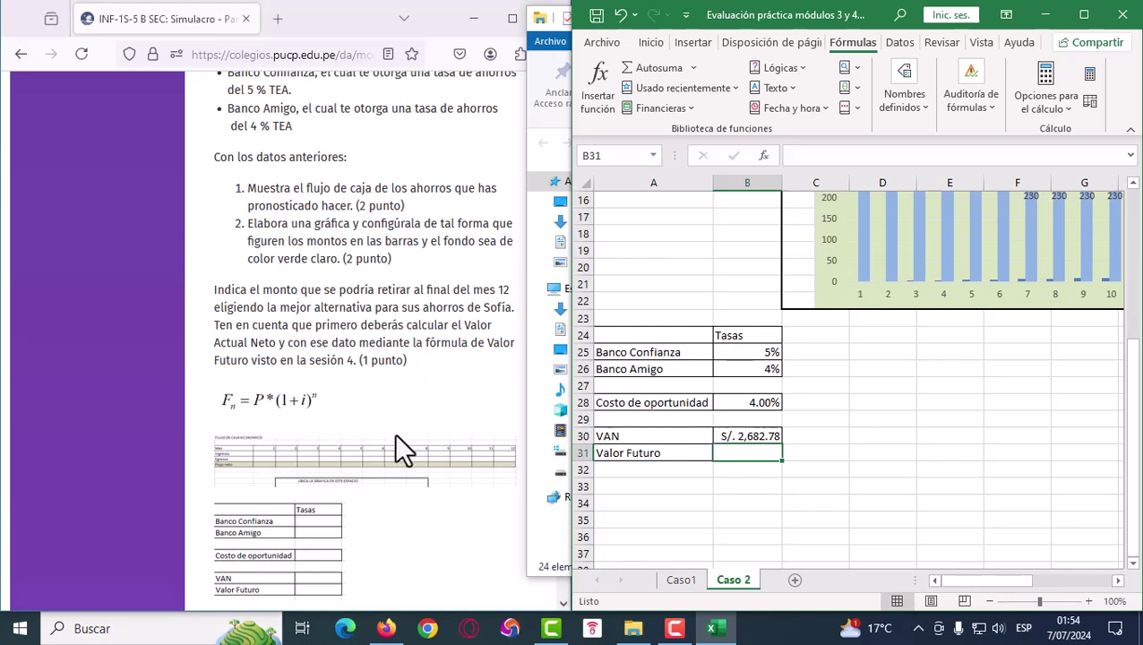
Enter =B30*(1+B28)^12 in B31 for a future value of S/. 4,295.22
type("=")
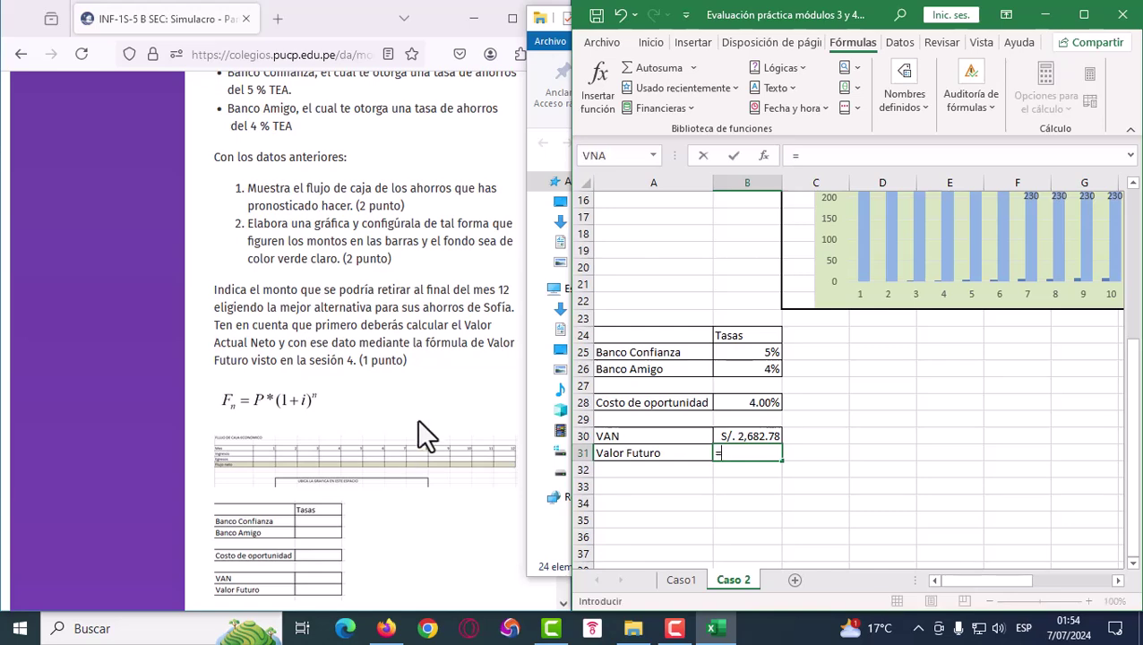
left_click(762, 436)
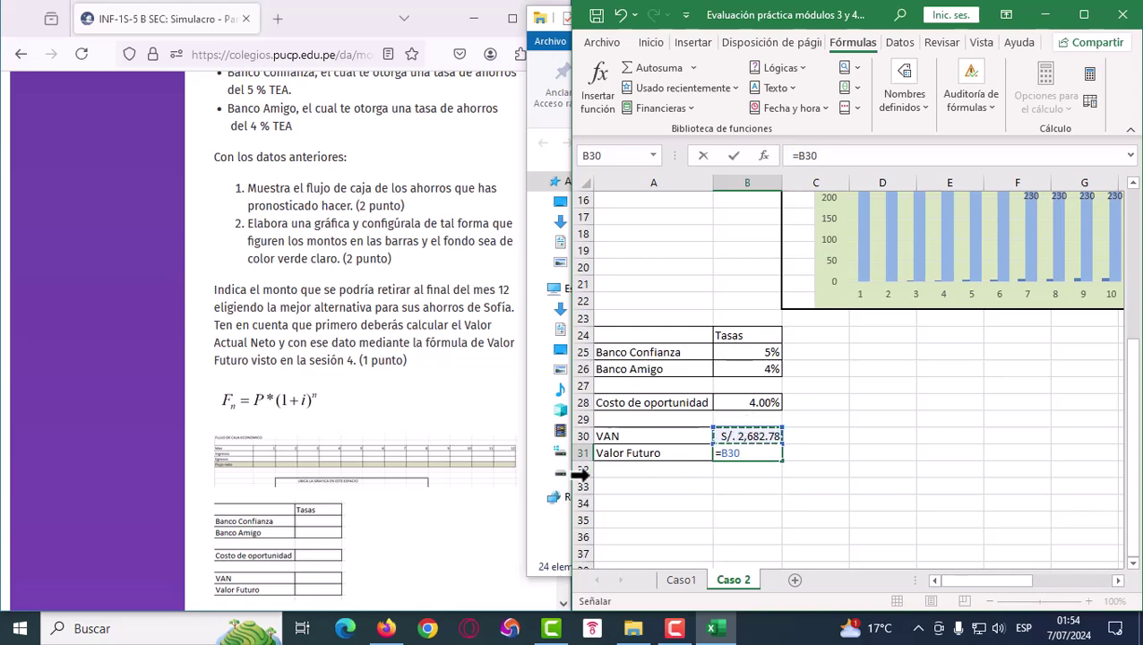
type("*")
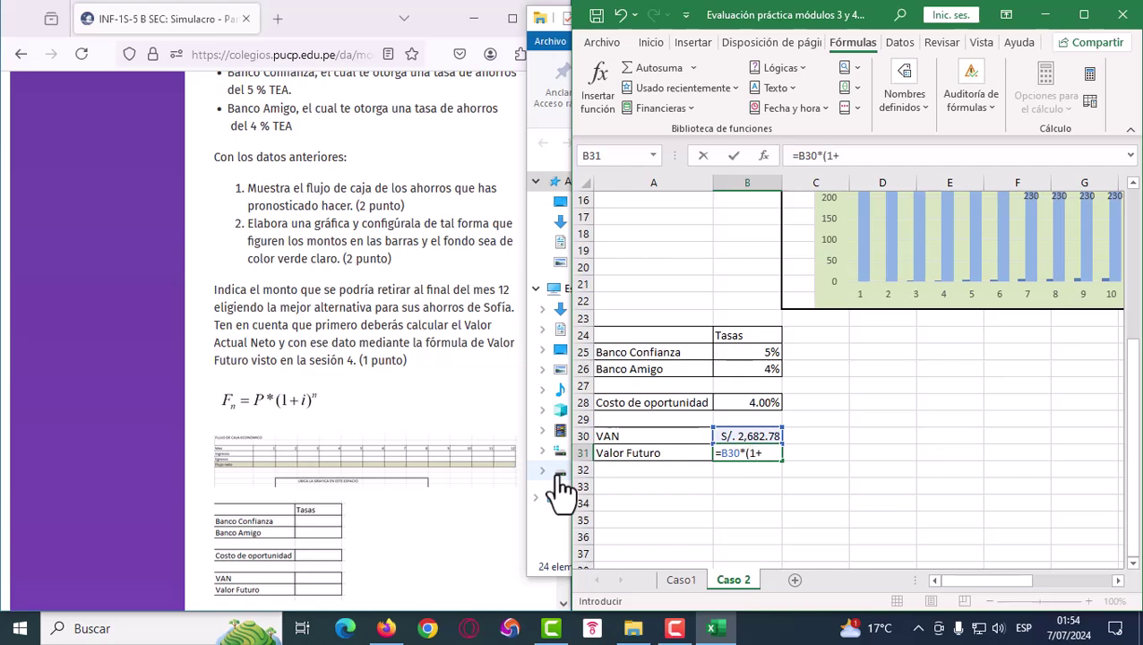
left_click(763, 401)
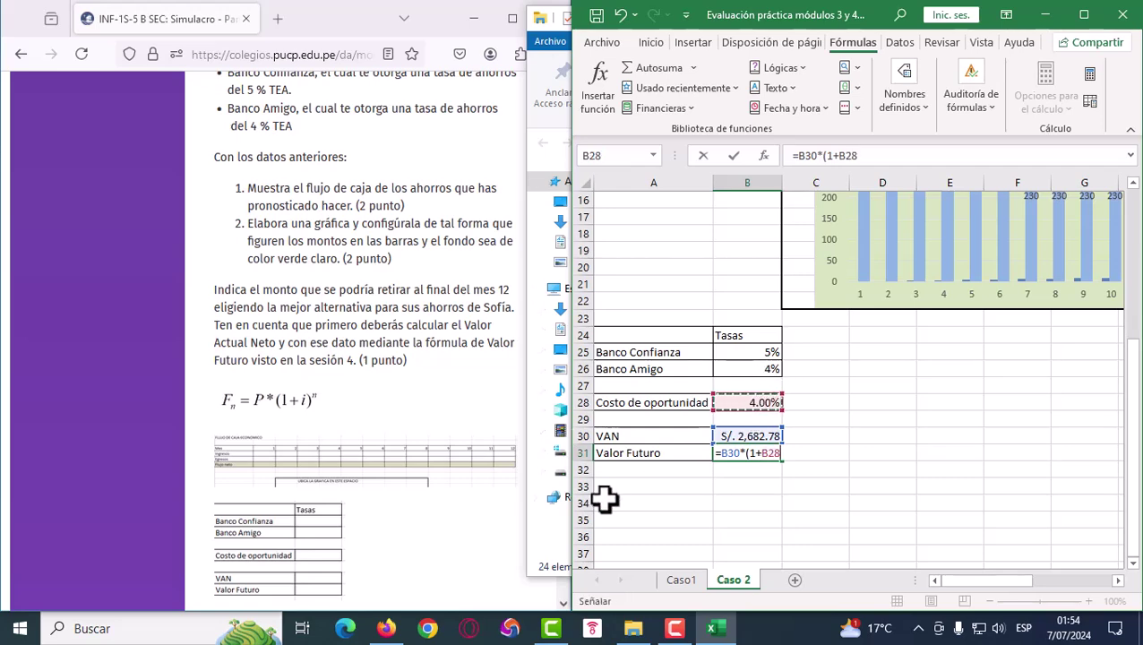
type(")")
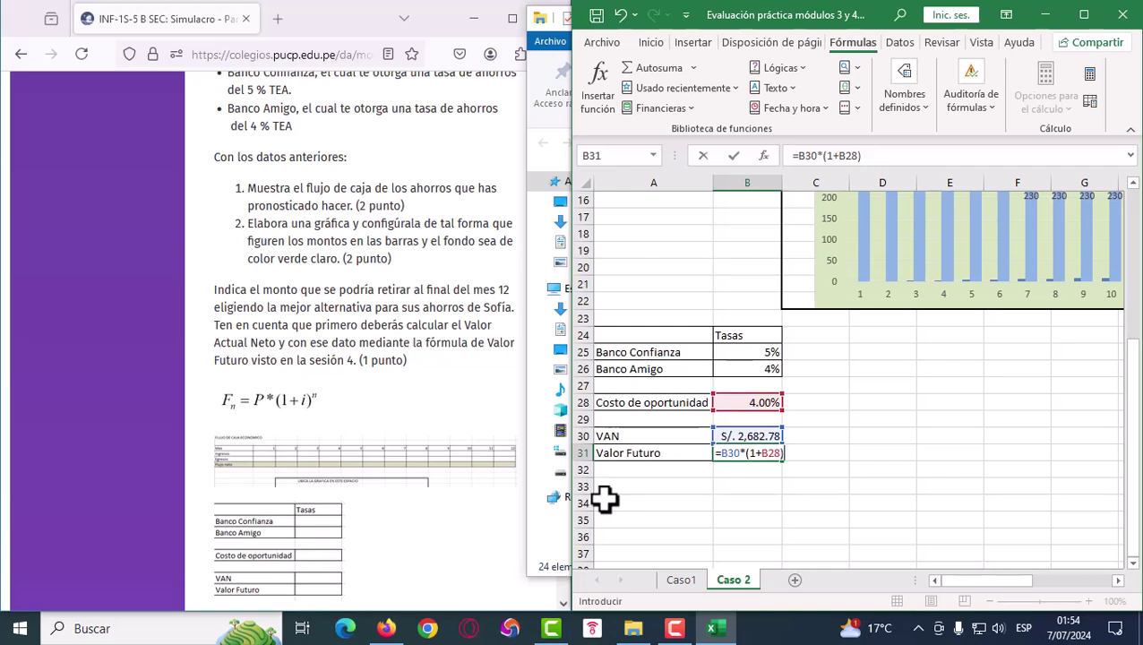
type("^")
type("12")
key("Return")
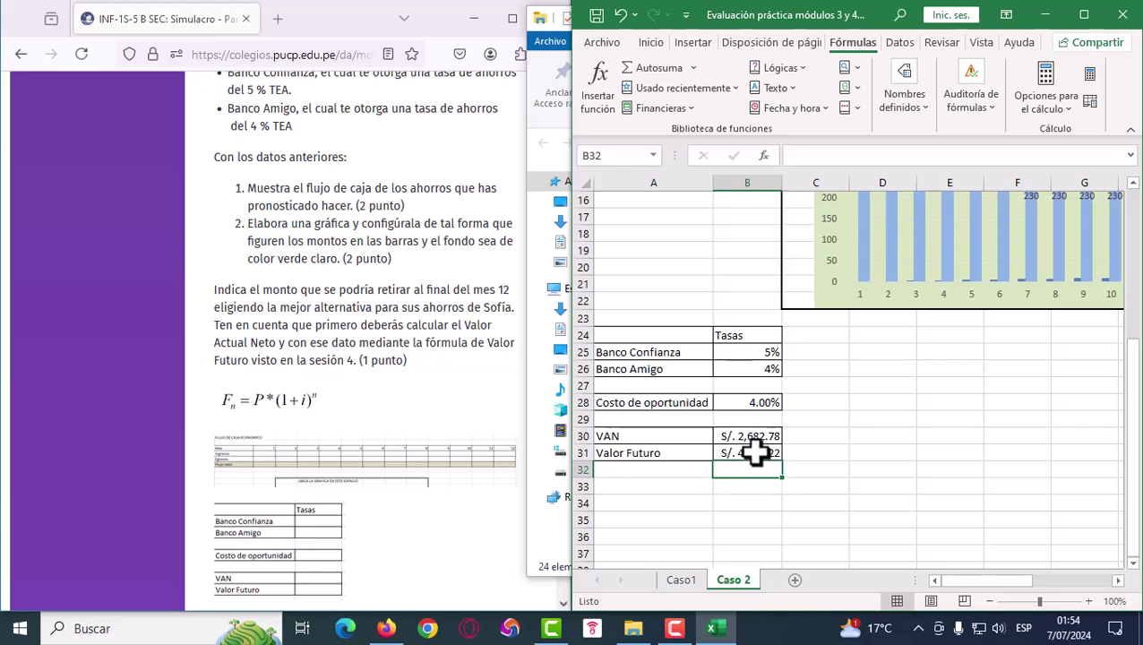
scroll(730, 475, "up", 4)
scroll(732, 467, "up", 1)
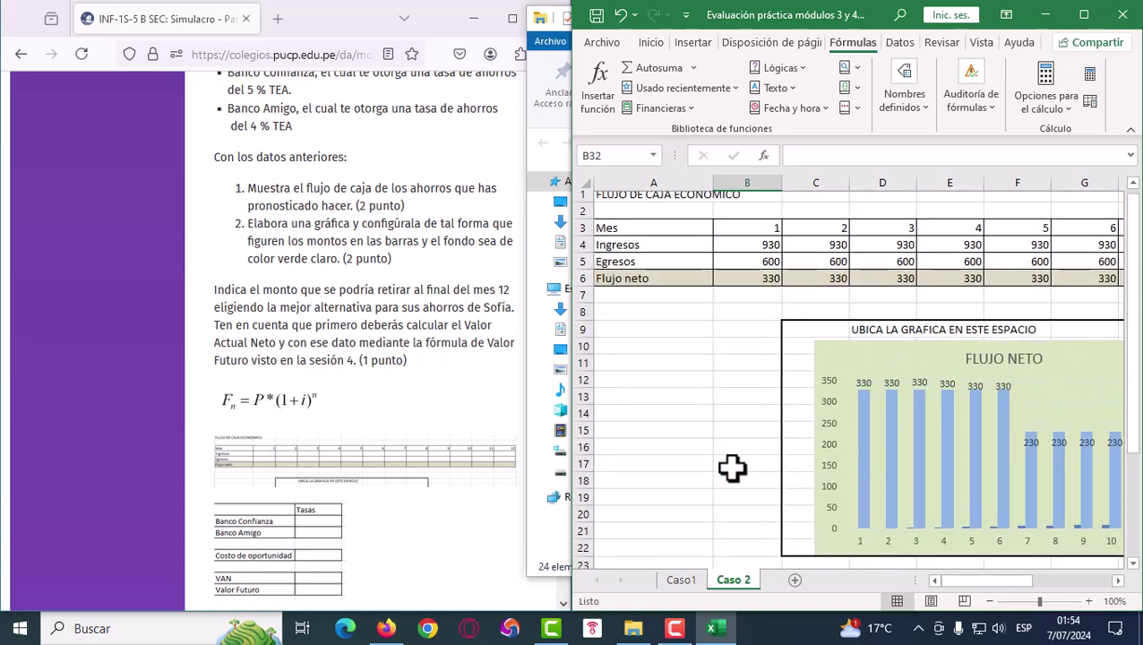